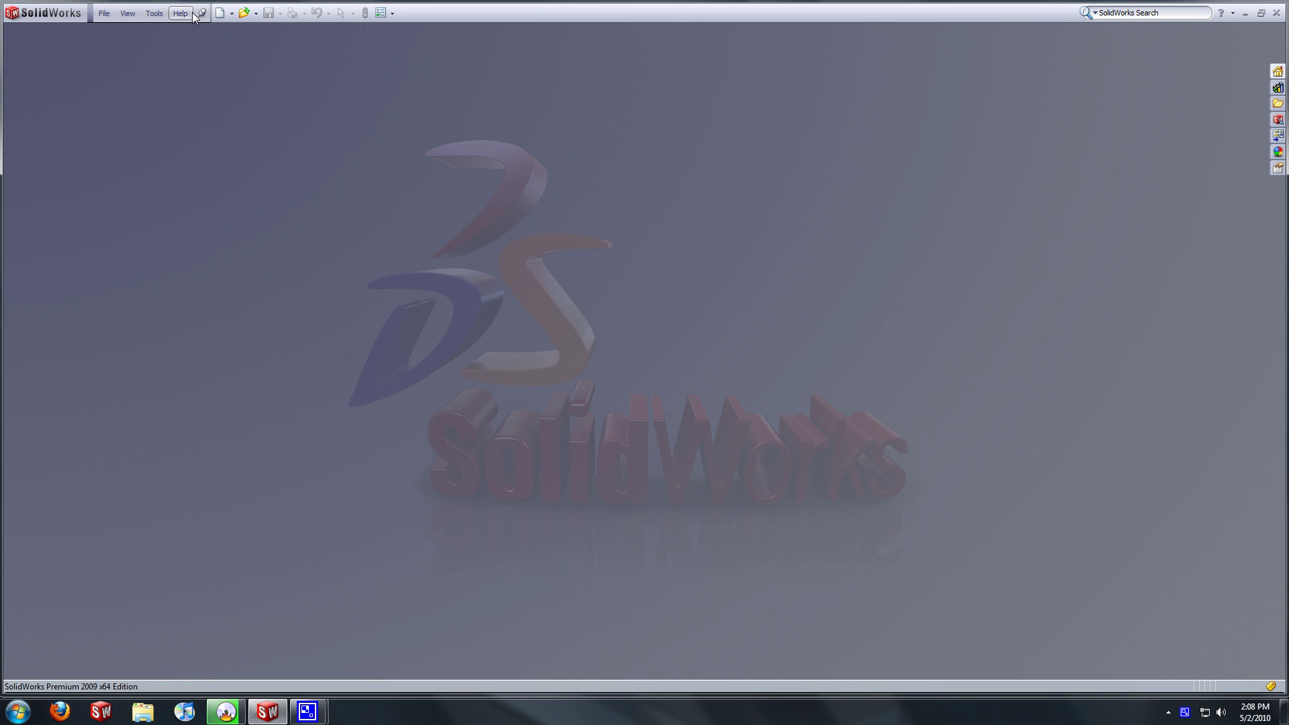
Create a new part document from the PART-MM-ANSI template
{"action": "left_click", "coordinate": [220, 13]}
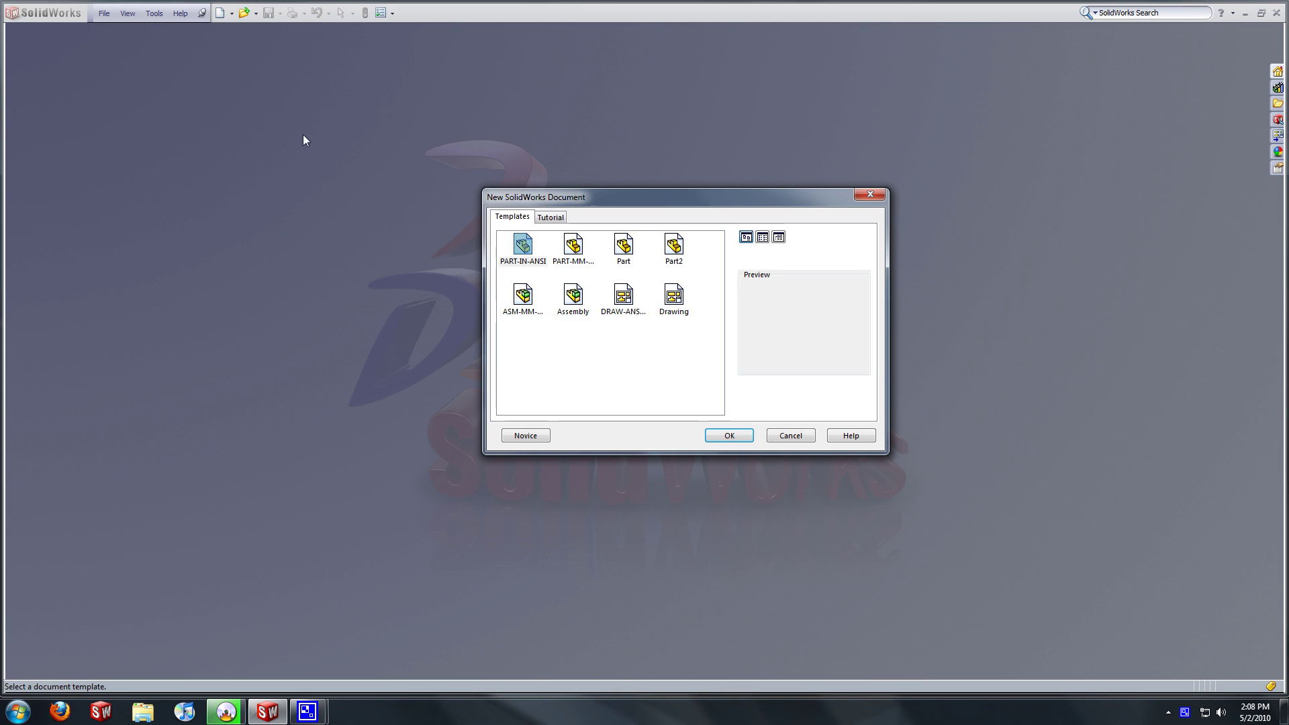
{"action": "left_click", "coordinate": [522, 248]}
{"action": "left_click", "coordinate": [572, 252]}
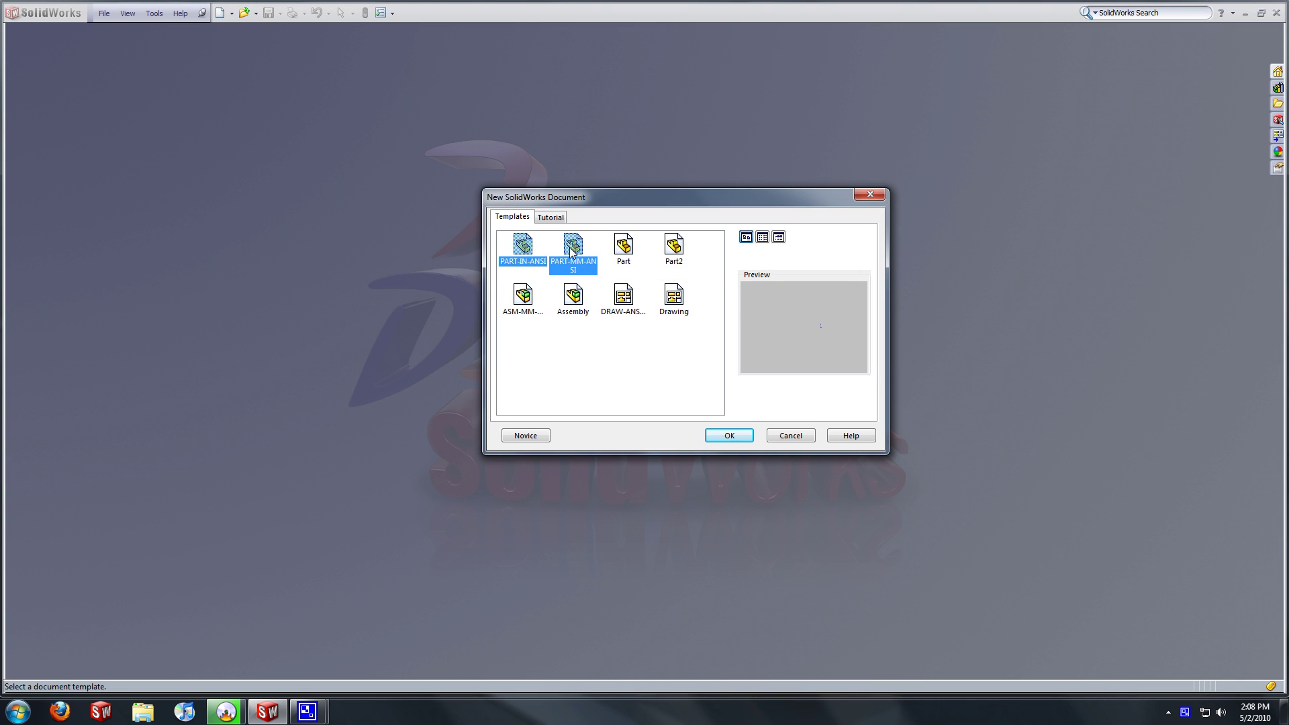
{"action": "left_click", "coordinate": [728, 436]}
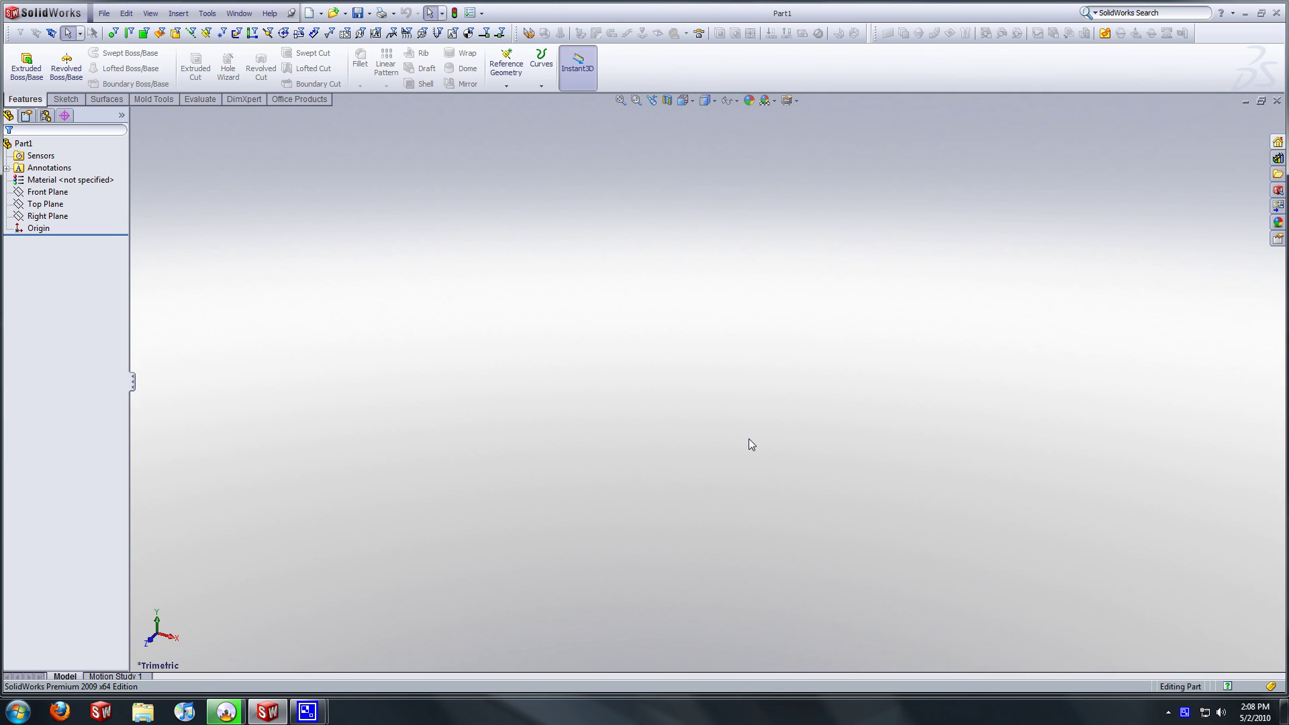
Start a sketch on the Top Plane and draw a circle centred on the origin
{"action": "left_click", "coordinate": [70, 170]}
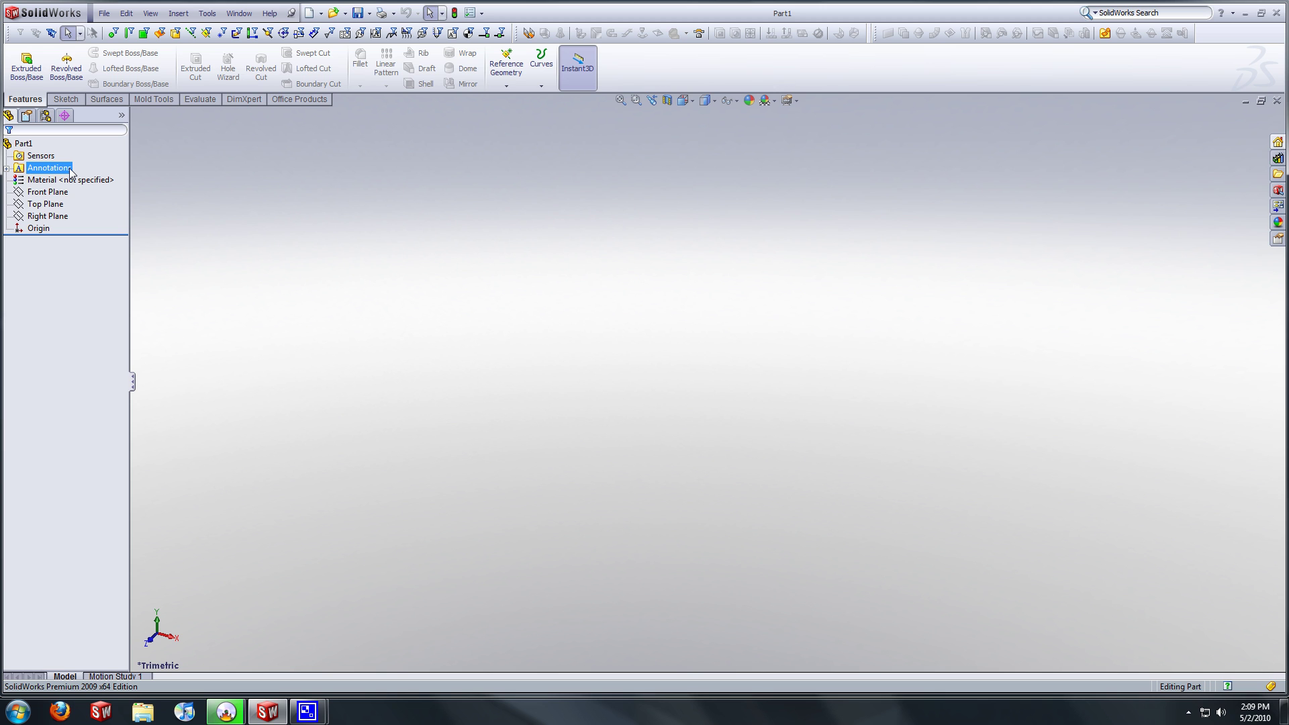
{"action": "left_click", "coordinate": [54, 205]}
{"action": "left_click", "coordinate": [62, 189]}
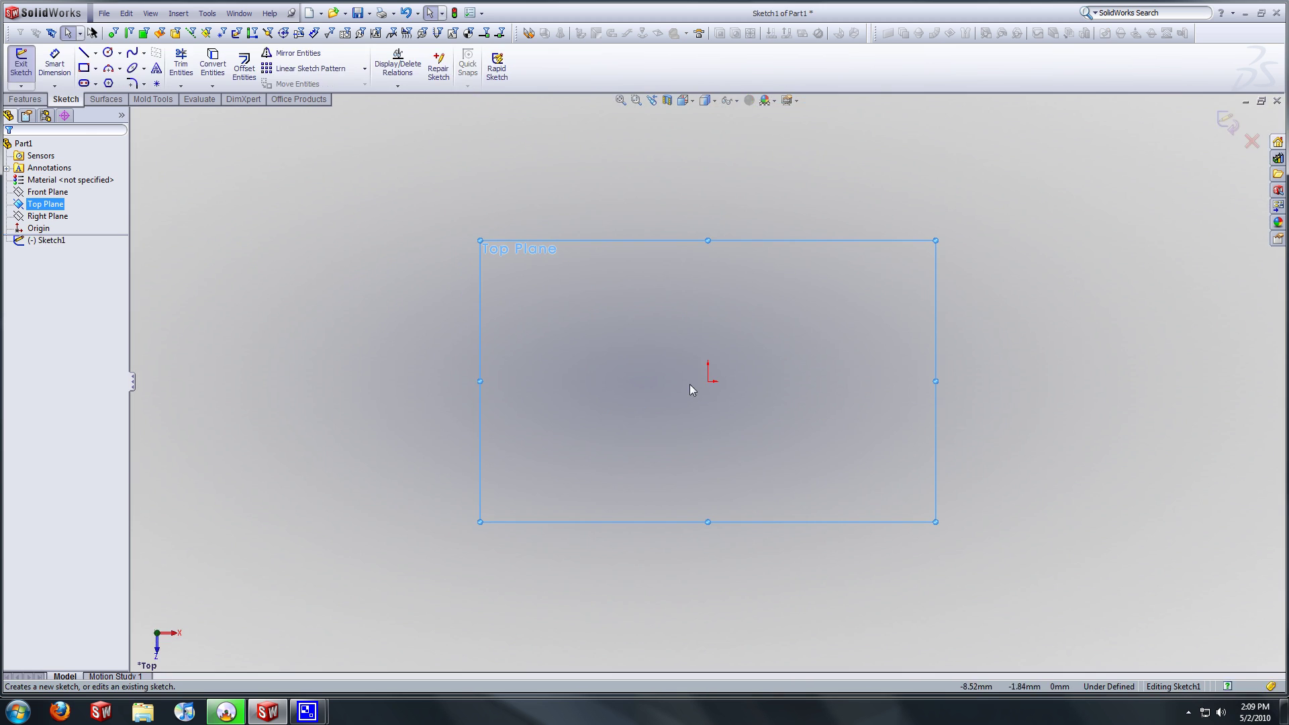
{"action": "left_click", "coordinate": [107, 52]}
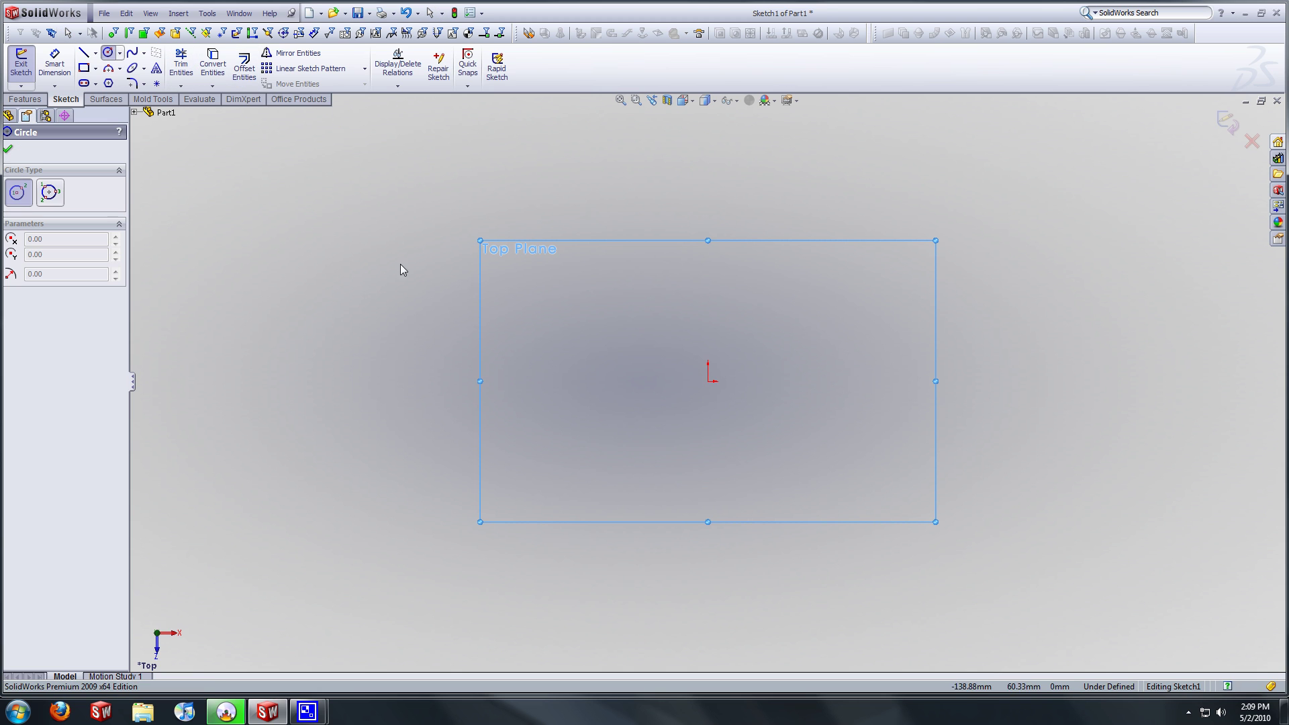
{"action": "left_click", "coordinate": [708, 382]}
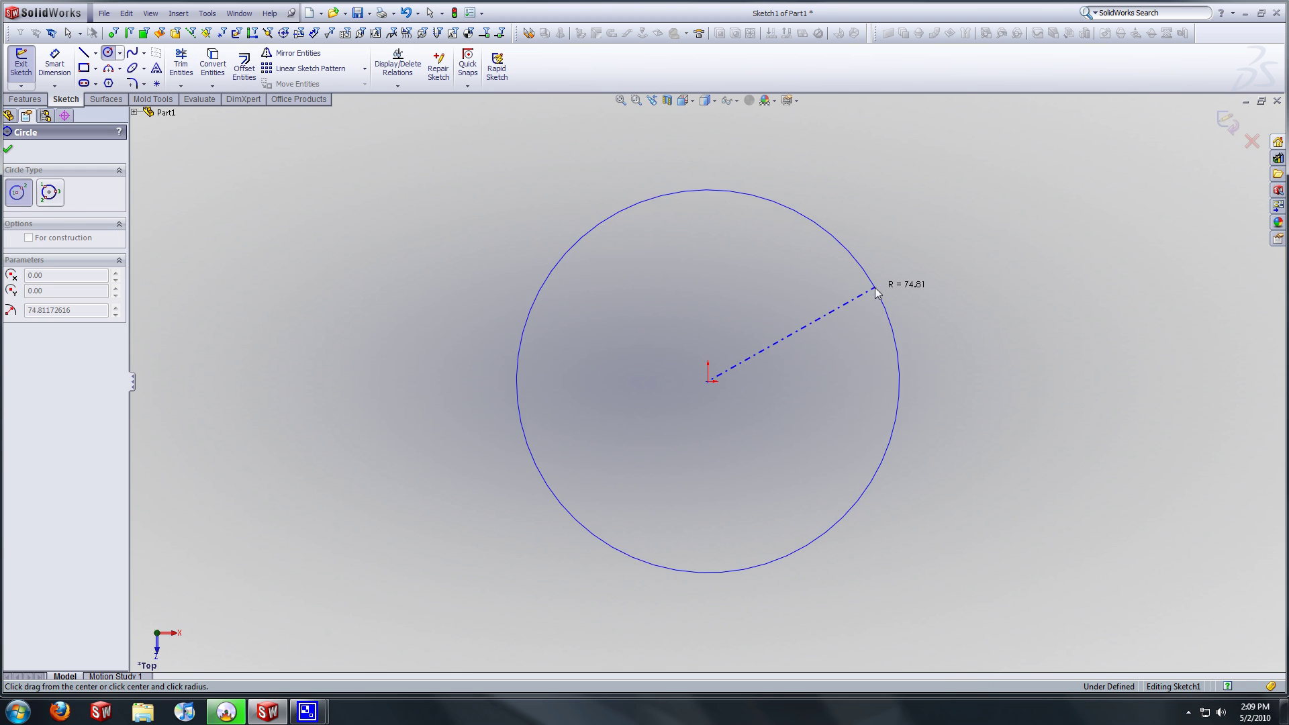
Dimension the circle's diameter to 21 mm
{"action": "left_click", "coordinate": [877, 279]}
{"action": "right_click", "coordinate": [980, 225]}
{"action": "left_click", "coordinate": [1050, 203]}
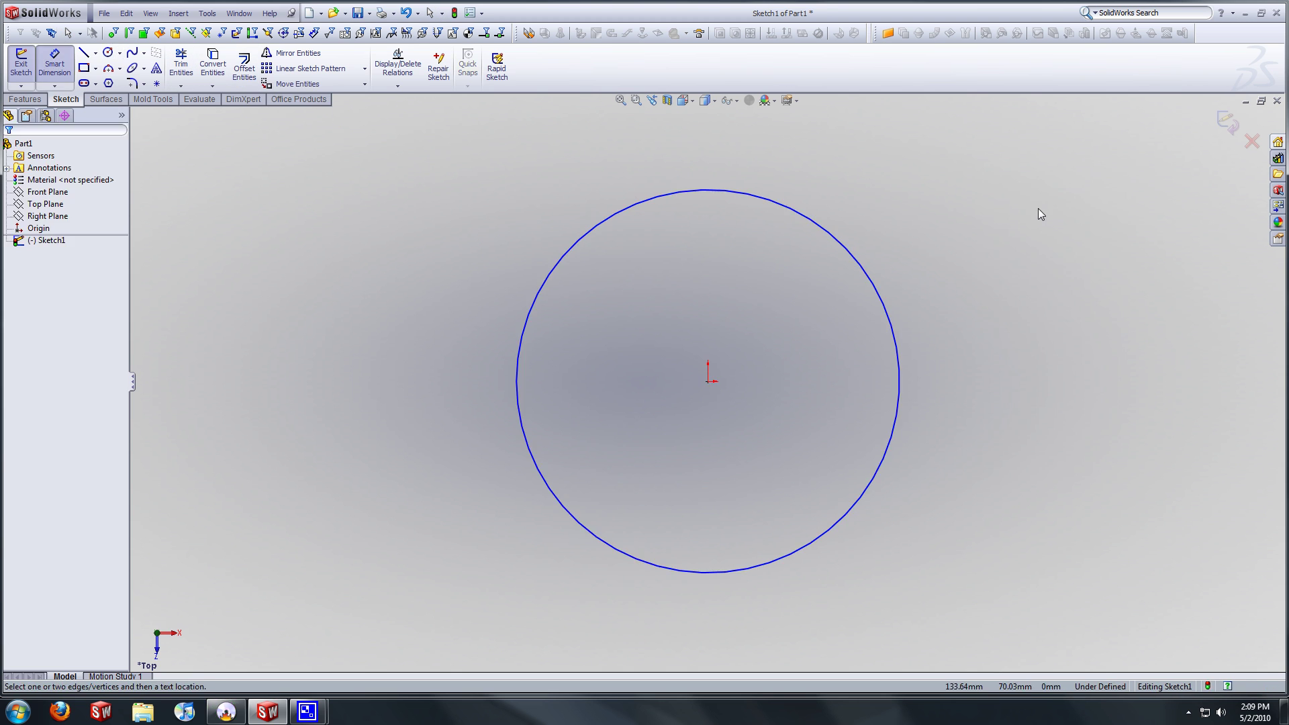
{"action": "left_click", "coordinate": [873, 285]}
{"action": "left_click", "coordinate": [963, 232]}
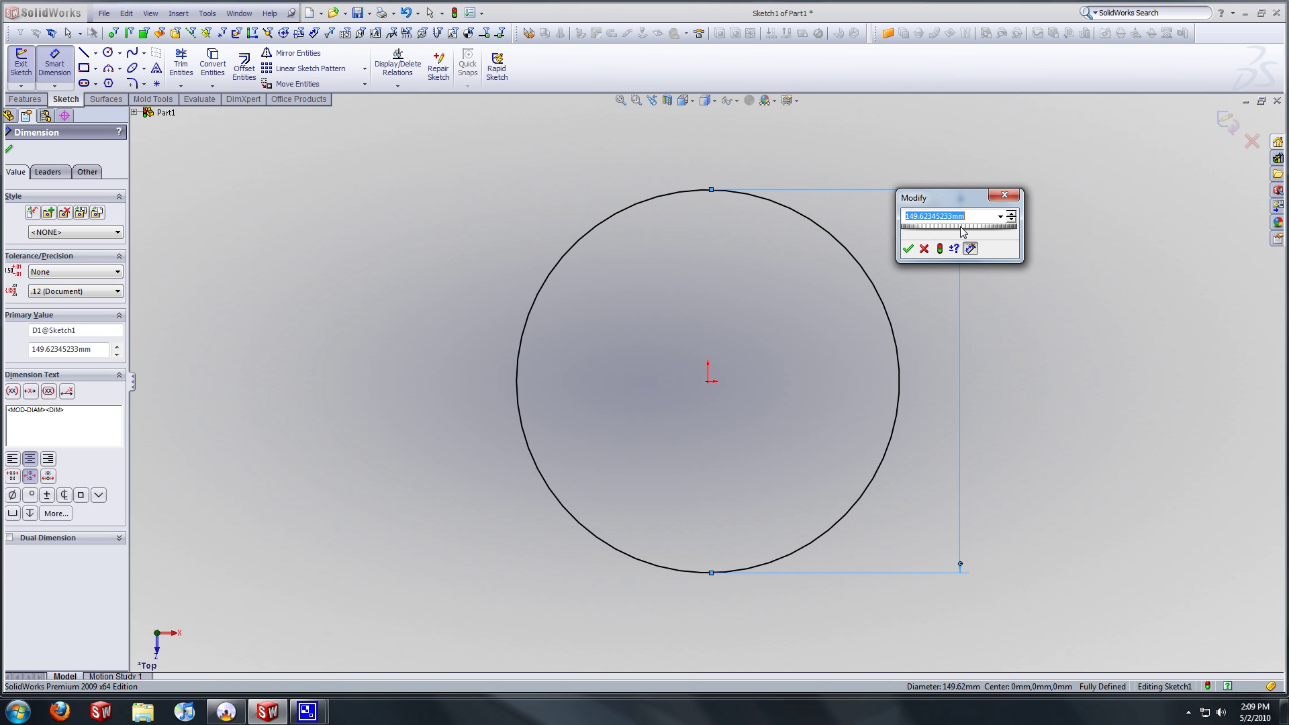
{"action": "type", "text": "21"}
{"action": "key", "text": "Return"}
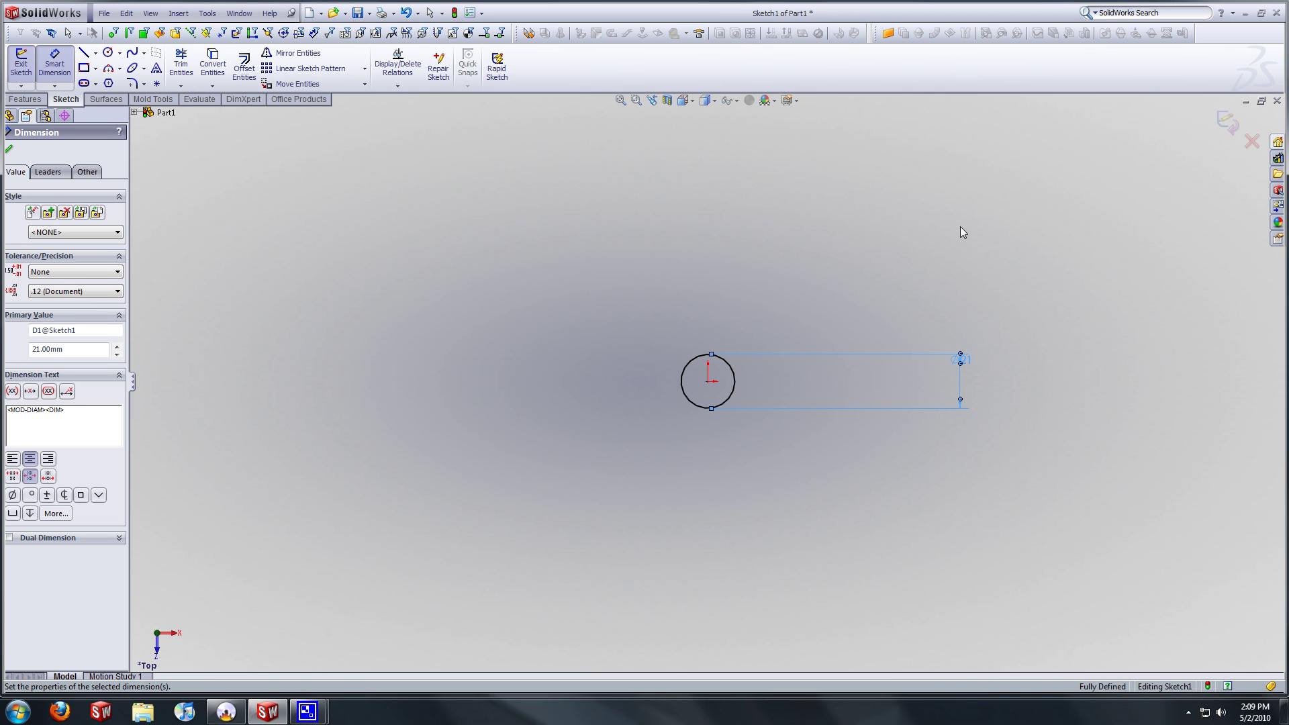
{"action": "left_click", "coordinate": [26, 100]}
{"action": "left_click", "coordinate": [26, 67]}
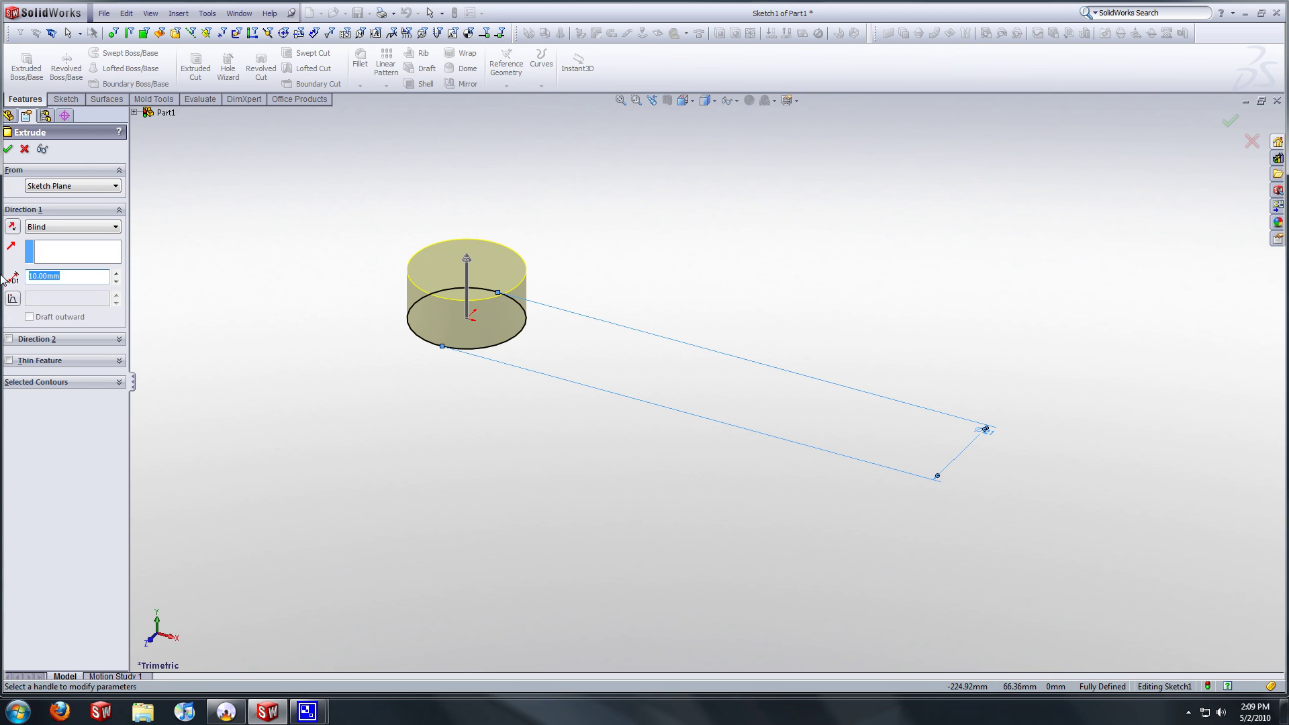
Extrude the 21 mm circle to a blind depth of 22 mm as Extrude1
{"action": "type", "text": "21"}
{"action": "key", "text": "Return"}
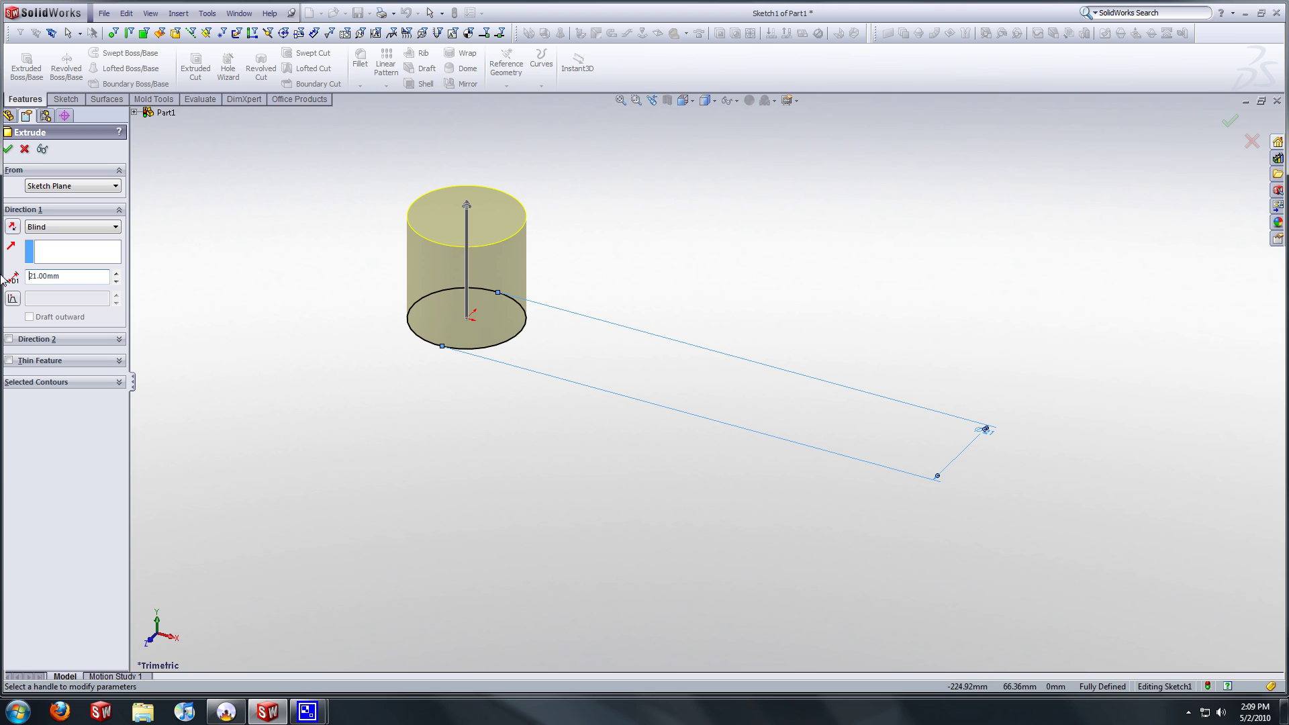
{"action": "double_click", "coordinate": [63, 276]}
{"action": "type", "text": "22"}
{"action": "key", "text": "Return"}
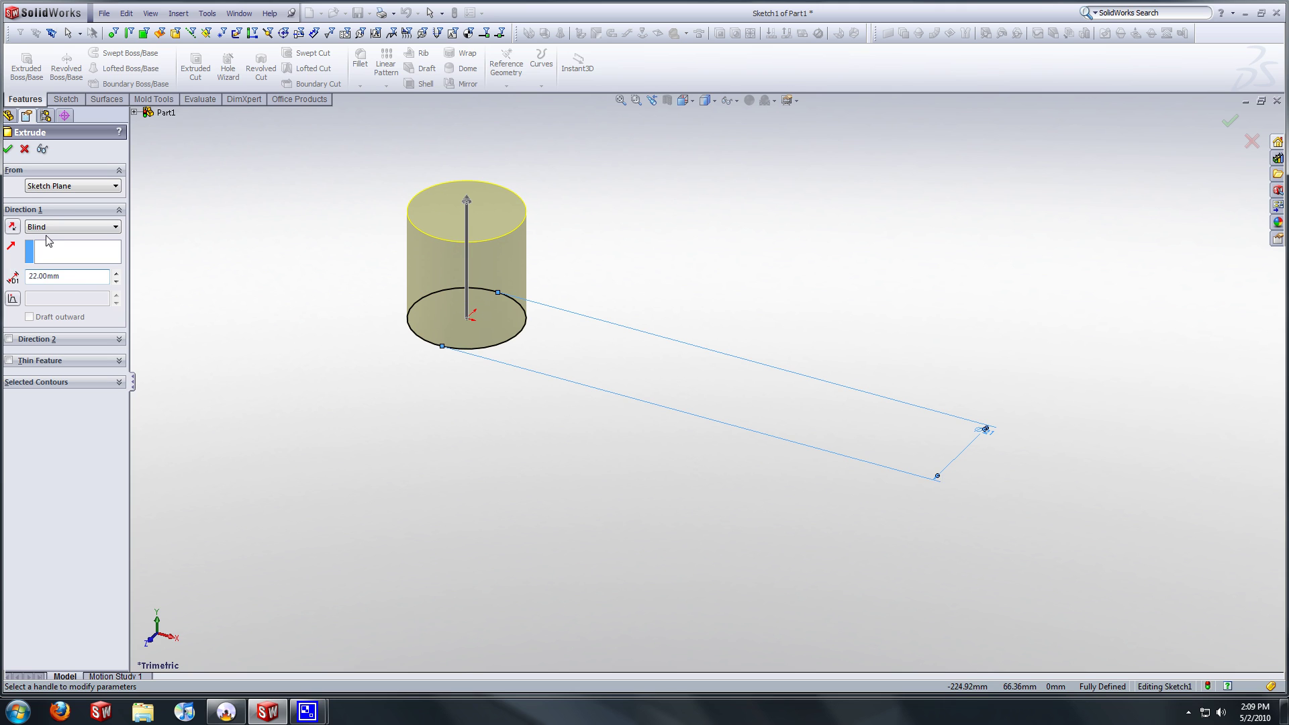
{"action": "left_click", "coordinate": [8, 149]}
{"action": "left_click", "coordinate": [309, 364]}
{"action": "mouse_move", "coordinate": [429, 443]}
{"action": "middle_mouse_down"}
{"action": "mouse_move", "coordinate": [494, 434]}
{"action": "mouse_move", "coordinate": [416, 394]}
{"action": "mouse_move", "coordinate": [417, 441]}
{"action": "middle_mouse_up"}
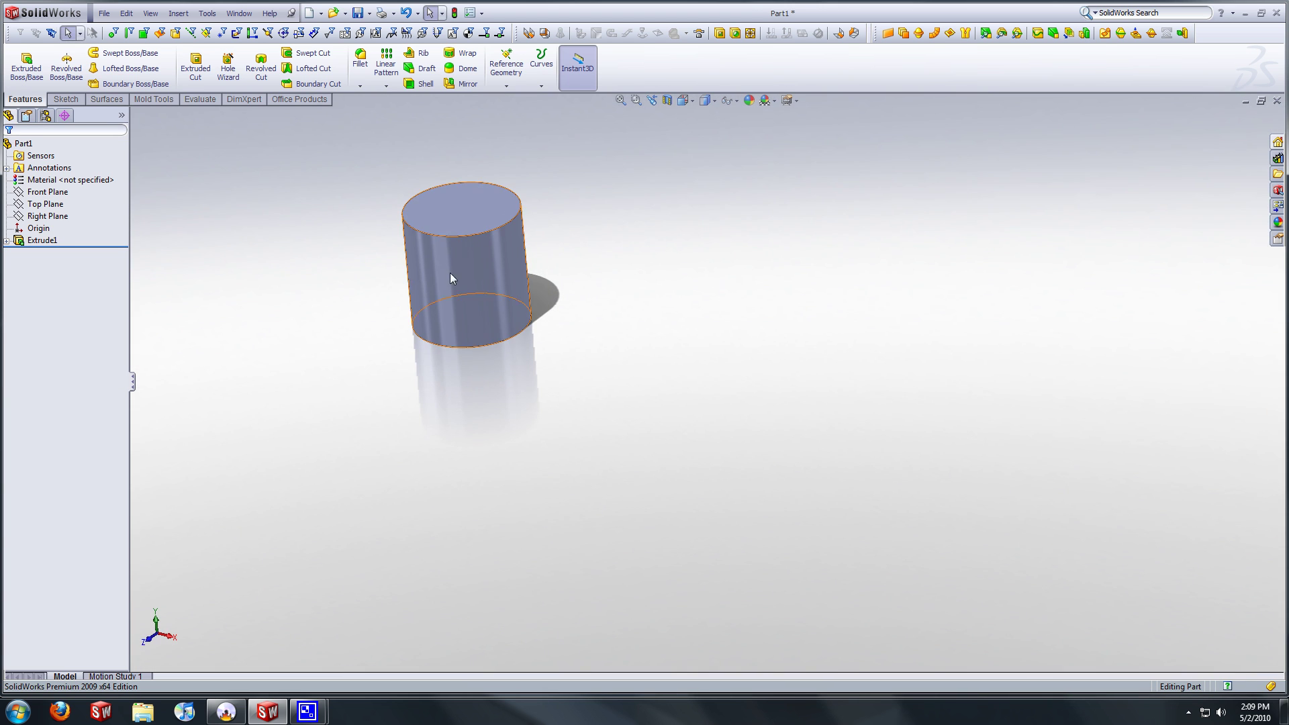
Fillet the edges of the cylinder's top and bottom faces with a 2 mm radius
{"action": "left_click", "coordinate": [464, 228]}
{"action": "middle_click_drag", "start_coordinate": [480, 373], "coordinate": [446, 337]}
{"action": "left_click", "coordinate": [473, 316], "text": "ctrl"}
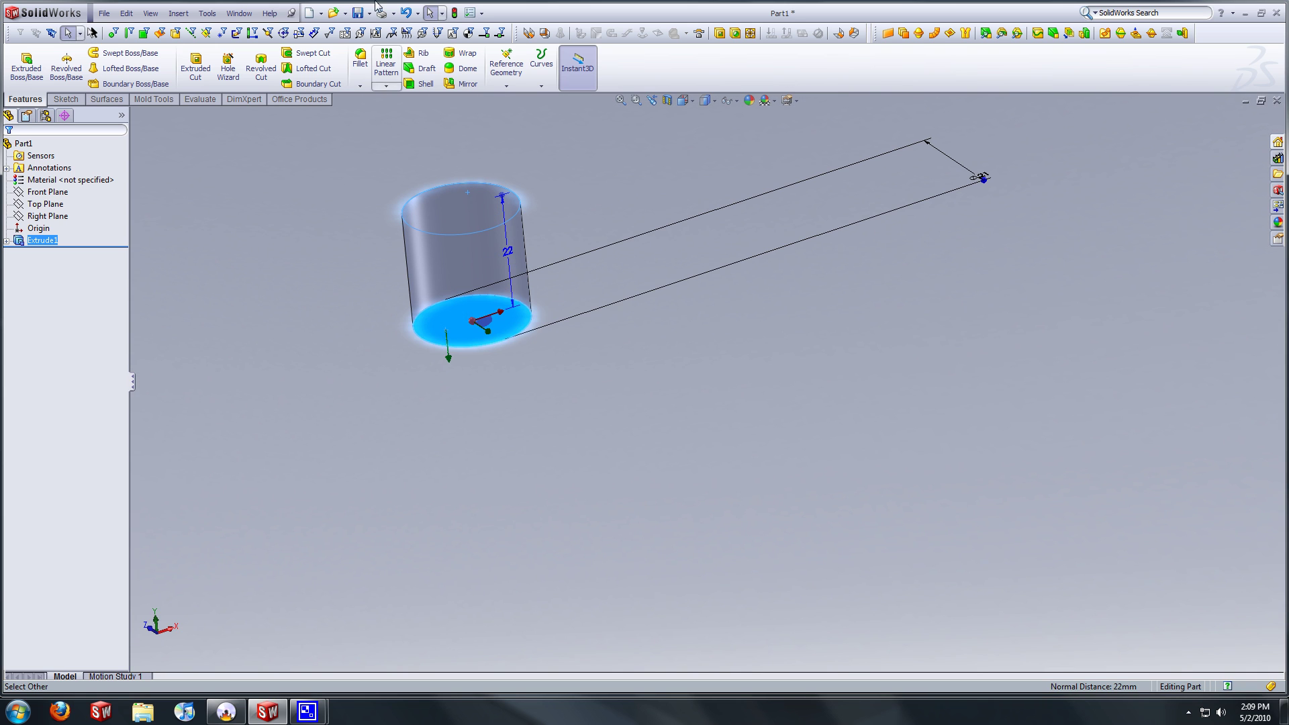
{"action": "left_click", "coordinate": [361, 62]}
{"action": "key", "text": "Up"}
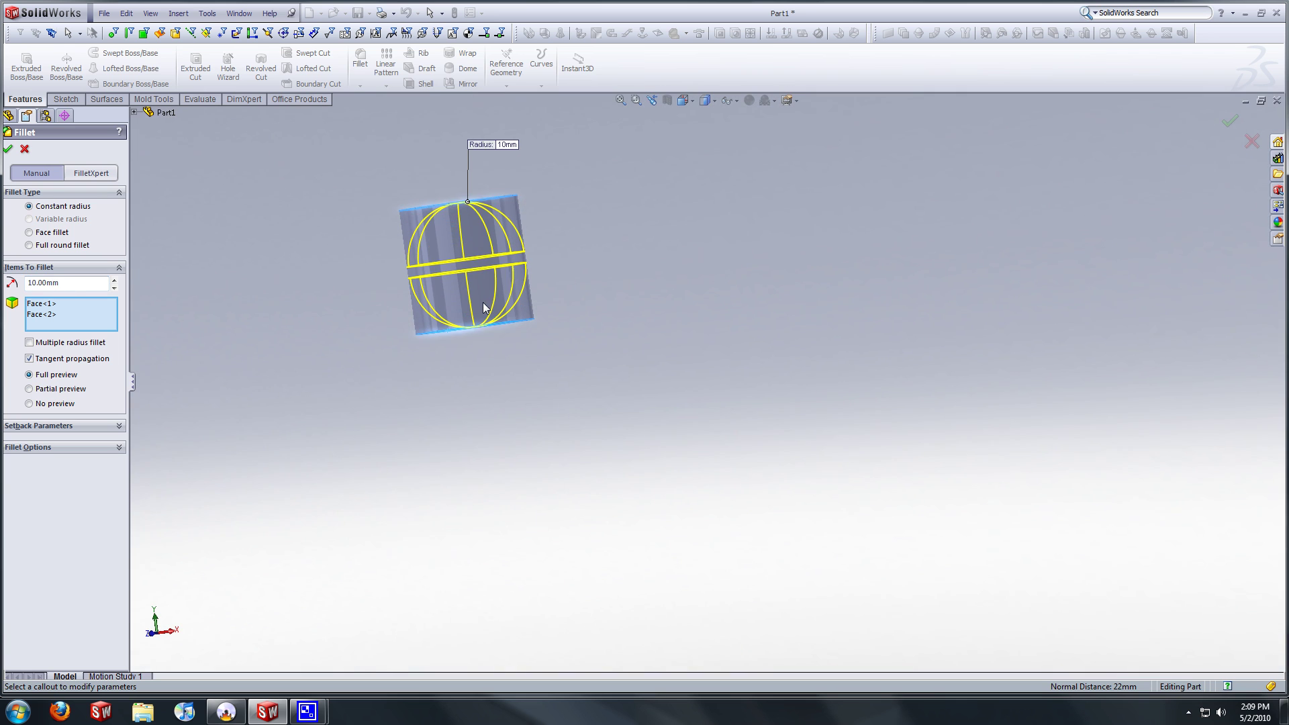
{"action": "left_click", "coordinate": [69, 283]}
{"action": "double_click", "coordinate": [69, 282]}
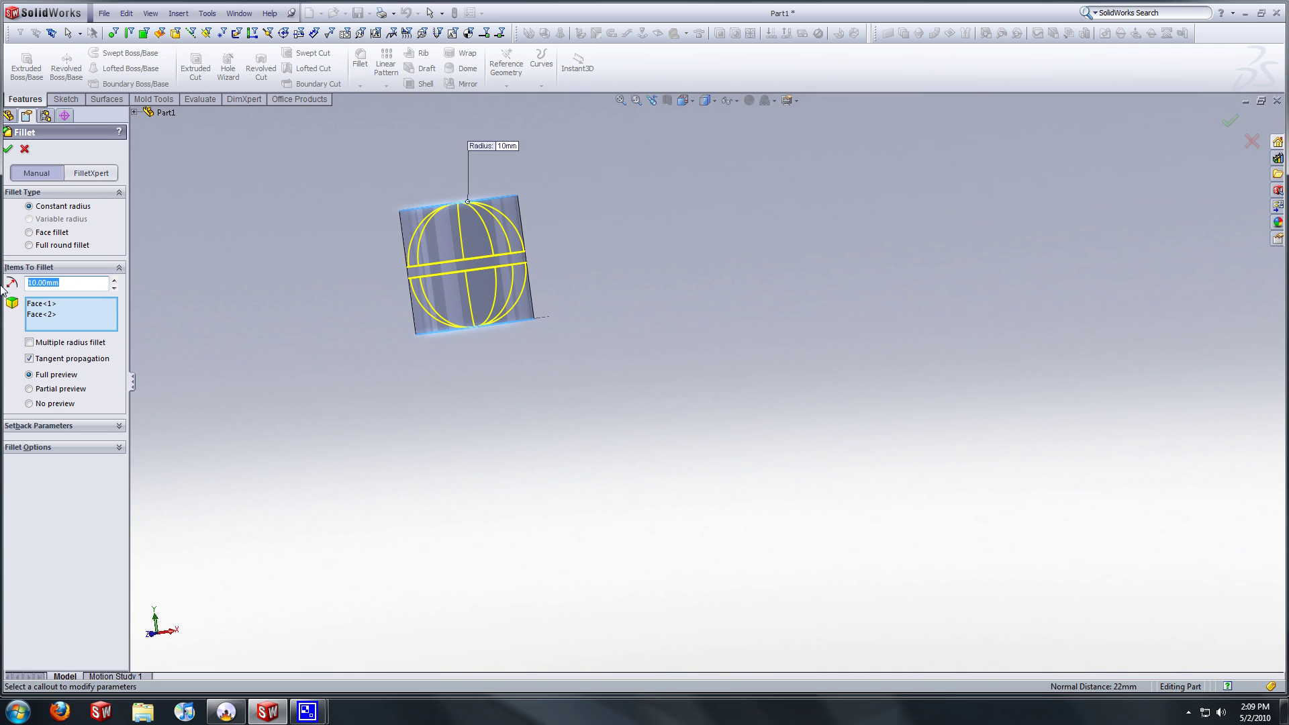
{"action": "type", "text": "2"}
{"action": "key", "text": "Return"}
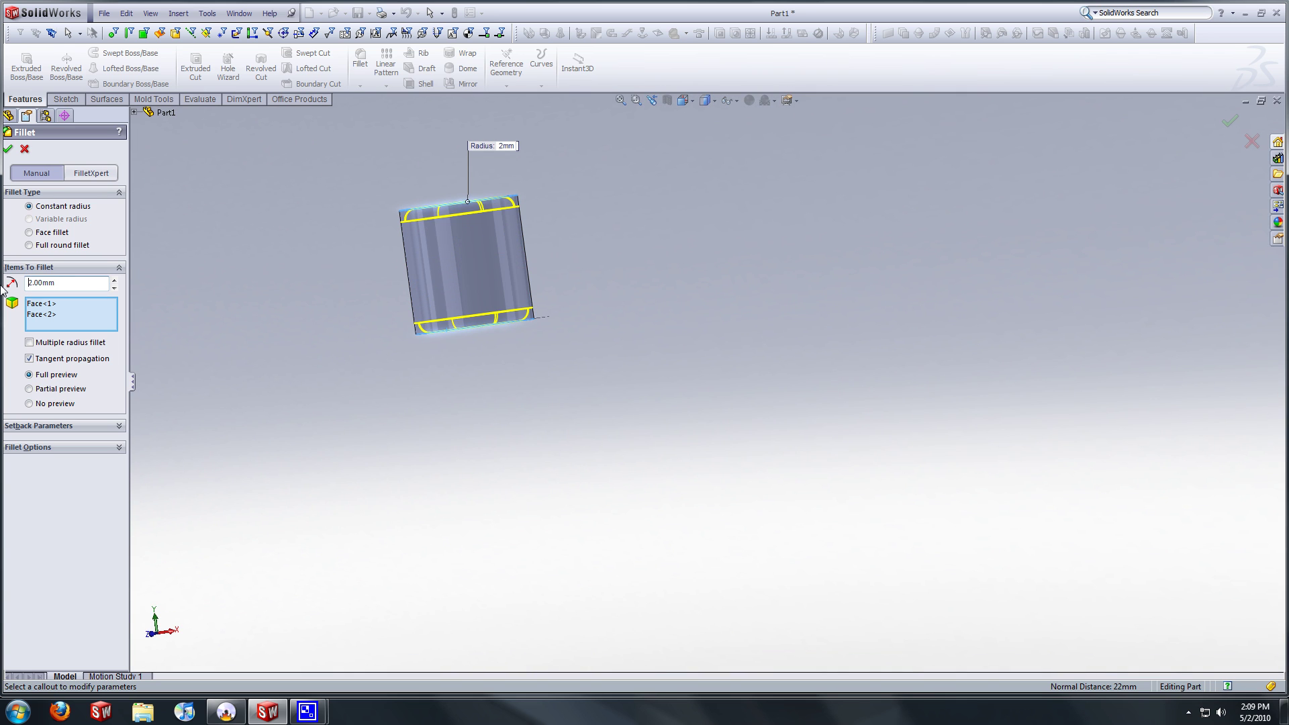
{"action": "left_click", "coordinate": [9, 149]}
{"action": "key", "text": "ctrl+7"}
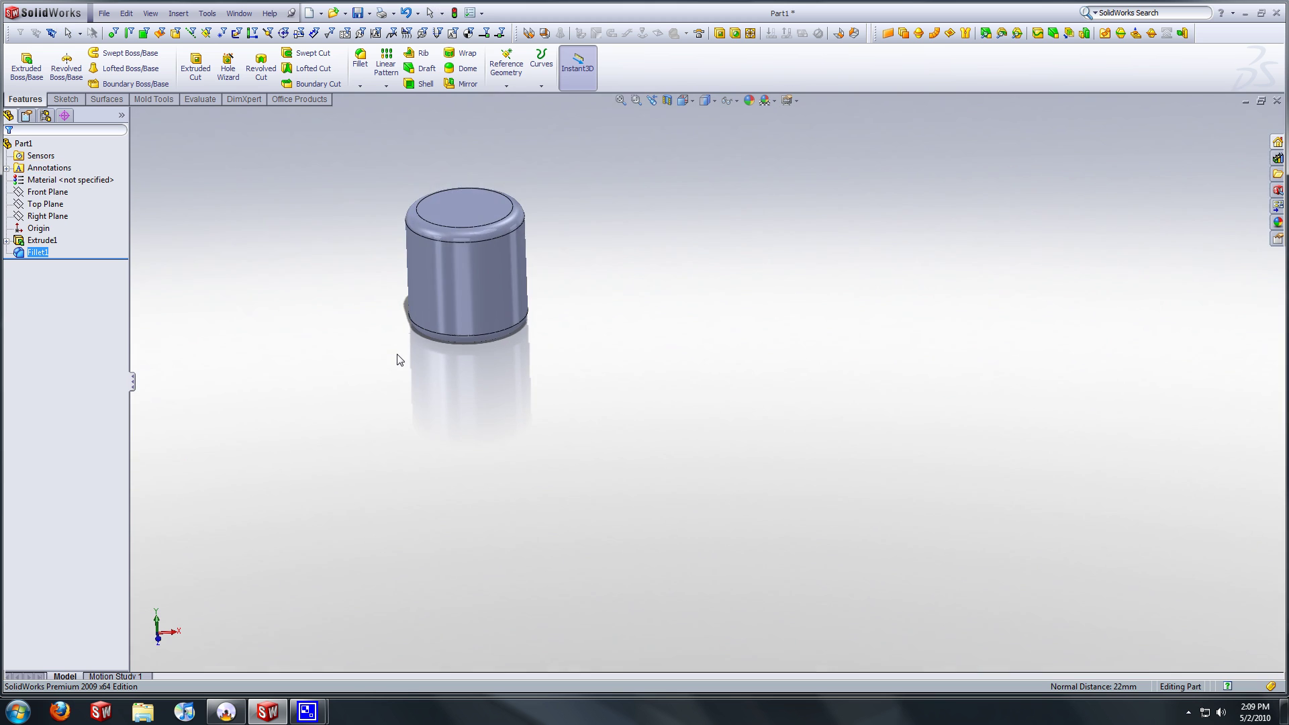
{"action": "key", "text": "f"}
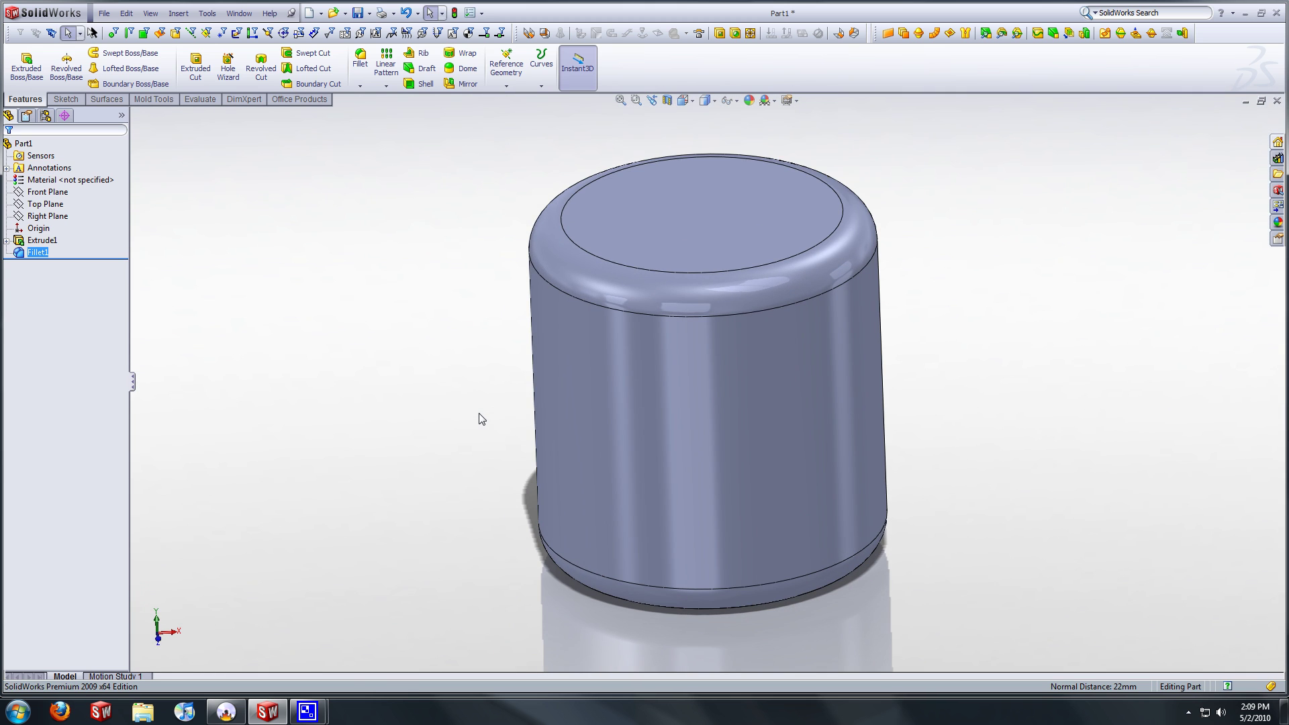
{"action": "key", "text": "ctrl+7"}
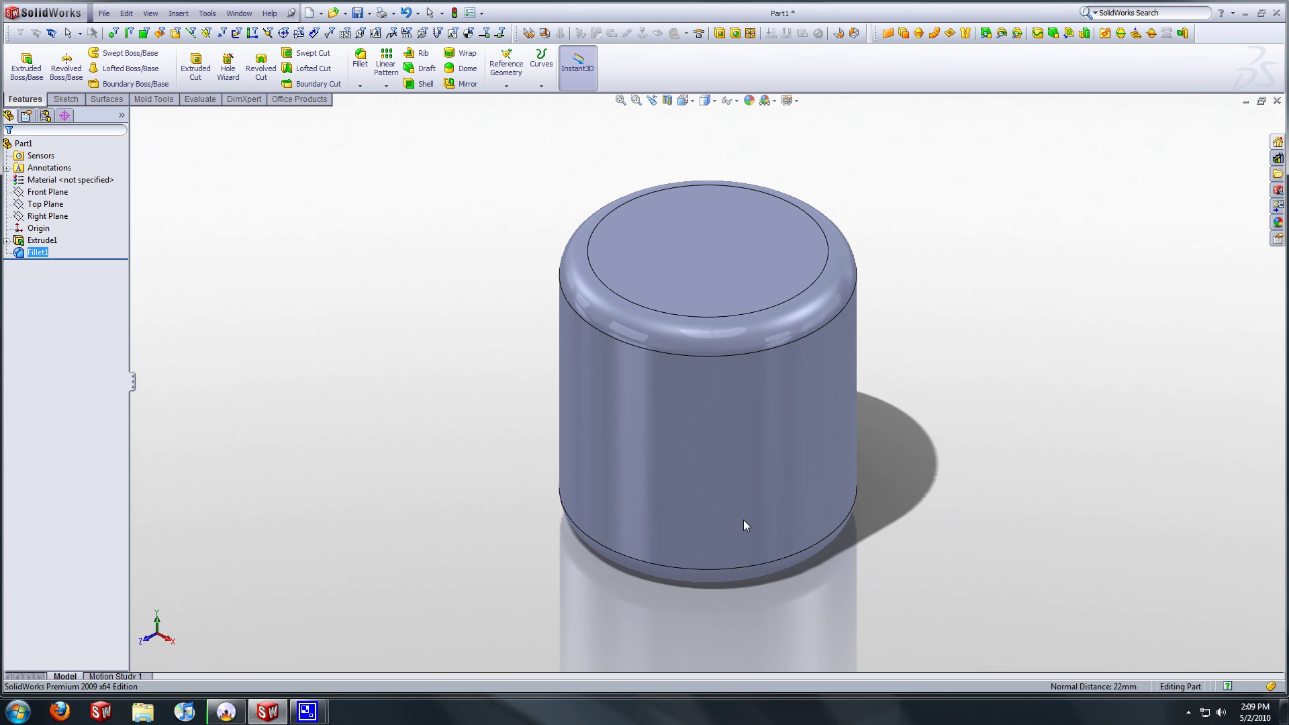
Sketch on the bottom face and convert its outer edge into a 21 mm circle
{"action": "middle_click_drag", "start_coordinate": [743, 521], "coordinate": [753, 360]}
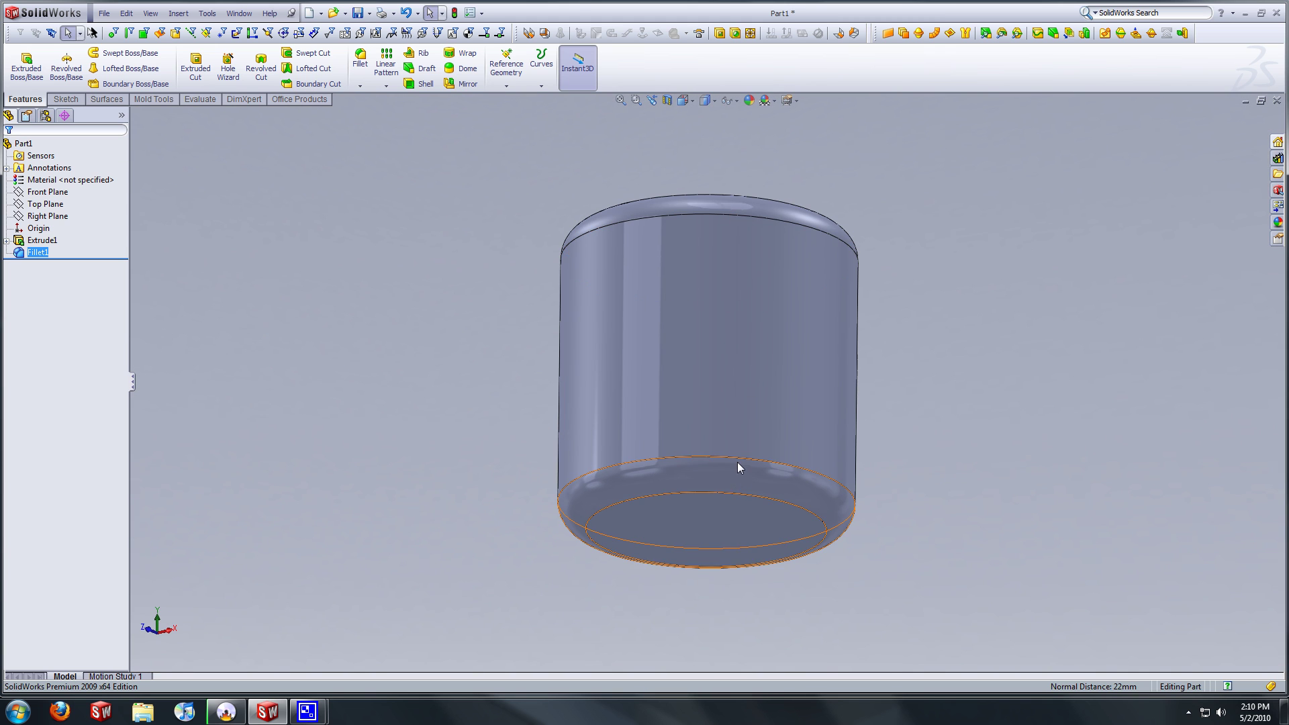
{"action": "left_click", "coordinate": [727, 511]}
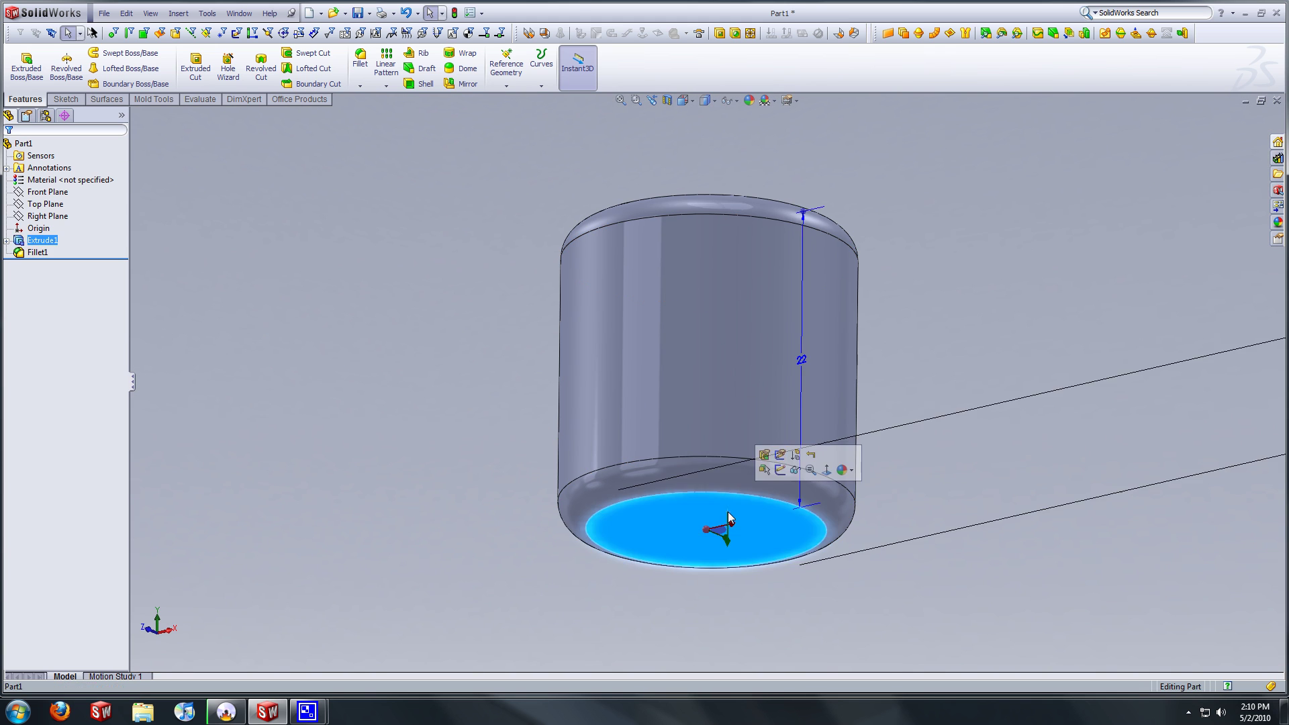
{"action": "left_click", "coordinate": [780, 470]}
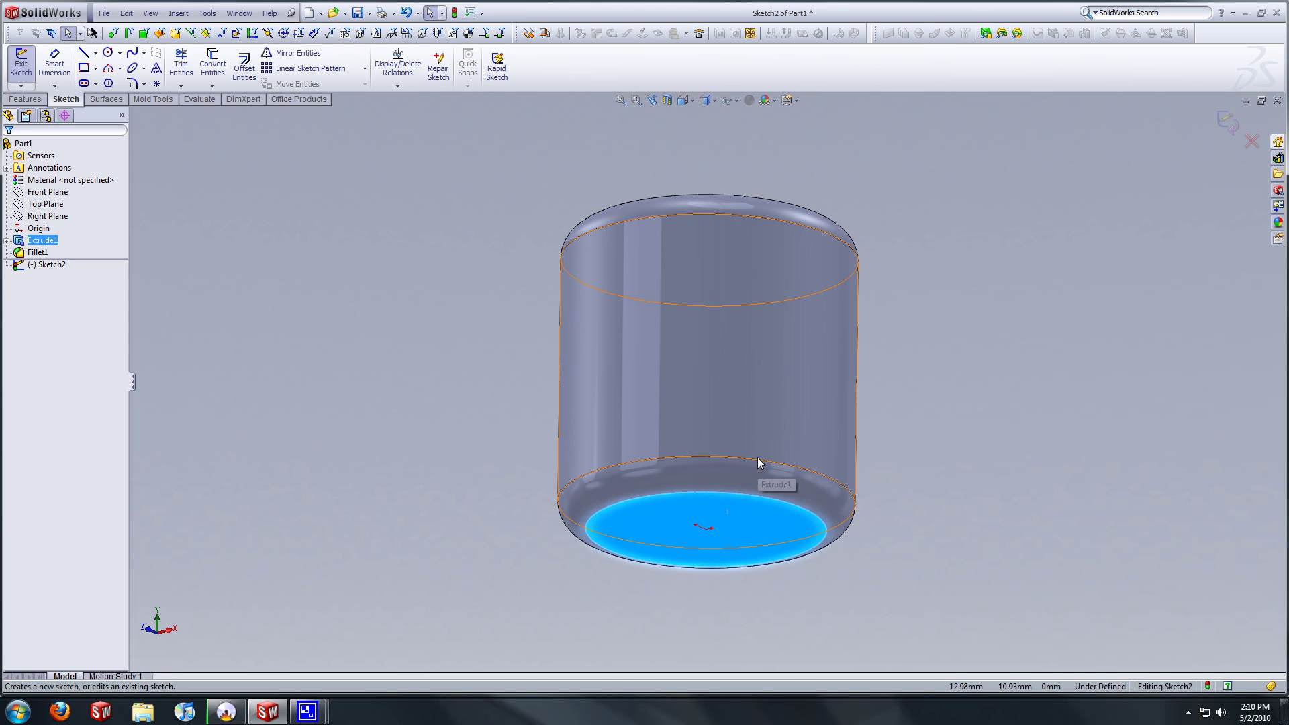
{"action": "left_click", "coordinate": [757, 458]}
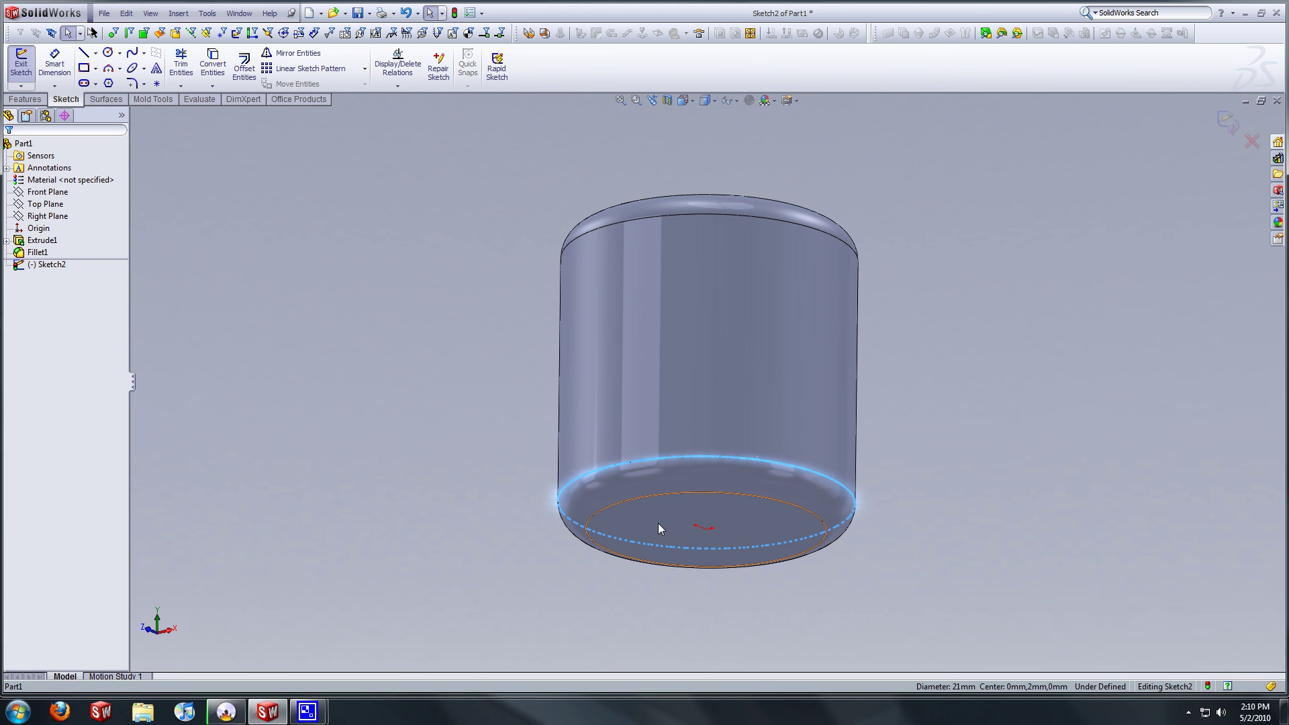
{"action": "left_click", "coordinate": [212, 63]}
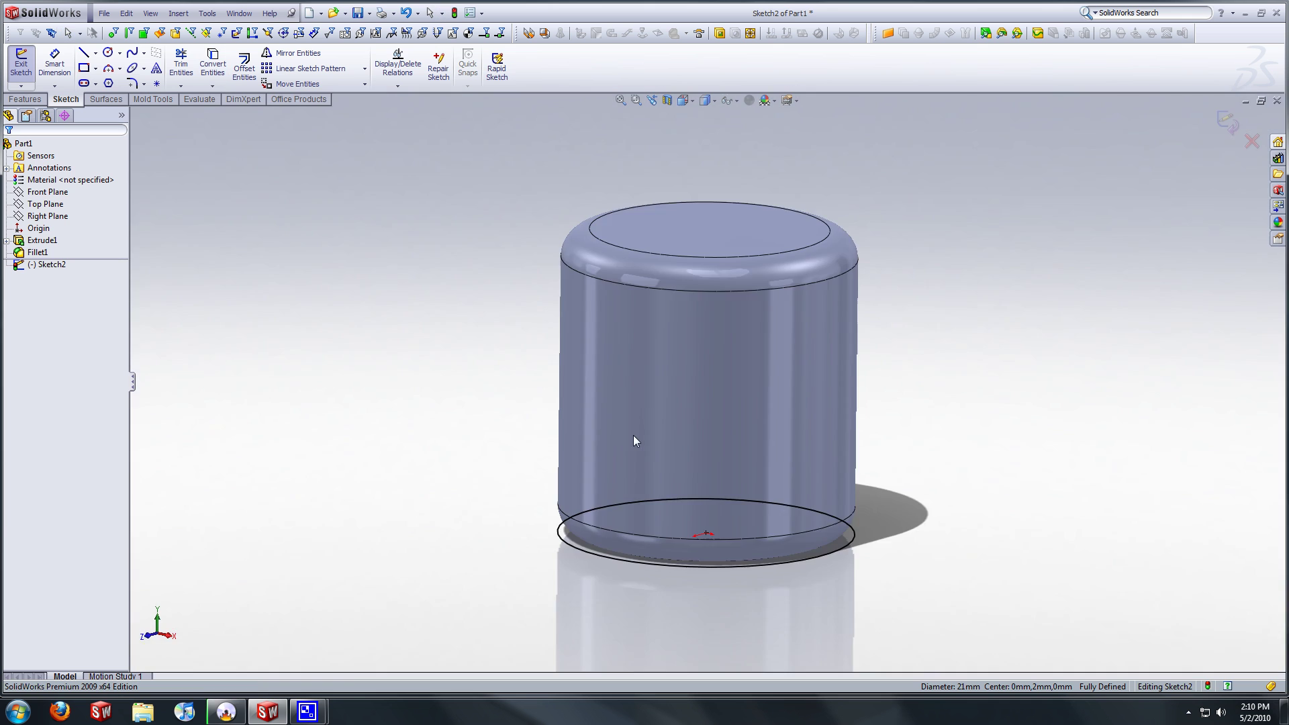
{"action": "middle_click_drag", "start_coordinate": [633, 436], "coordinate": [638, 377]}
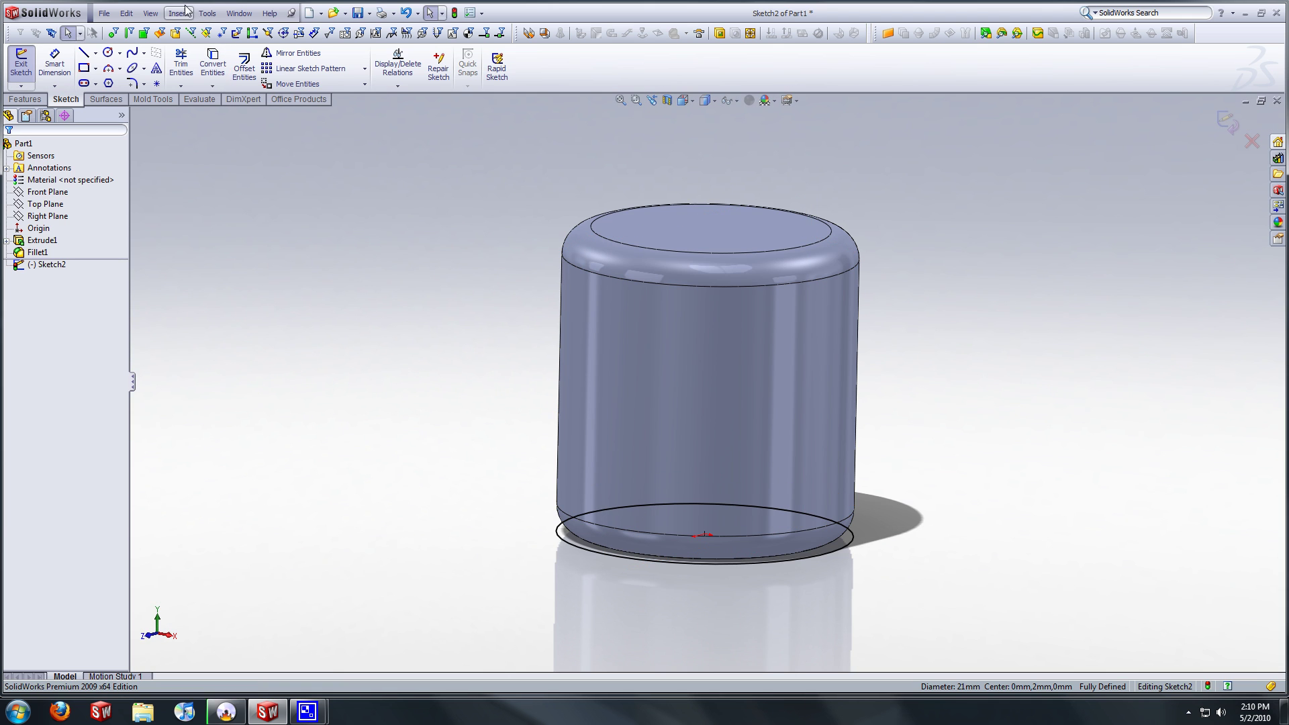
Insert a helix on the base circle, reversed, with 0.125 revolutions
{"action": "left_click", "coordinate": [207, 13]}
{"action": "mouse_move", "coordinate": [178, 12]}
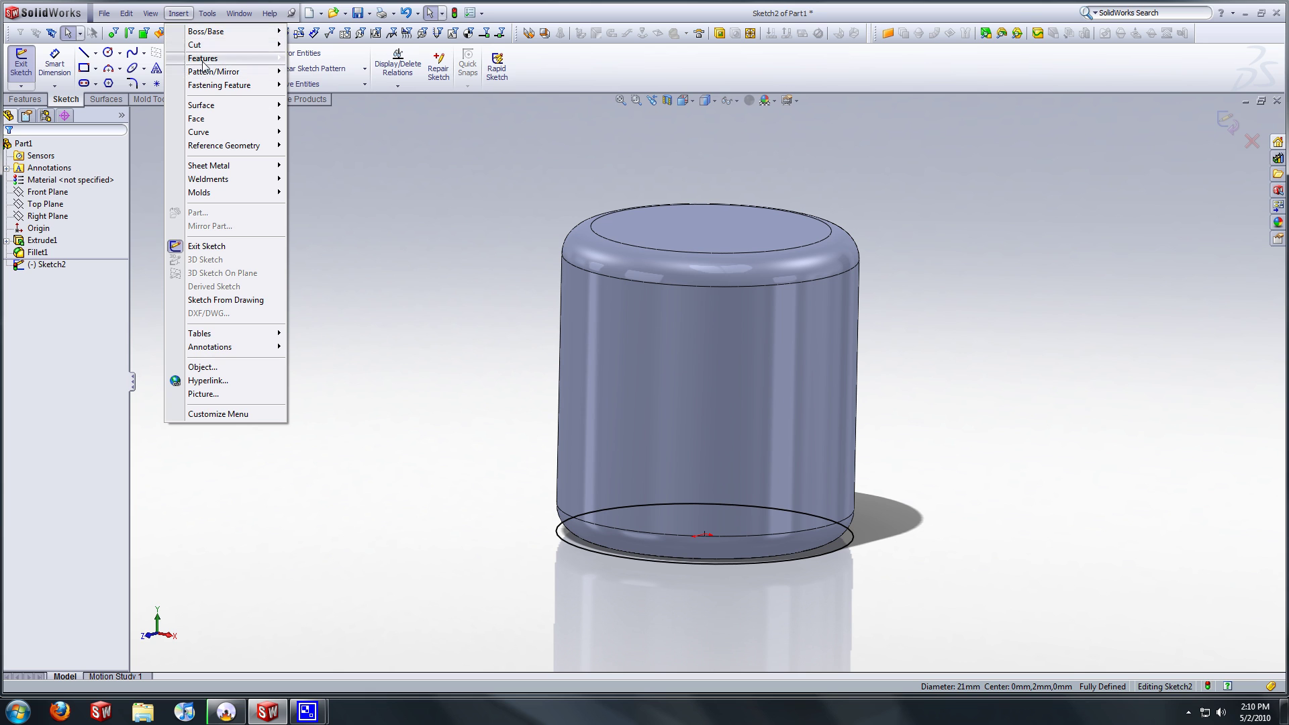
{"action": "mouse_move", "coordinate": [216, 131]}
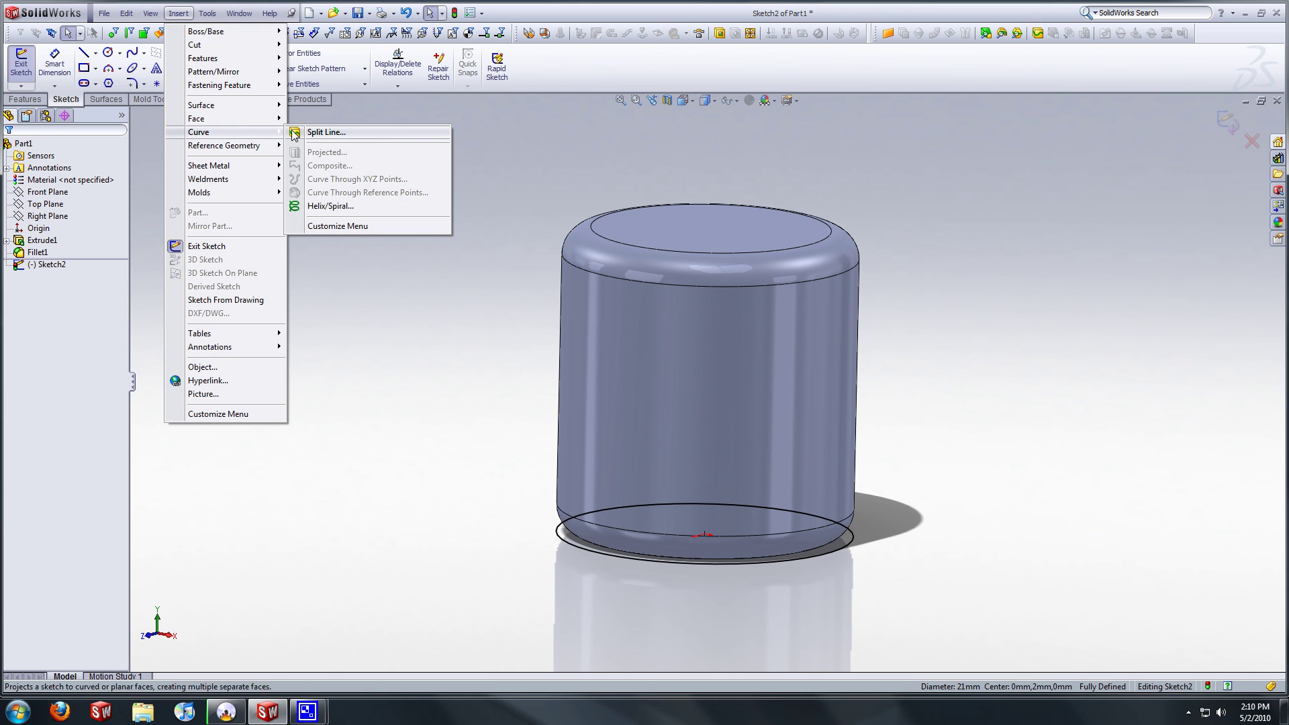
{"action": "left_click", "coordinate": [320, 206]}
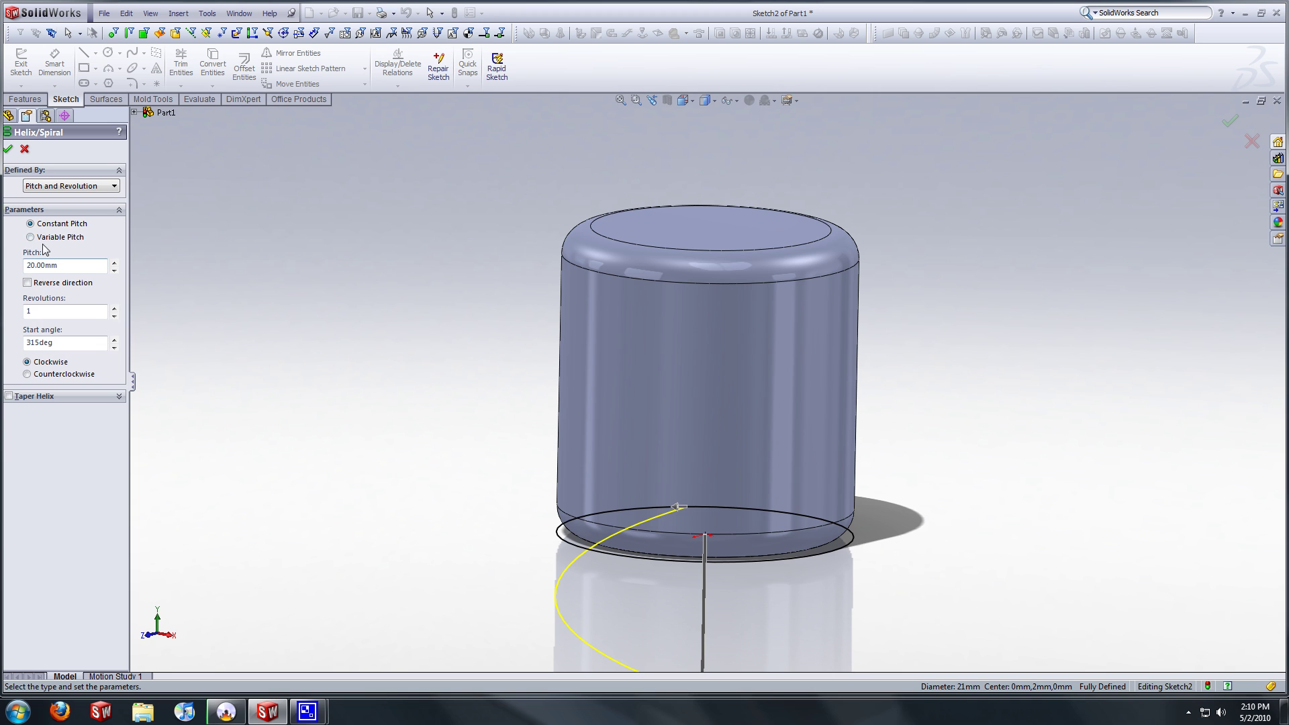
{"action": "left_click", "coordinate": [28, 282]}
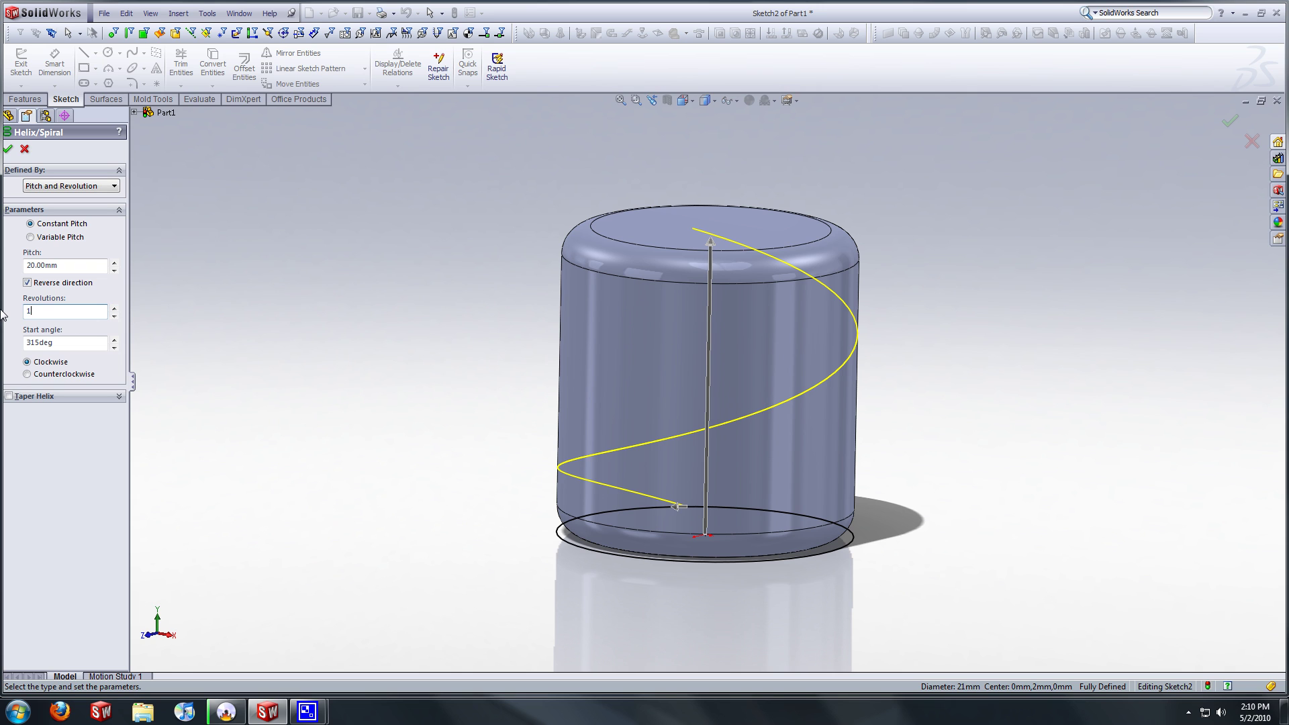
{"action": "type", "text": "8"}
{"action": "key", "text": "Return"}
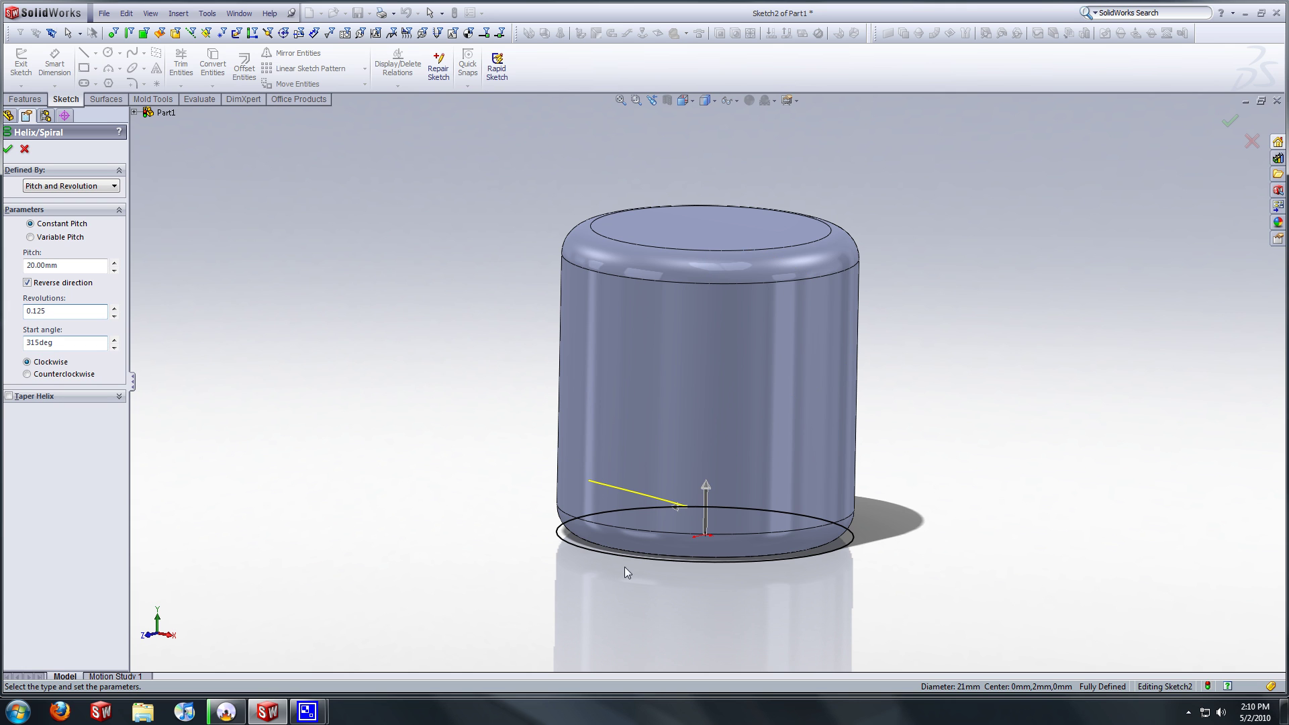
Set the helix start angle to 0°
{"action": "middle_click_drag", "start_coordinate": [698, 548], "coordinate": [1007, 524]}
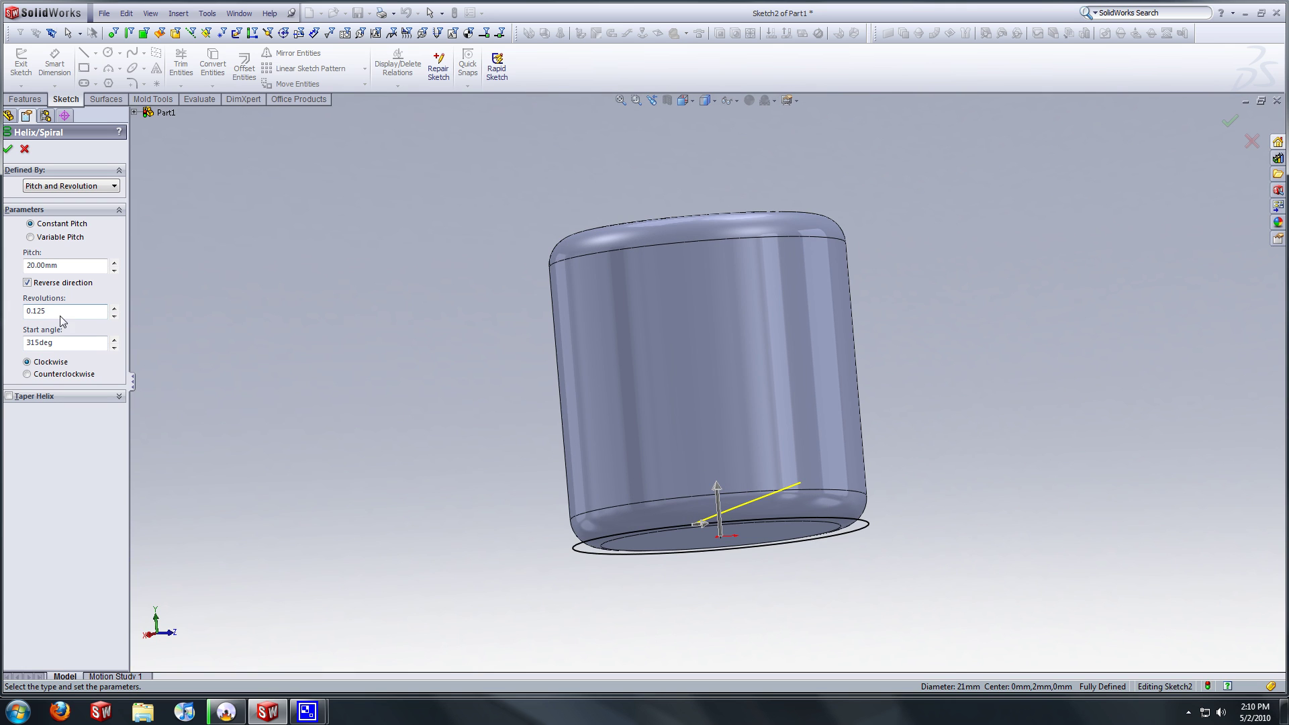
{"action": "double_click", "coordinate": [27, 343]}
{"action": "type", "text": "180"}
{"action": "key", "text": "Return"}
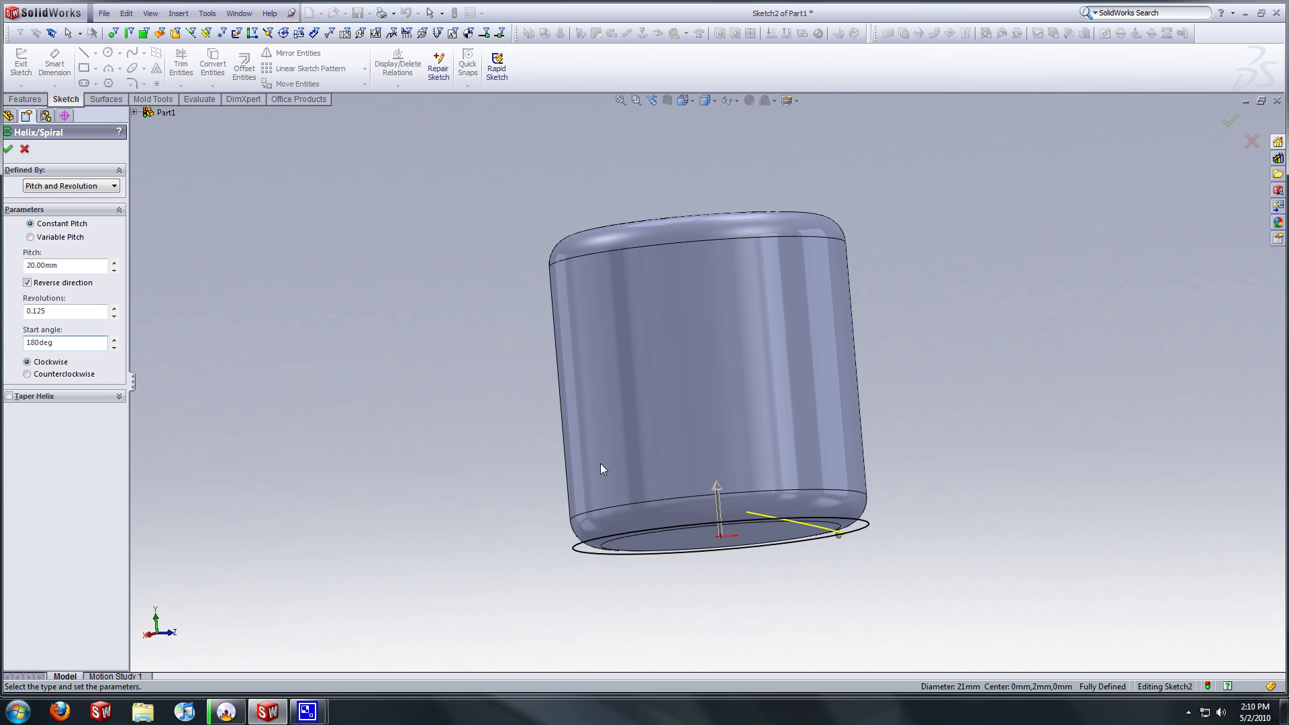
{"action": "middle_click_drag", "start_coordinate": [656, 459], "coordinate": [417, 468]}
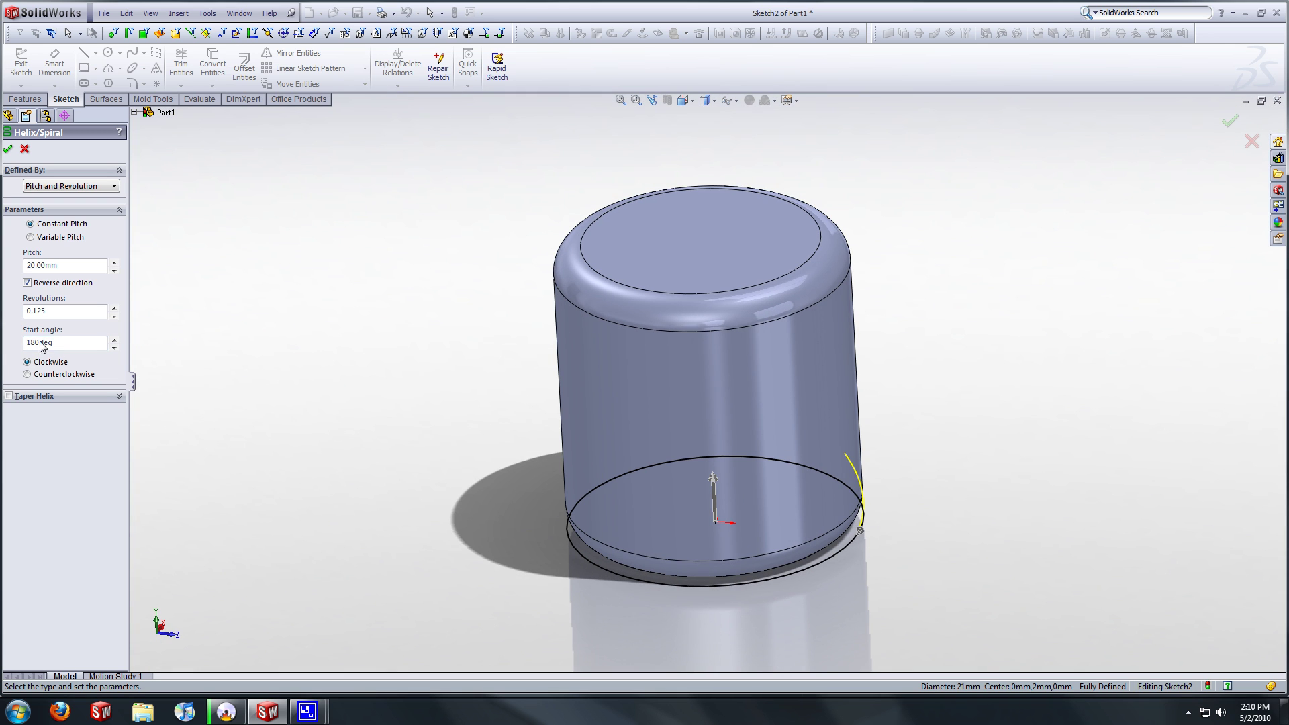
{"action": "left_click_drag", "start_coordinate": [67, 344], "coordinate": [4, 356]}
{"action": "type", "text": "0"}
{"action": "key", "text": "Return"}
Set the helix pitch to 22*8 (176 mm)
{"action": "left_click_drag", "start_coordinate": [67, 266], "coordinate": [2, 270]}
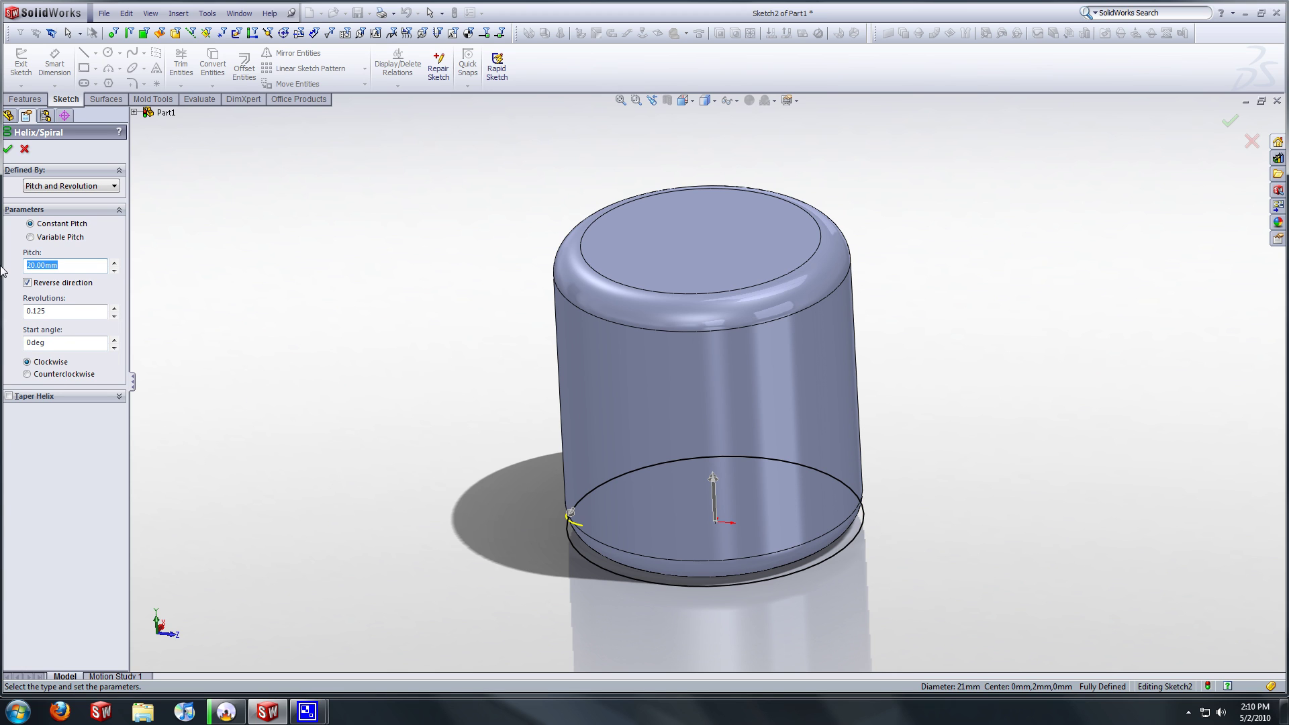
{"action": "middle_click_drag", "start_coordinate": [720, 495], "coordinate": [769, 493]}
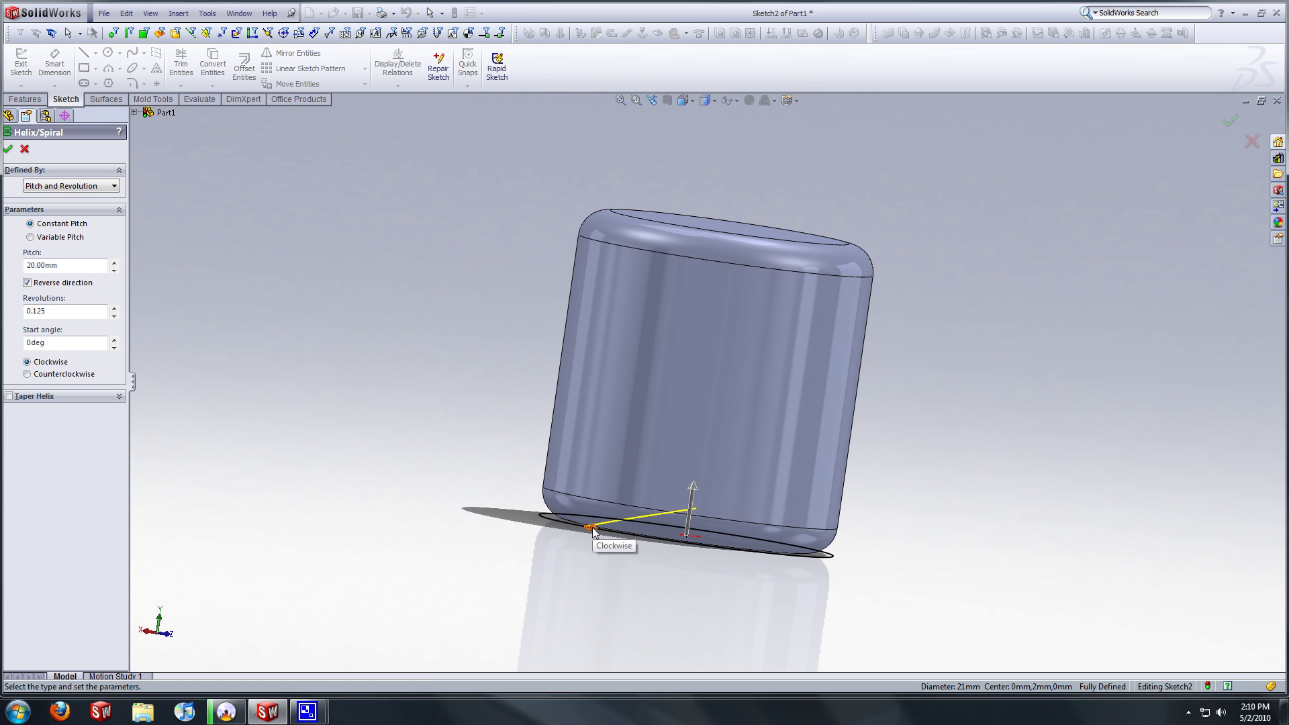
{"action": "middle_click_drag", "start_coordinate": [595, 505], "coordinate": [636, 590]}
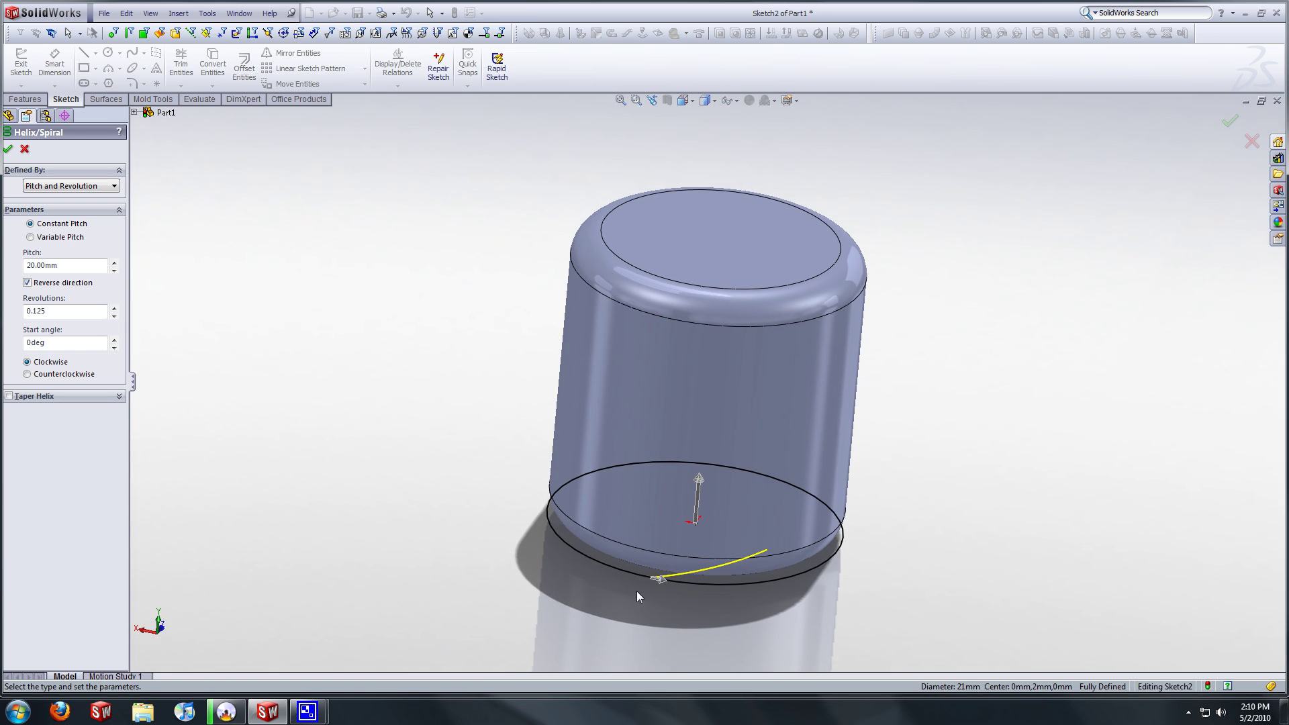
{"action": "double_click", "coordinate": [65, 266]}
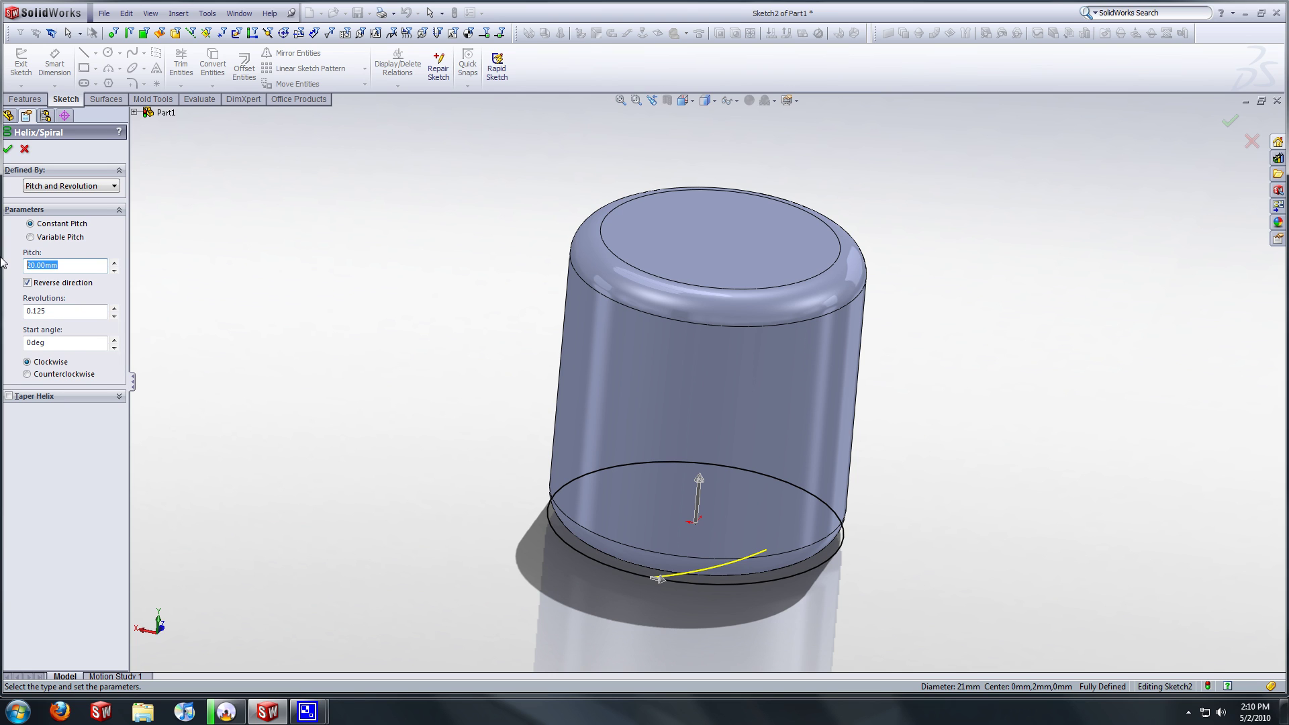
{"action": "key", "text": "Left"}
{"action": "key", "text": "Right"}
{"action": "key", "text": "Right"}
{"action": "double_click", "coordinate": [64, 266]}
{"action": "type", "text": "20"}
{"action": "double_click", "coordinate": [45, 267]}
{"action": "type", "text": "22*8"}
{"action": "key", "text": "Return"}
{"action": "middle_click_drag", "start_coordinate": [749, 280], "coordinate": [791, 212]}
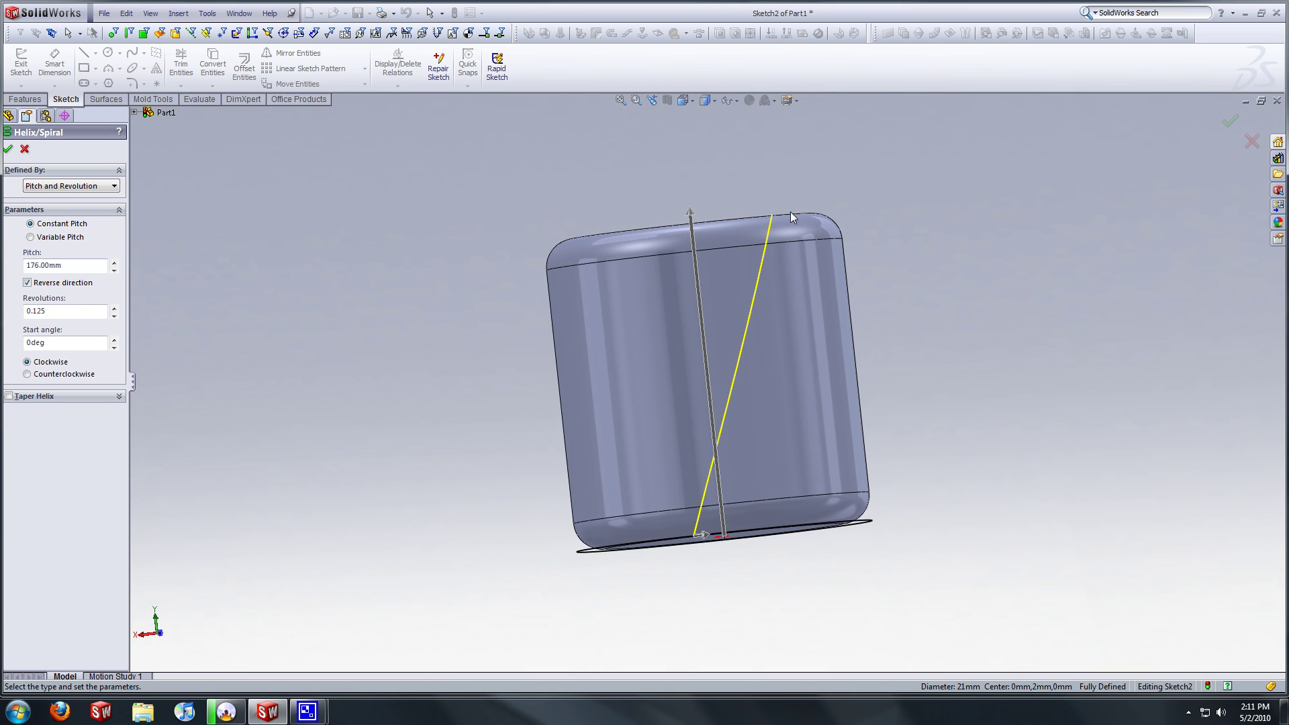
{"action": "key", "text": "ctrl+1"}
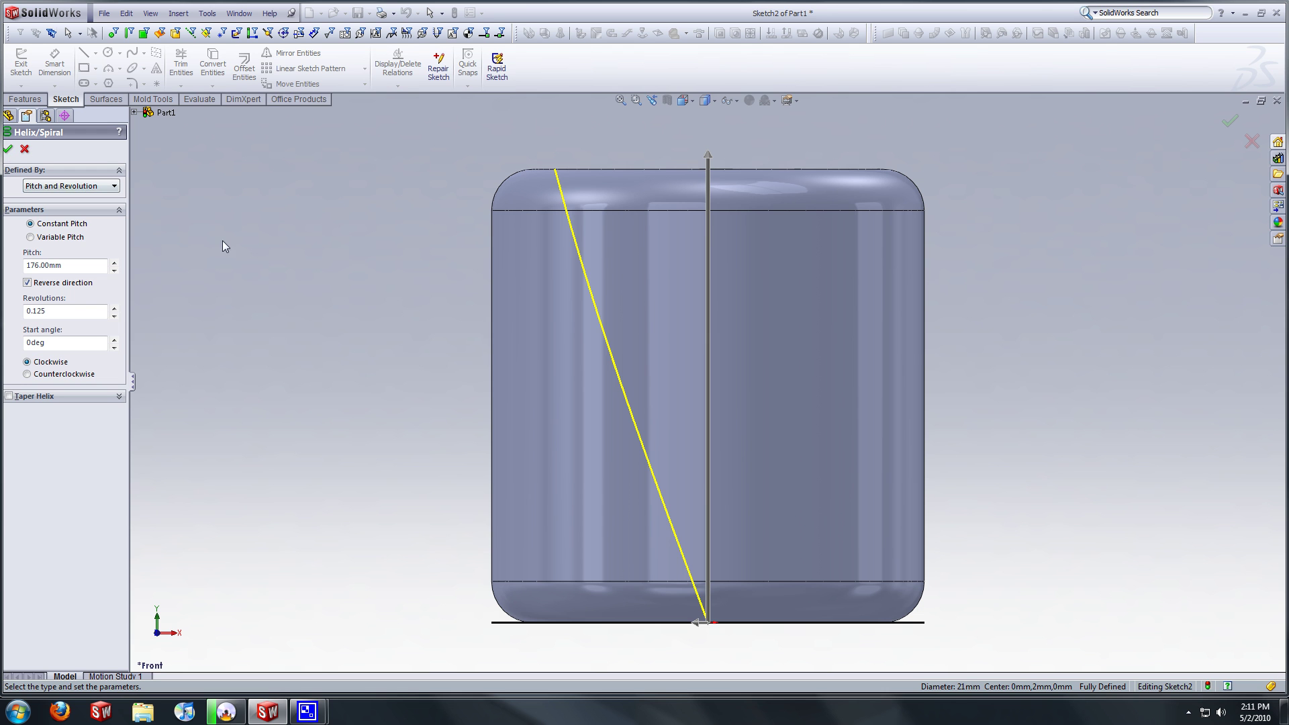
Accept the helix as Helix/Spiral1 and orbit to inspect it on the cylinder
{"action": "left_click", "coordinate": [8, 148]}
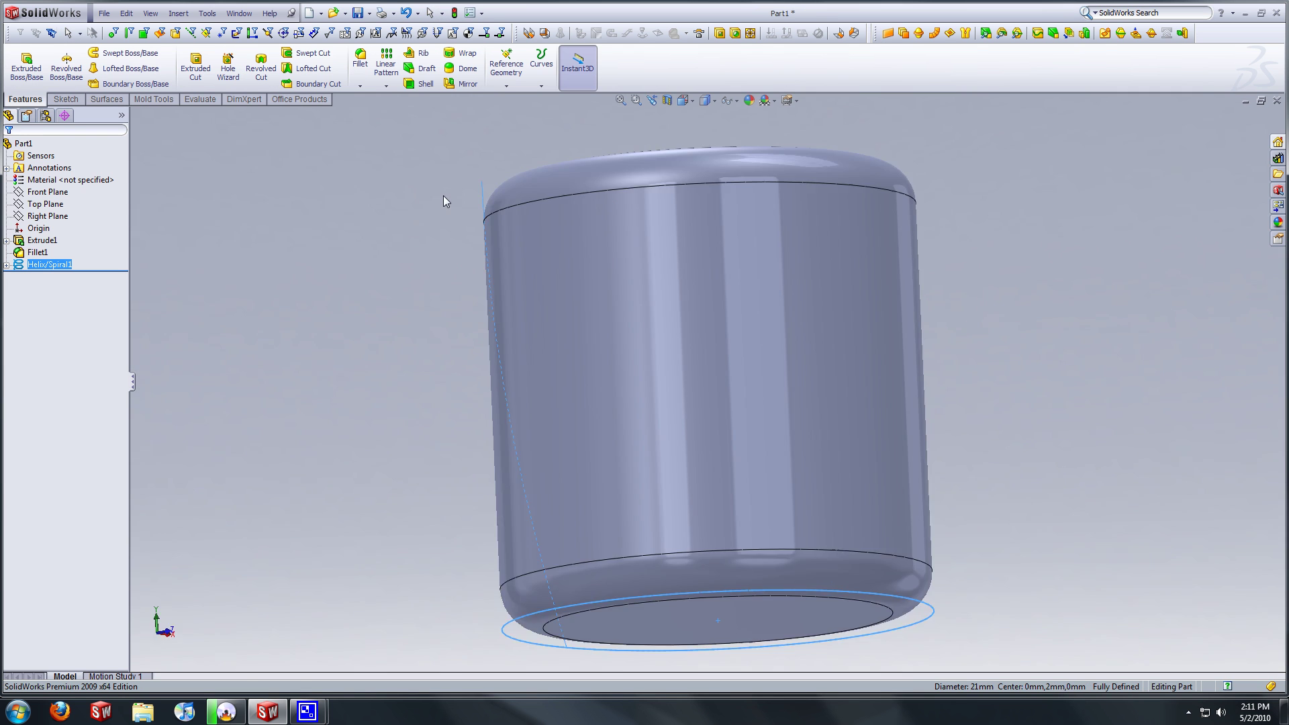
{"action": "middle_click_drag", "start_coordinate": [443, 196], "coordinate": [630, 233]}
{"action": "scroll", "coordinate": [590, 345], "scroll_direction": "up", "scroll_amount": 3}
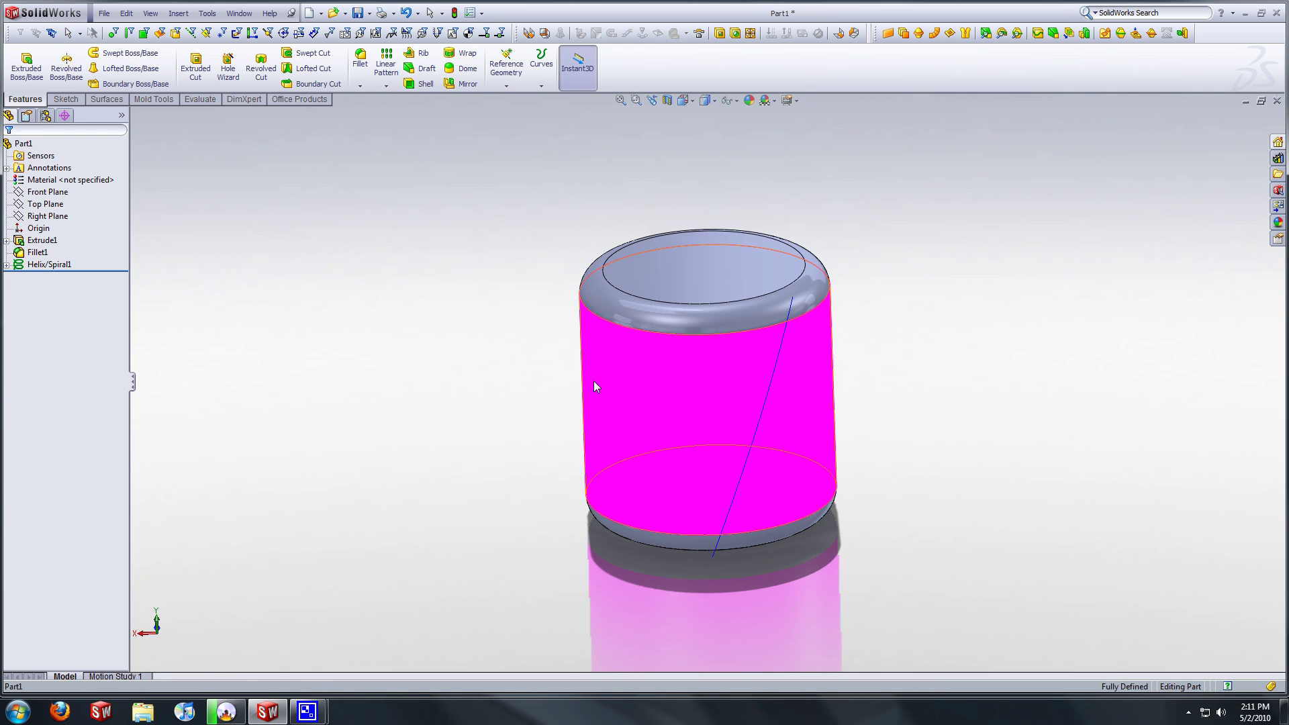
{"action": "middle_click_drag", "start_coordinate": [598, 364], "coordinate": [646, 372]}
{"action": "scroll", "coordinate": [676, 454], "scroll_direction": "down", "scroll_amount": 3}
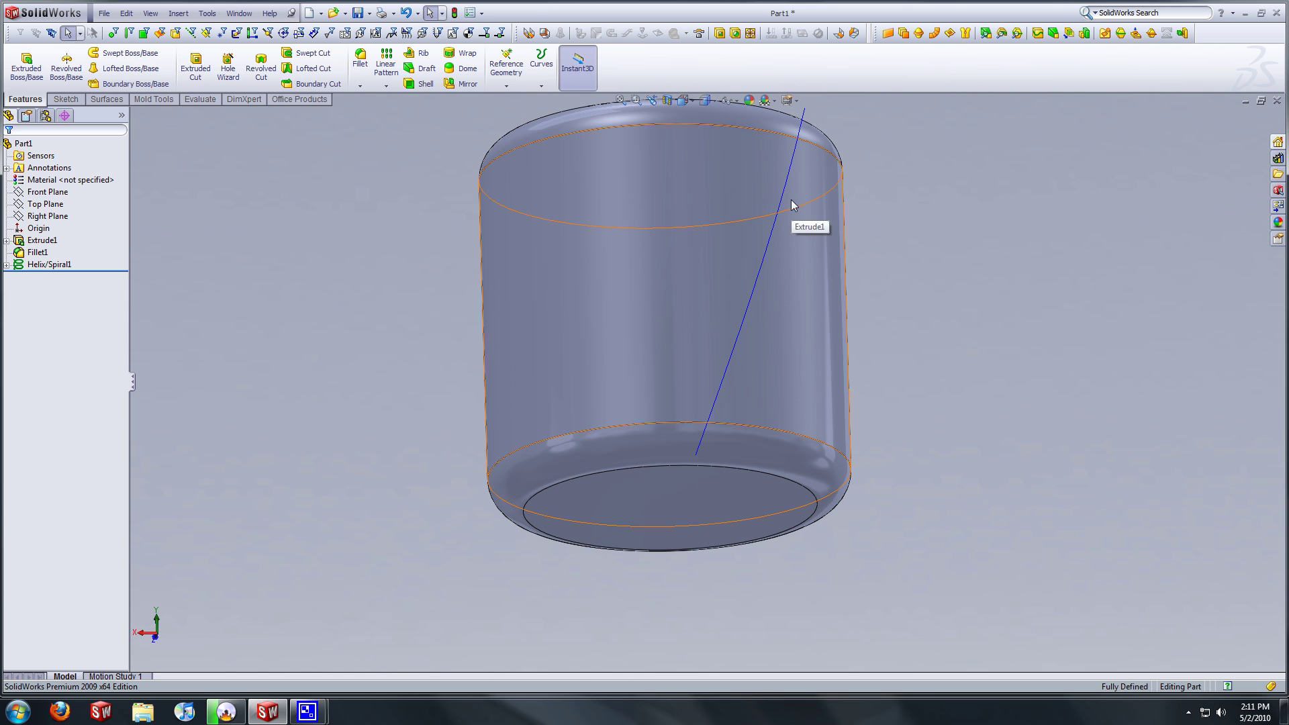
Open Sketch3 on the knob's bottom face, viewed square-on from below
{"action": "left_click", "coordinate": [679, 502]}
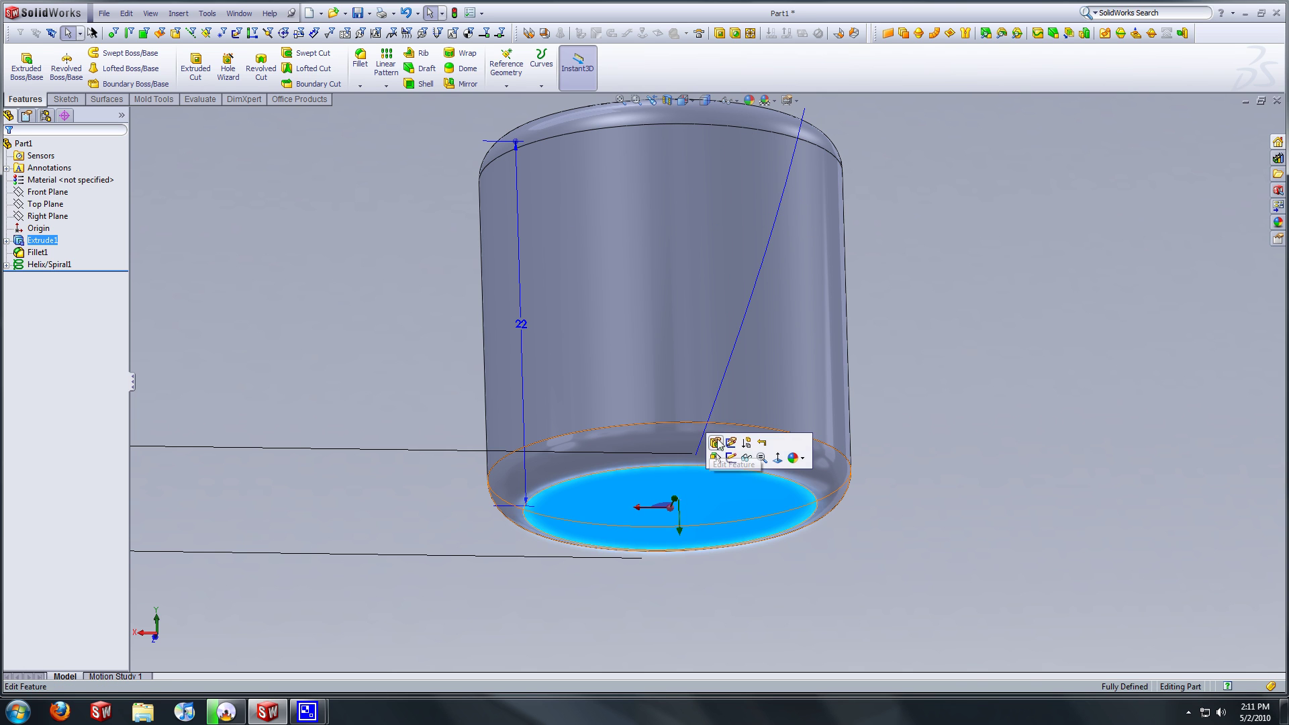
{"action": "left_click", "coordinate": [732, 457]}
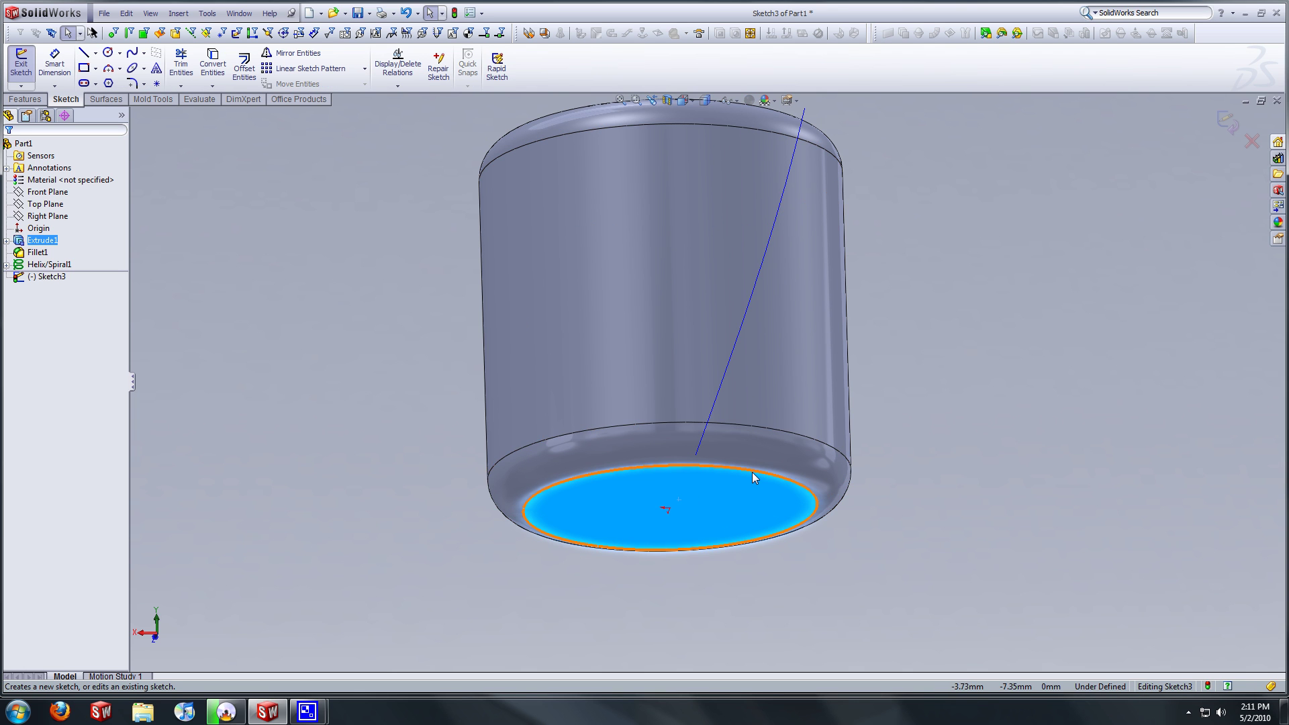
{"action": "key", "text": "ctrl+8"}
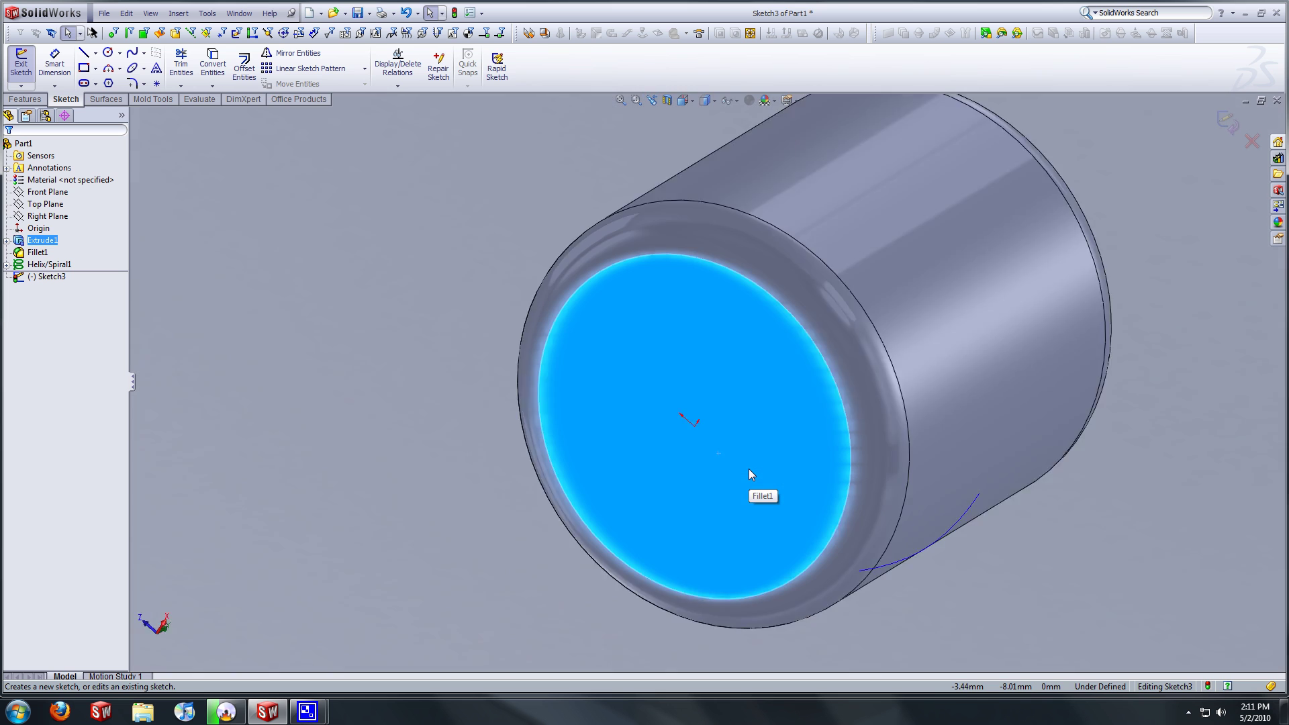
{"action": "mouse_move", "coordinate": [765, 401]}
{"action": "middle_mouse_down"}
{"action": "mouse_move", "coordinate": [744, 427]}
{"action": "mouse_move", "coordinate": [761, 409]}
{"action": "middle_mouse_up"}
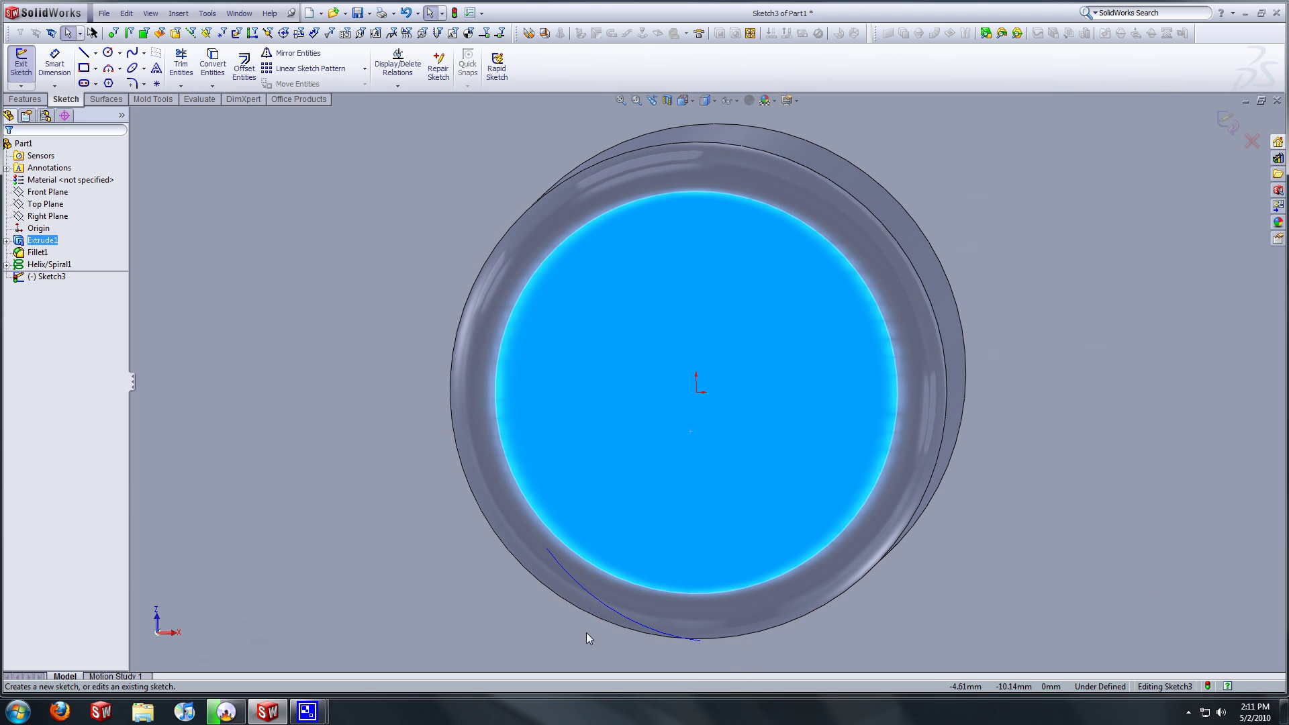
{"action": "key", "text": "ctrl+6"}
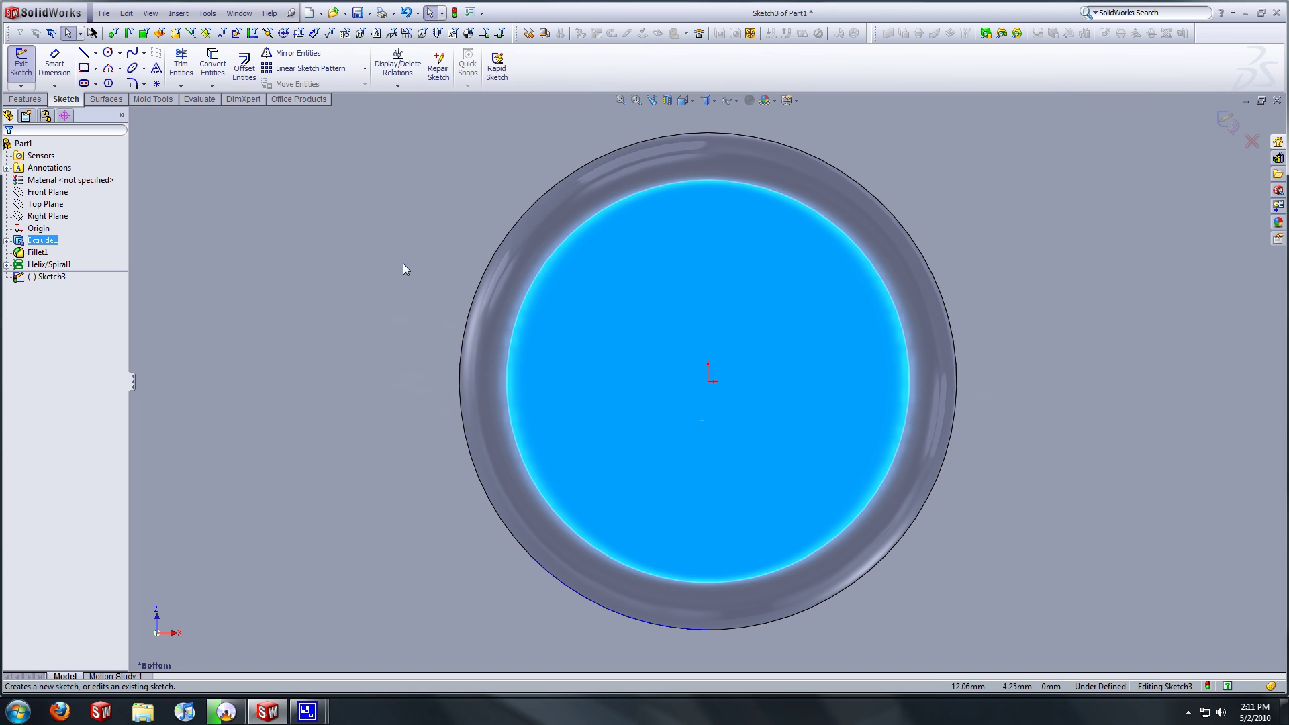
Draw a closed triangle with a horizontal base just below the knob's rim
{"action": "left_click", "coordinate": [83, 52]}
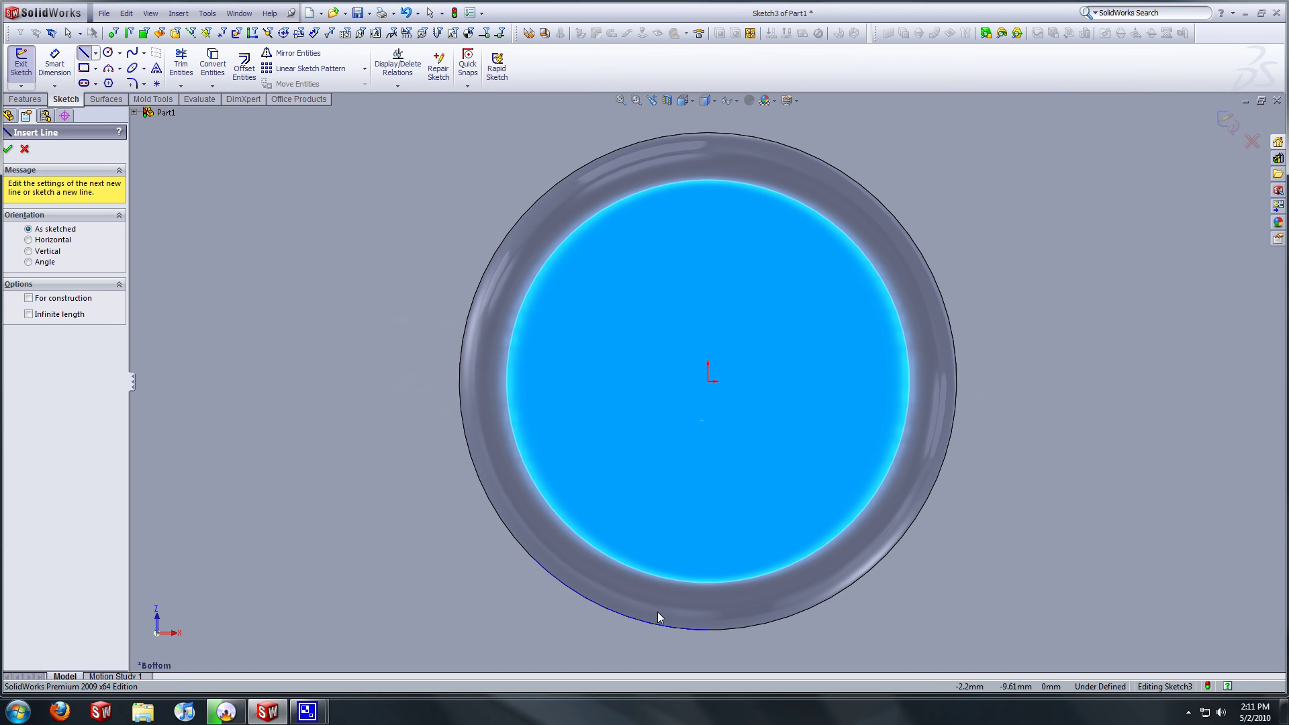
{"action": "left_click", "coordinate": [676, 657]}
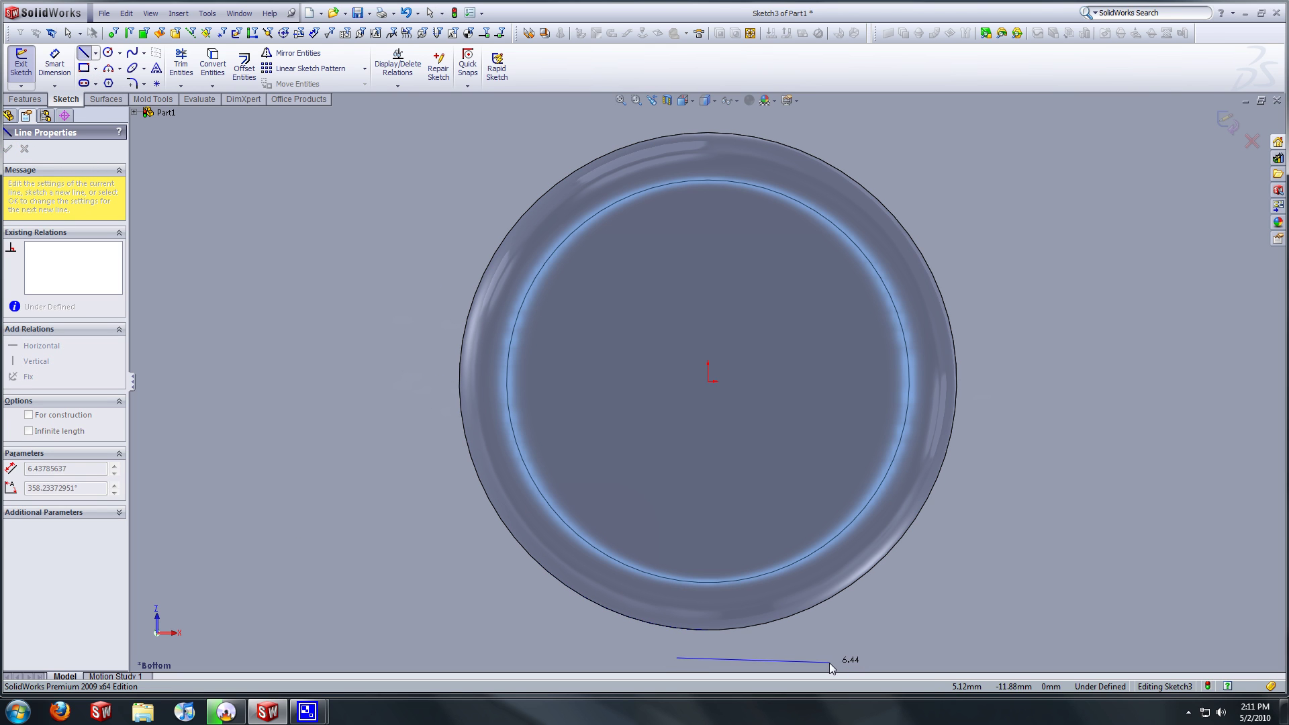
{"action": "left_click", "coordinate": [830, 657]}
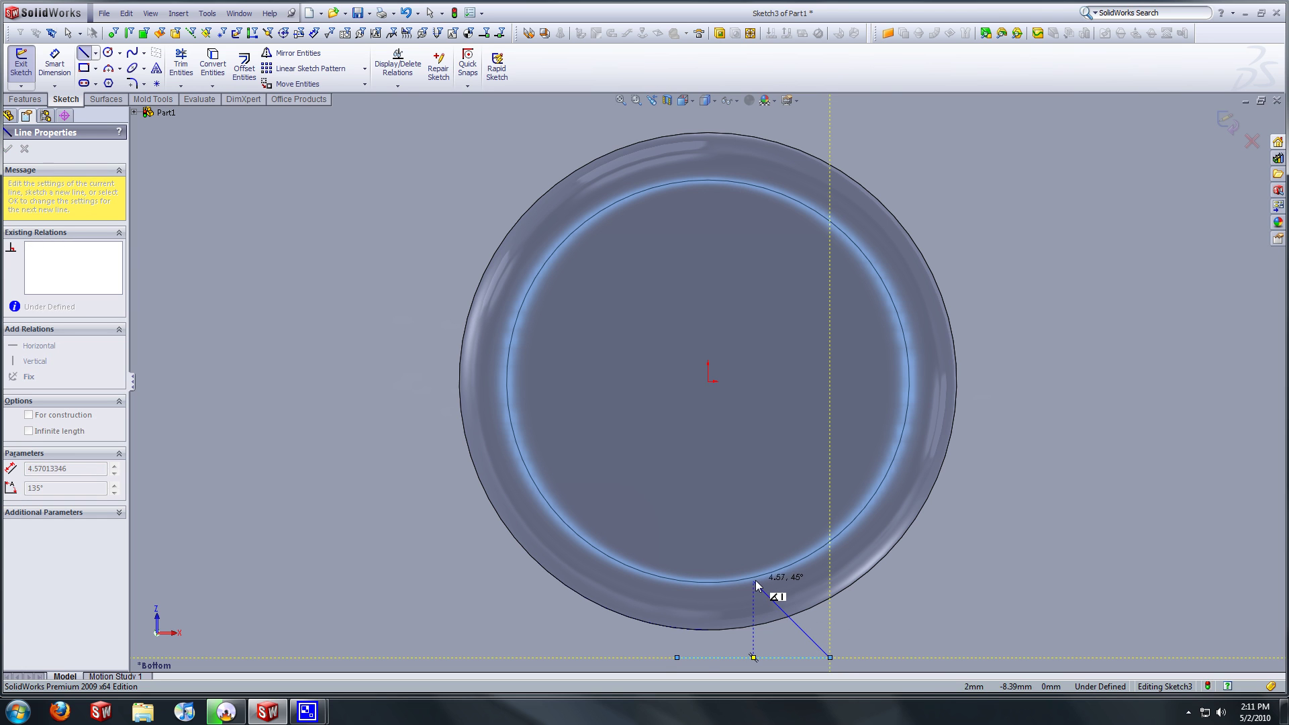
{"action": "left_click", "coordinate": [753, 582]}
{"action": "left_click", "coordinate": [676, 658]}
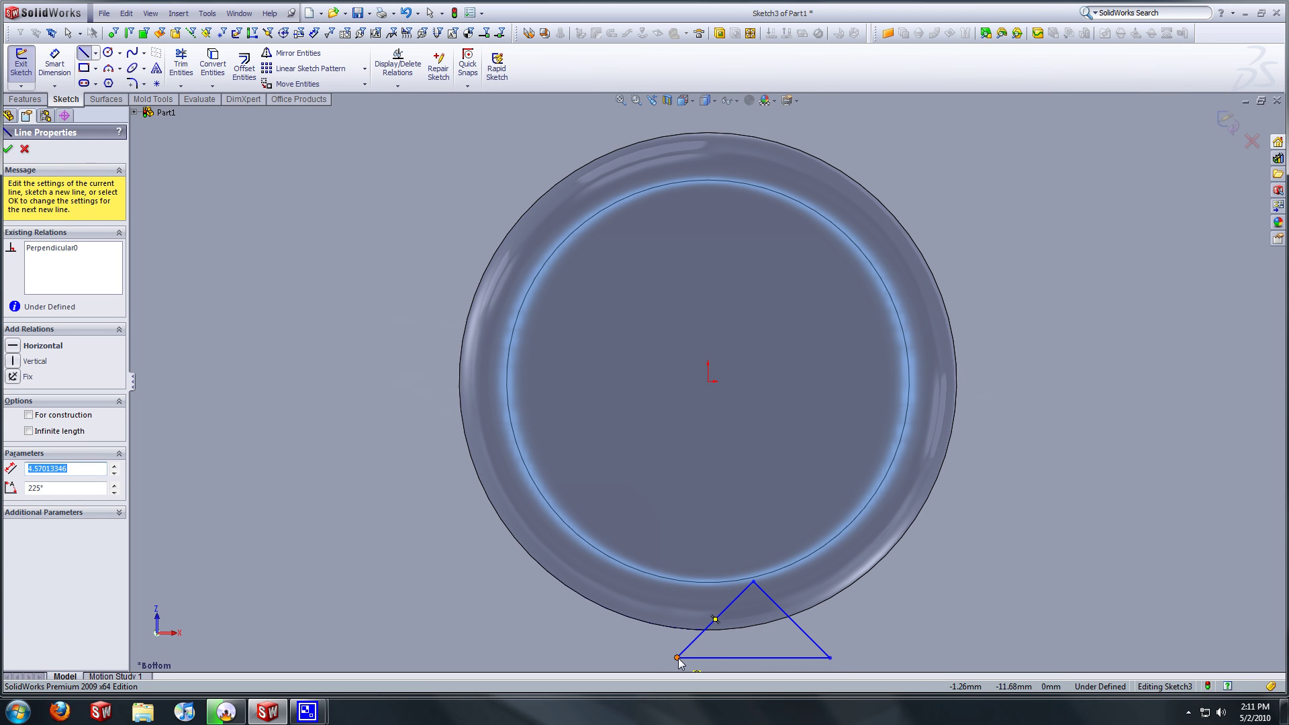
{"action": "key", "text": "Escape"}
Make the sloping sides perpendicular and the base tangent to the outer edge
{"action": "right_click", "coordinate": [926, 567]}
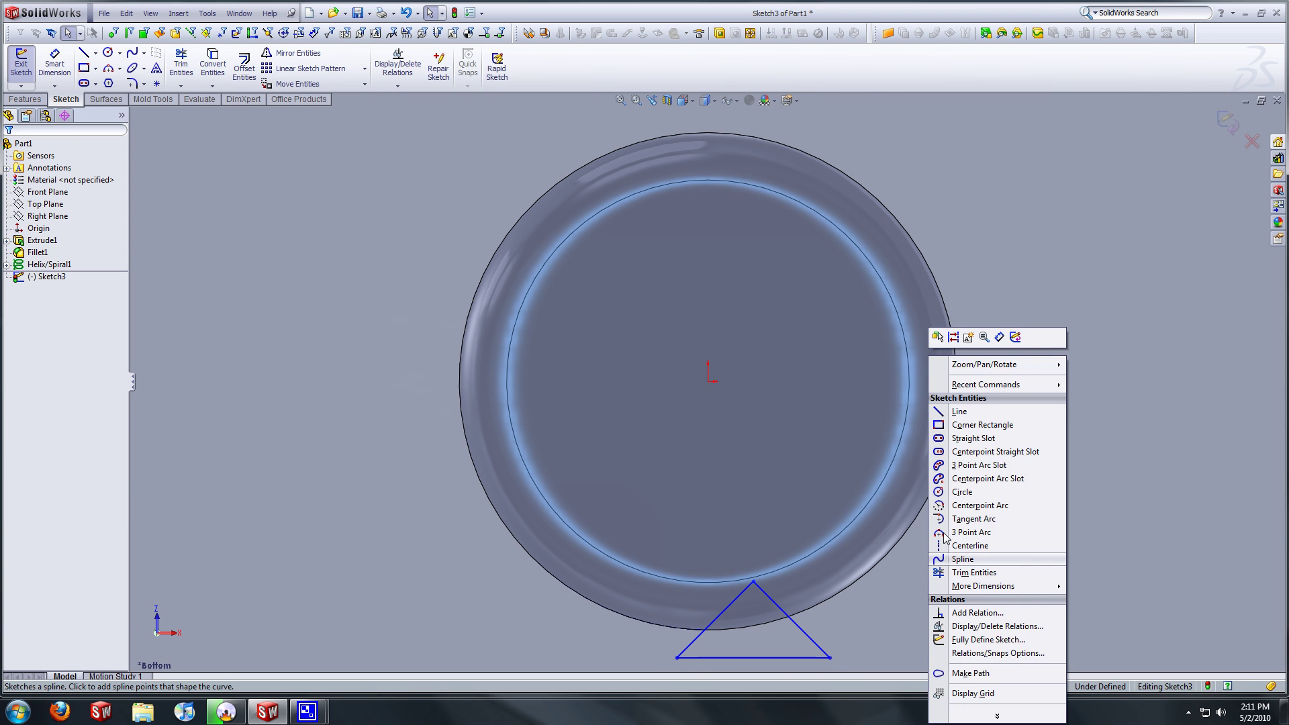
{"action": "key", "text": "Escape"}
{"action": "left_click", "coordinate": [801, 628]}
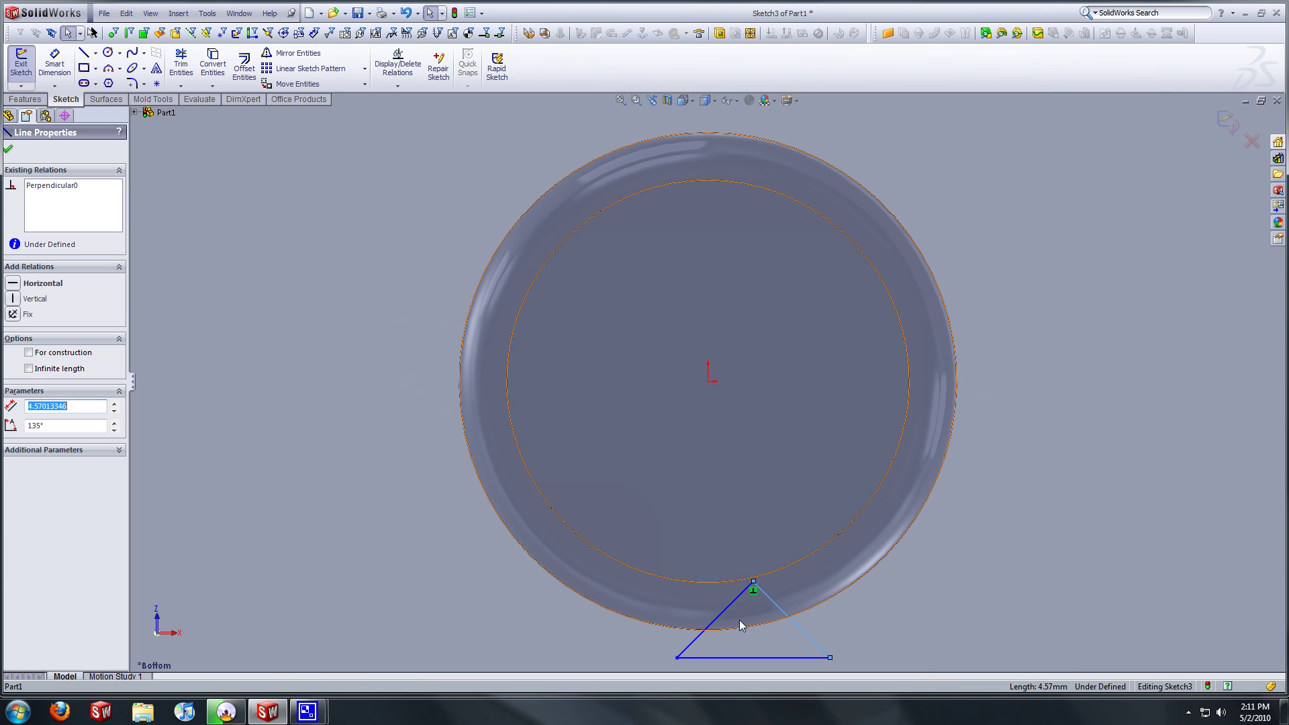
{"action": "left_click", "coordinate": [726, 609], "text": "ctrl"}
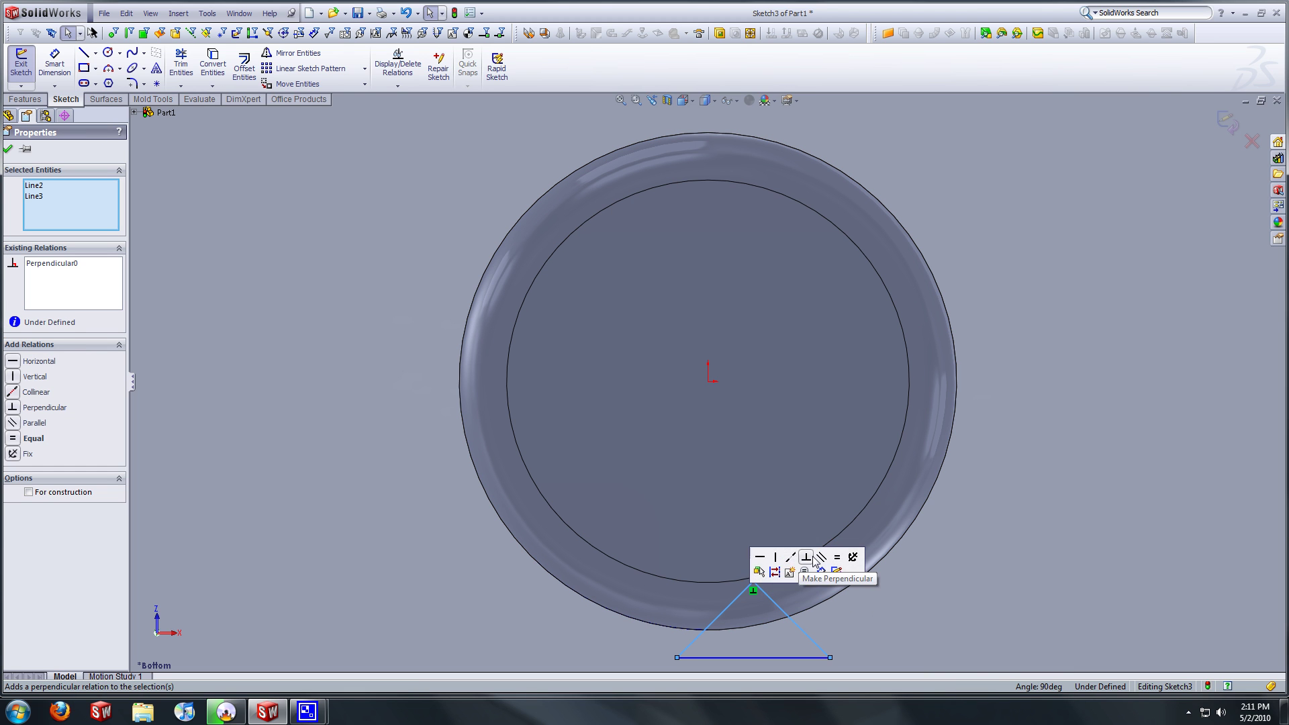
{"action": "left_click", "coordinate": [811, 562]}
{"action": "left_click", "coordinate": [757, 642]}
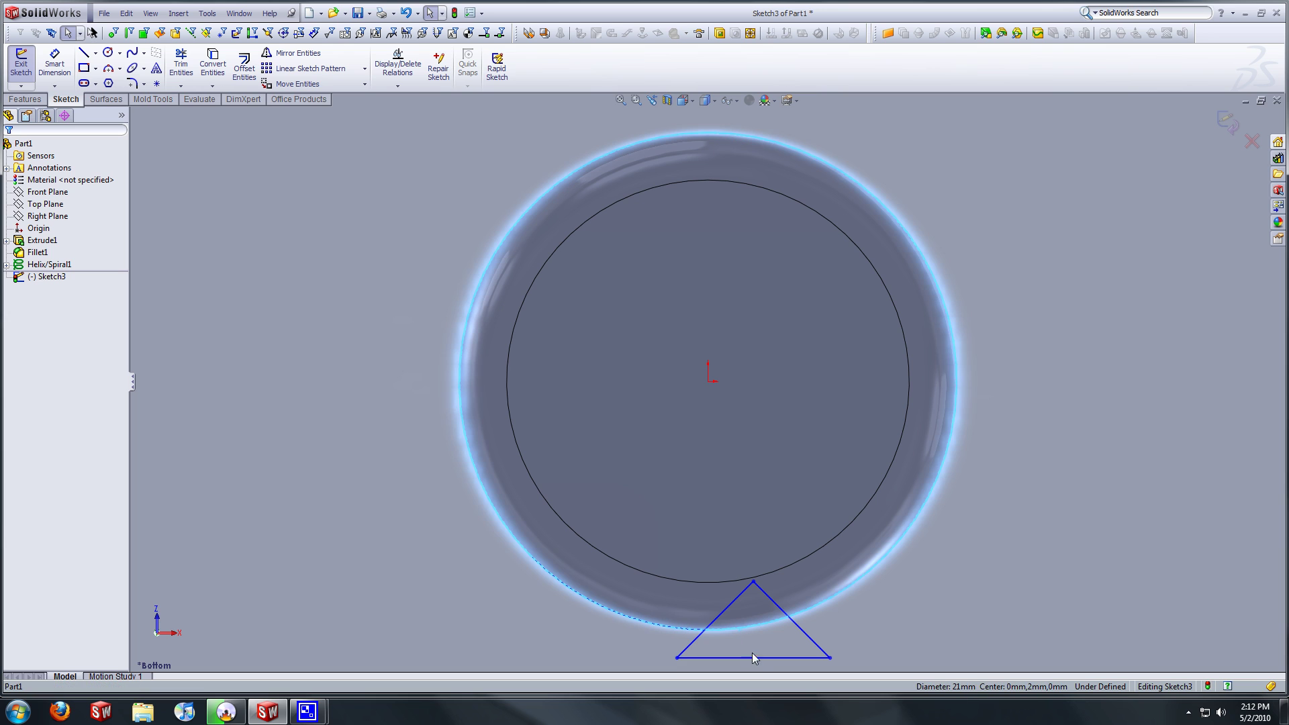
{"action": "right_click", "coordinate": [755, 657]}
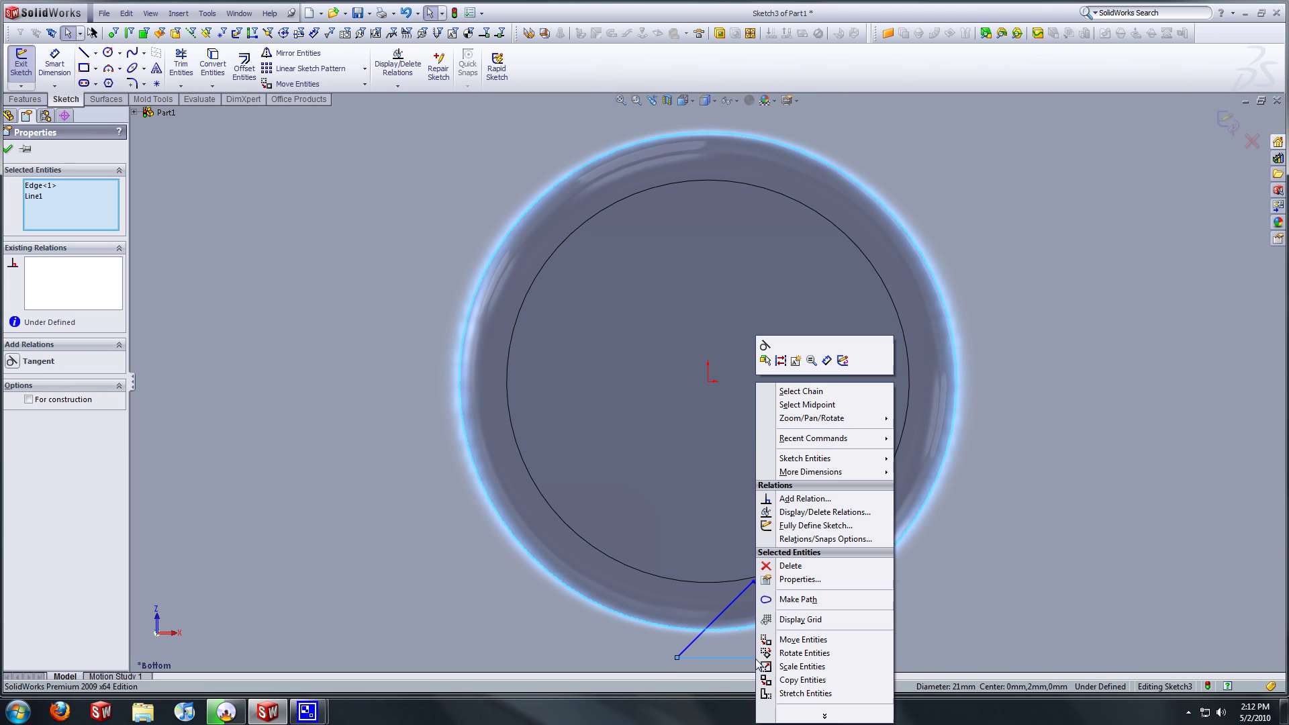
{"action": "left_click", "coordinate": [754, 663]}
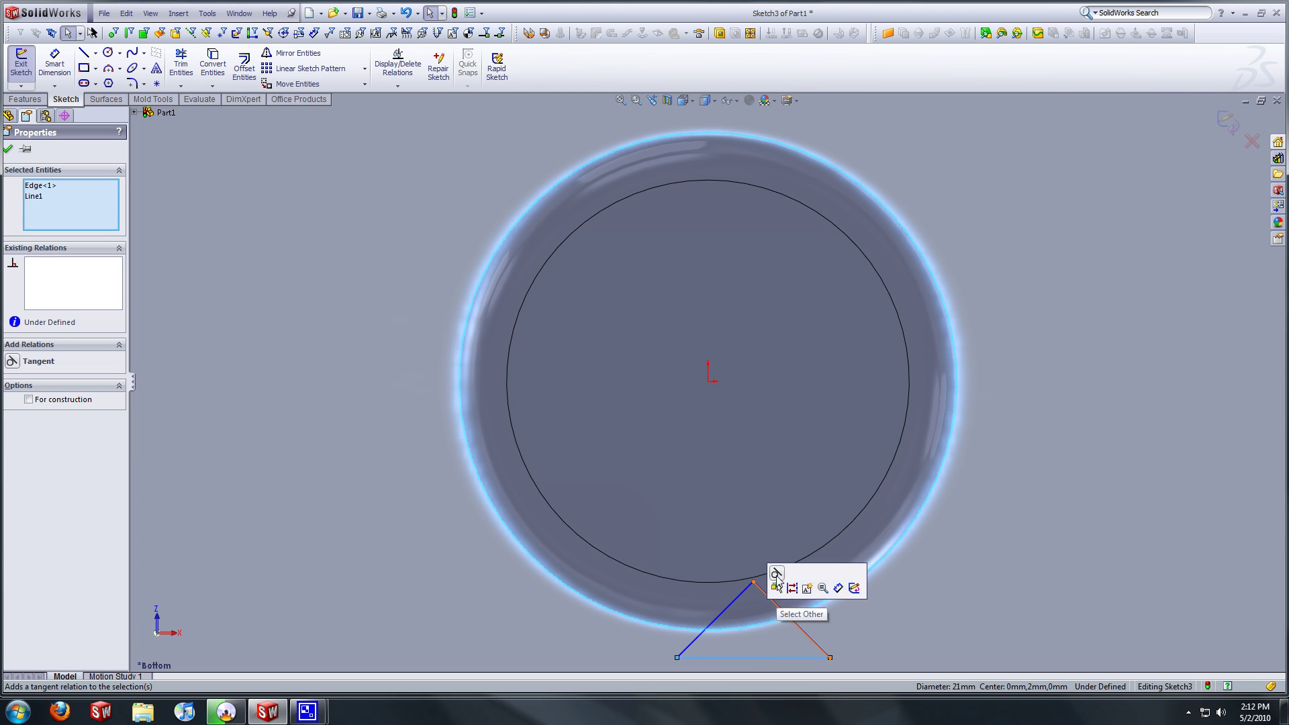
{"action": "left_click", "coordinate": [776, 573]}
Make the base line's midpoint coincident with the knob's outer edge
{"action": "scroll", "coordinate": [750, 631], "scroll_direction": "down", "scroll_amount": 5}
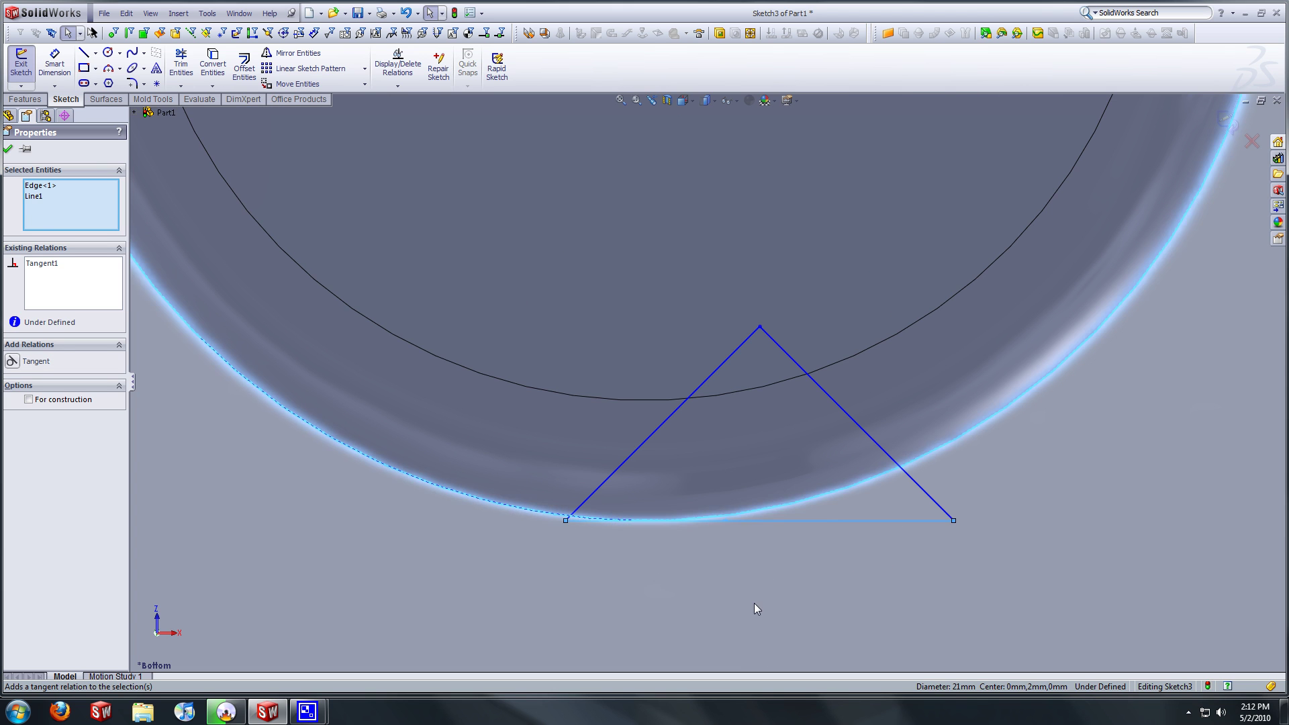
{"action": "left_click", "coordinate": [754, 603]}
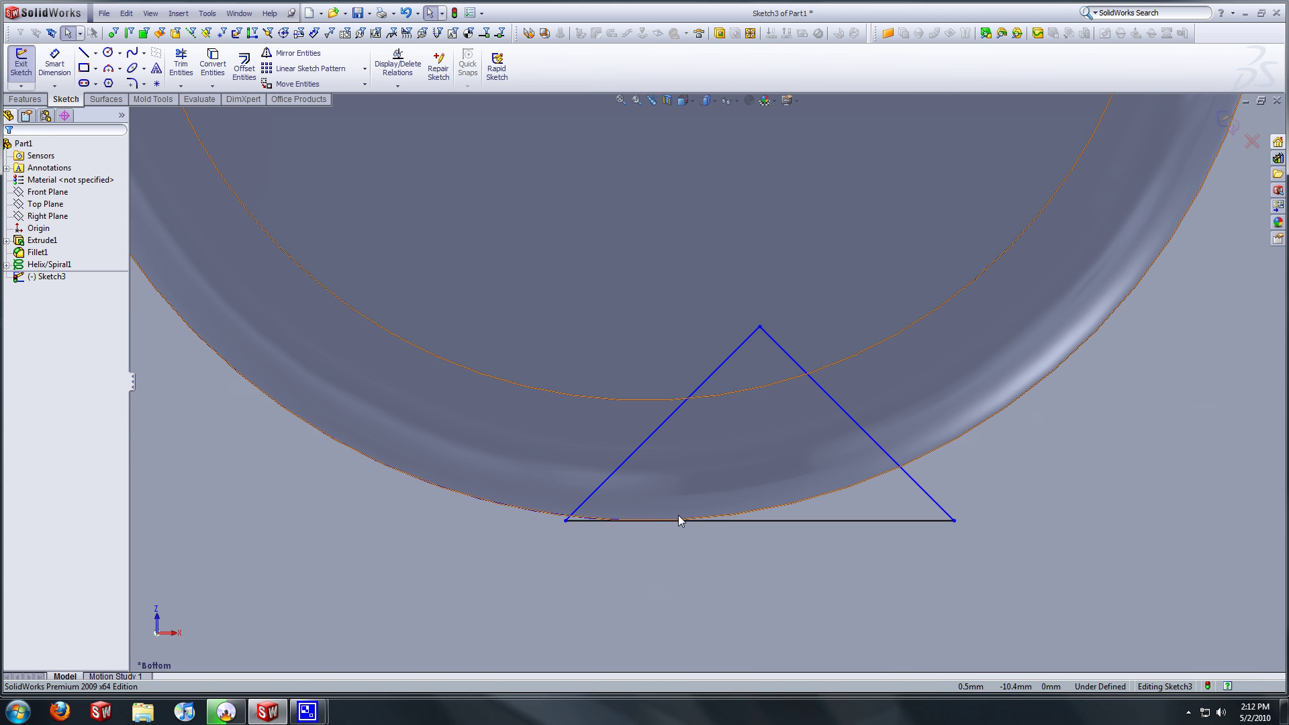
{"action": "left_click", "coordinate": [739, 521]}
{"action": "right_click", "coordinate": [740, 521]}
{"action": "left_click", "coordinate": [813, 392]}
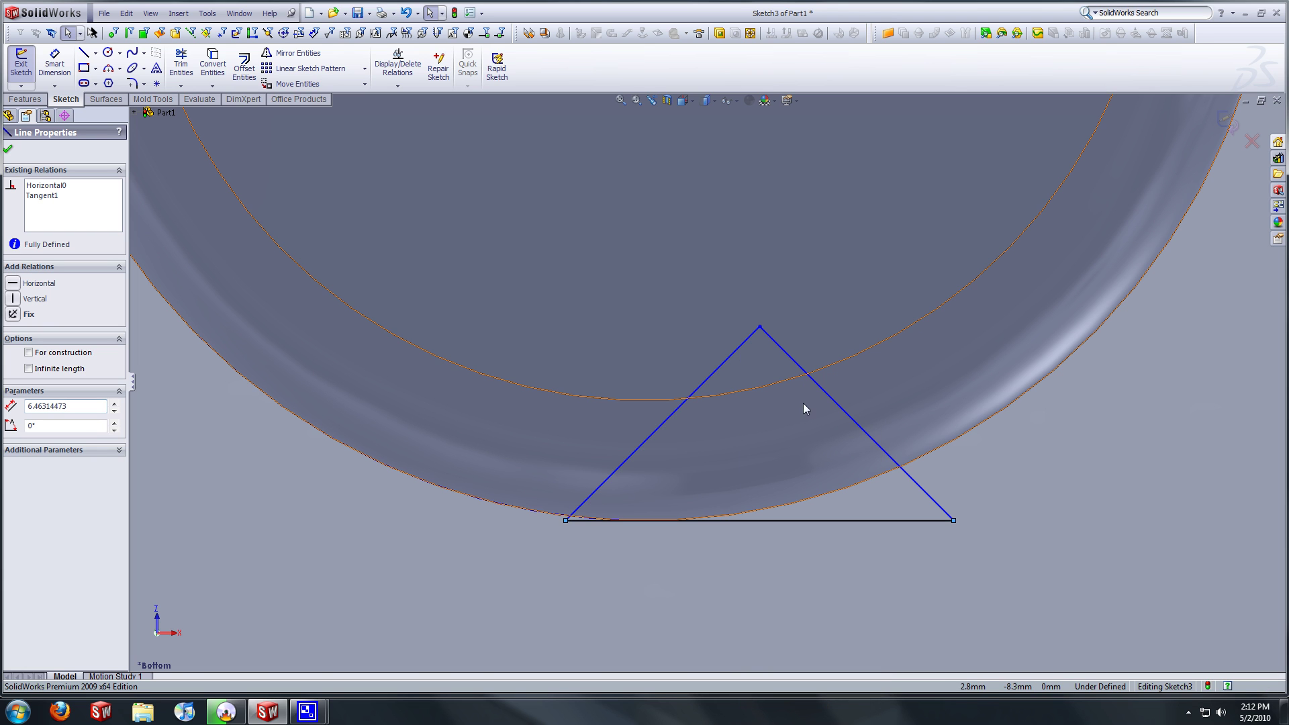
{"action": "left_click", "coordinate": [736, 516], "text": "ctrl"}
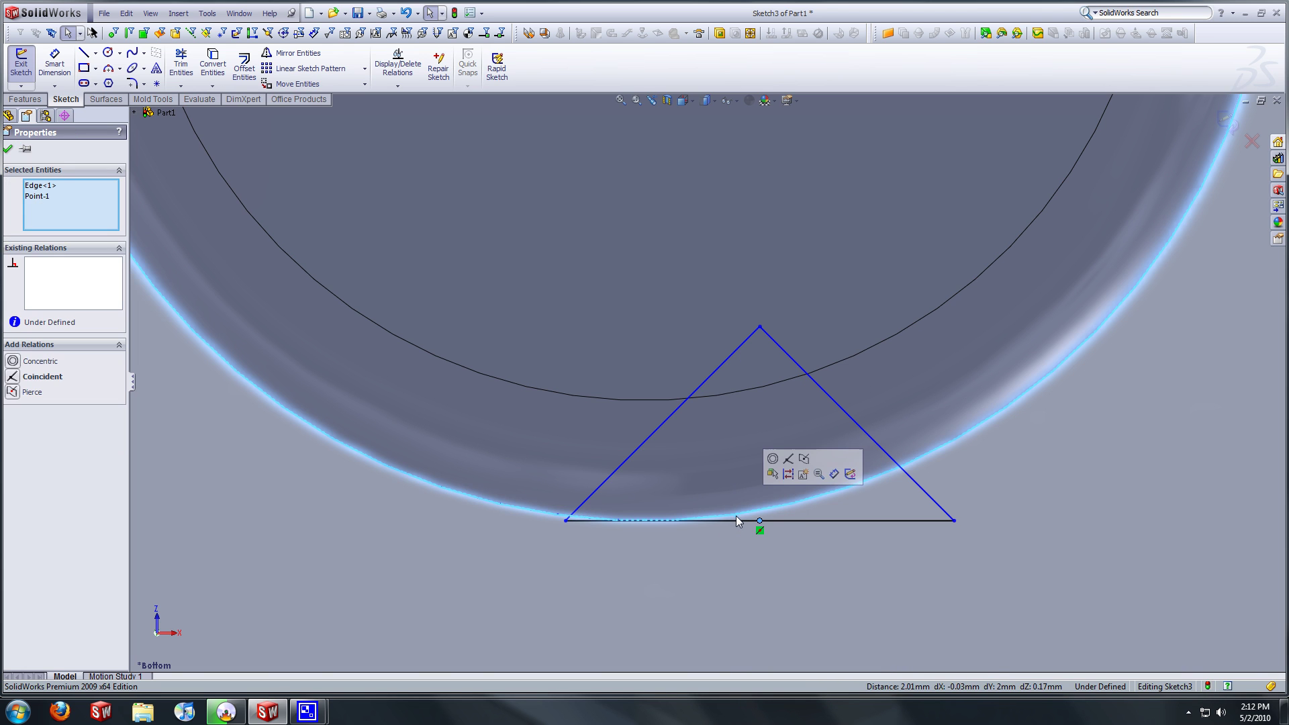
{"action": "left_click", "coordinate": [787, 463]}
Add a Pierce relation between the helix and the base midpoint
{"action": "scroll", "coordinate": [717, 581], "scroll_direction": "up", "scroll_amount": 3}
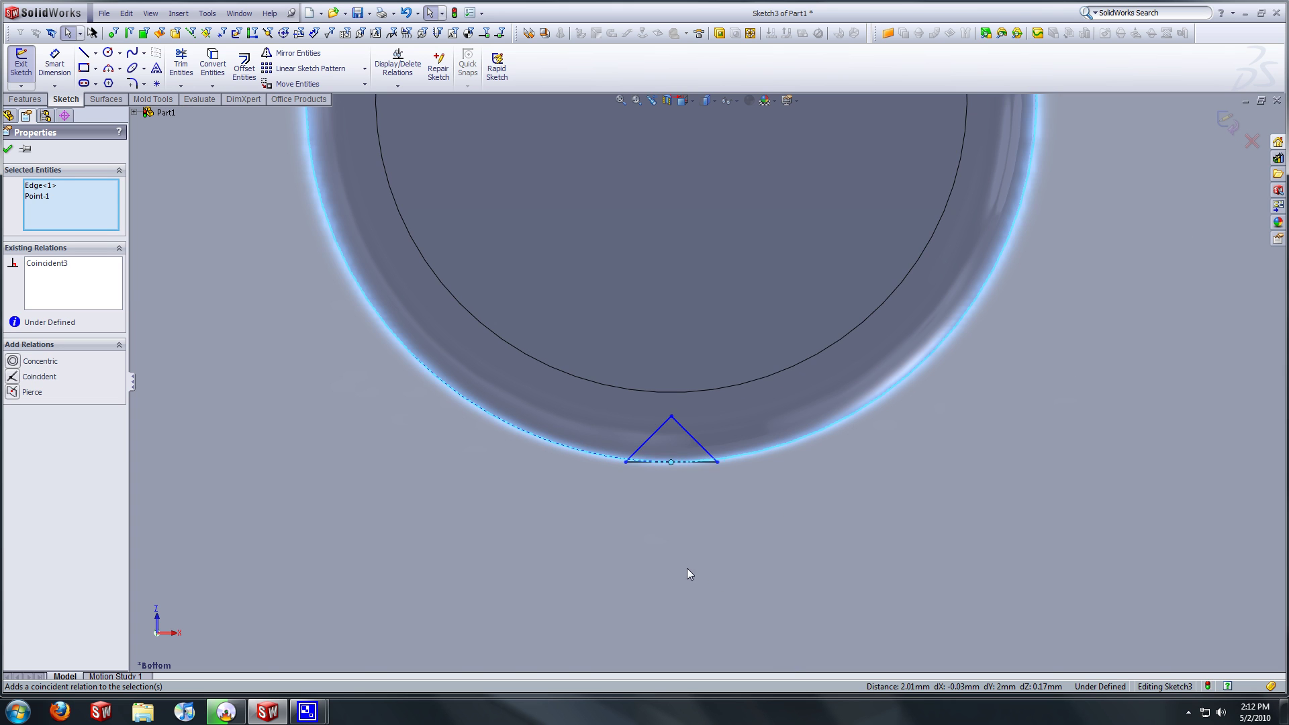
{"action": "mouse_move", "coordinate": [687, 568]}
{"action": "middle_mouse_down"}
{"action": "mouse_move", "coordinate": [686, 505]}
{"action": "mouse_move", "coordinate": [662, 481]}
{"action": "middle_mouse_up"}
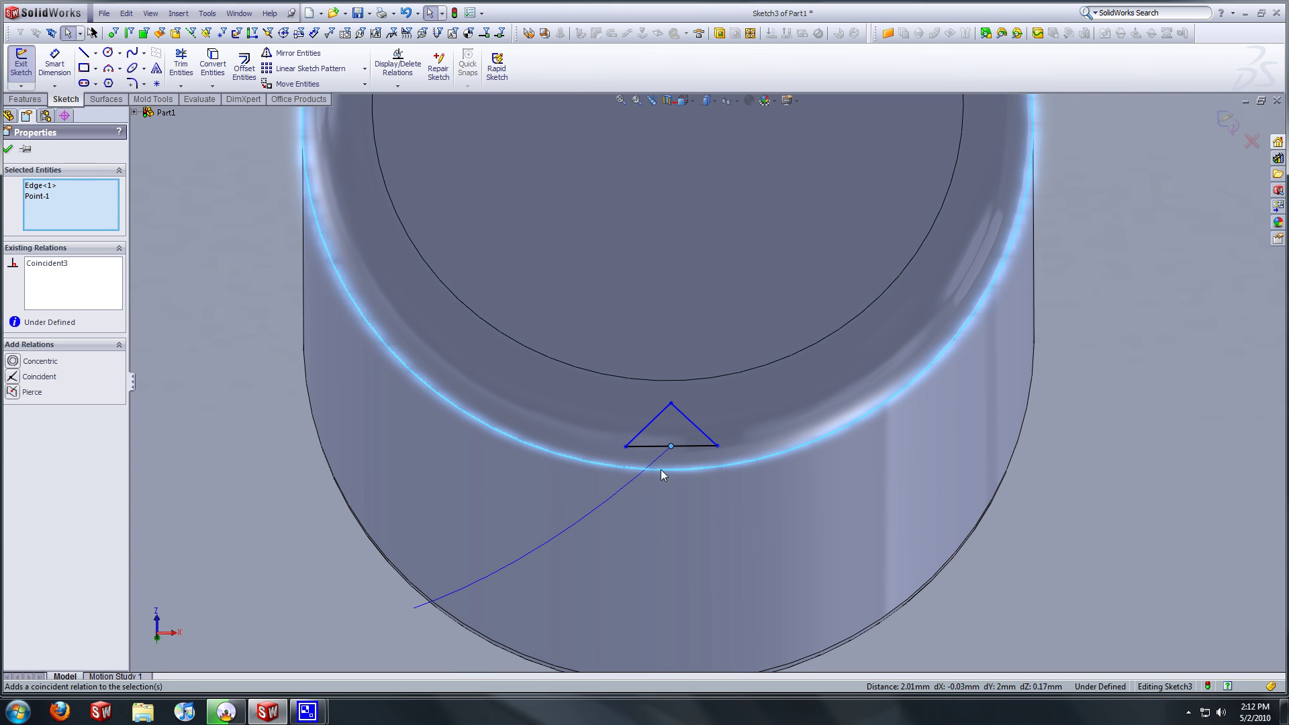
{"action": "left_click", "coordinate": [1163, 542]}
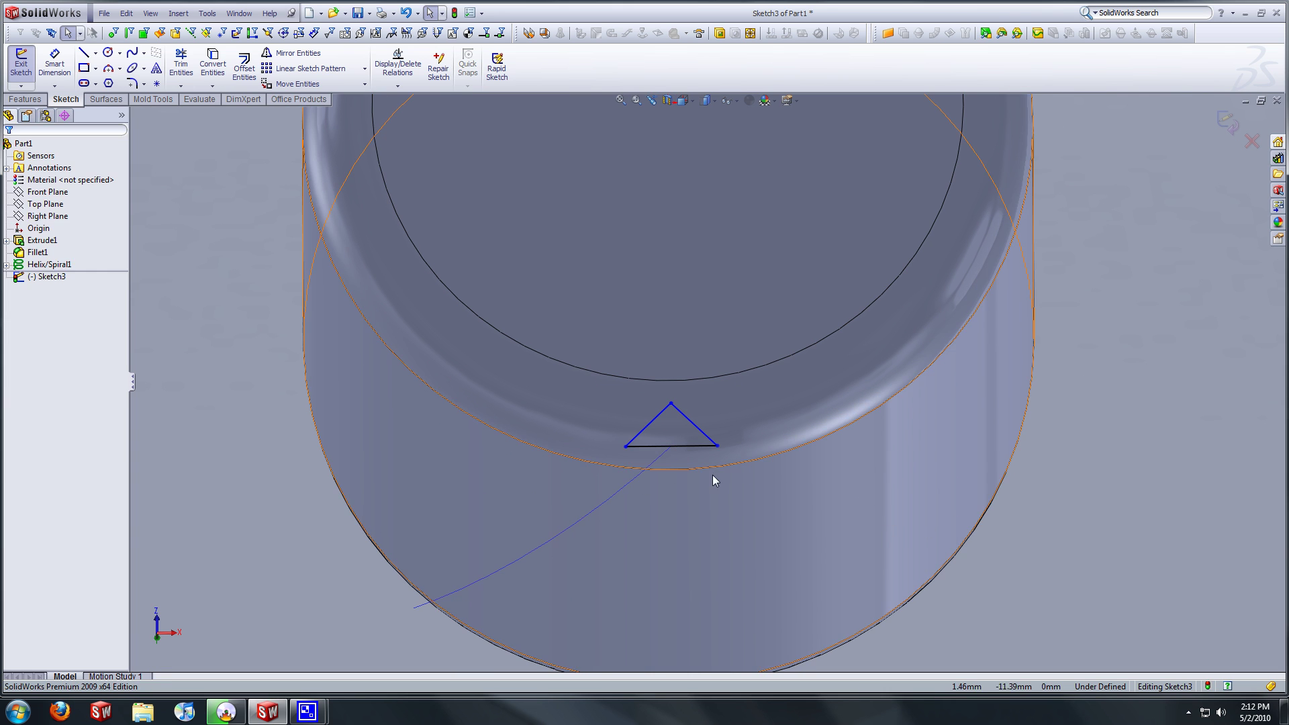
{"action": "left_click", "coordinate": [654, 462]}
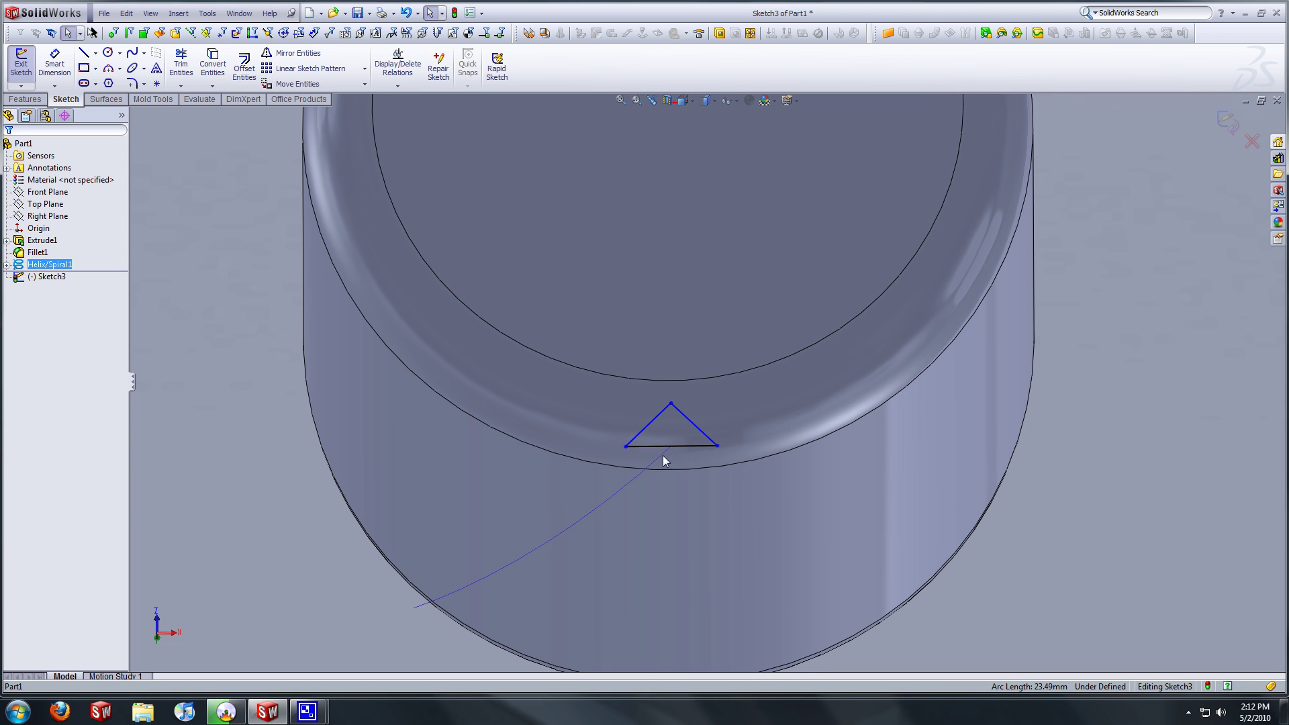
{"action": "right_click", "coordinate": [671, 453]}
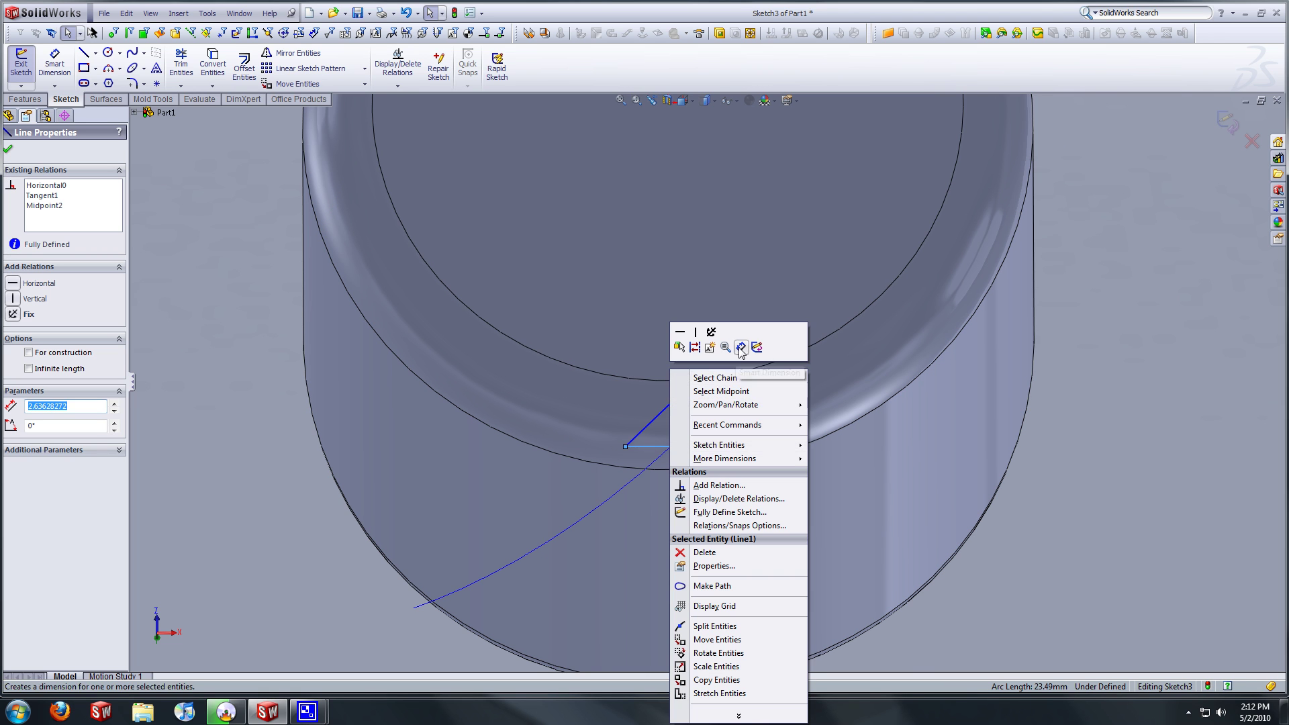
{"action": "key", "text": "Escape"}
{"action": "left_click", "coordinate": [653, 462]}
{"action": "left_click", "coordinate": [652, 462], "text": "ctrl"}
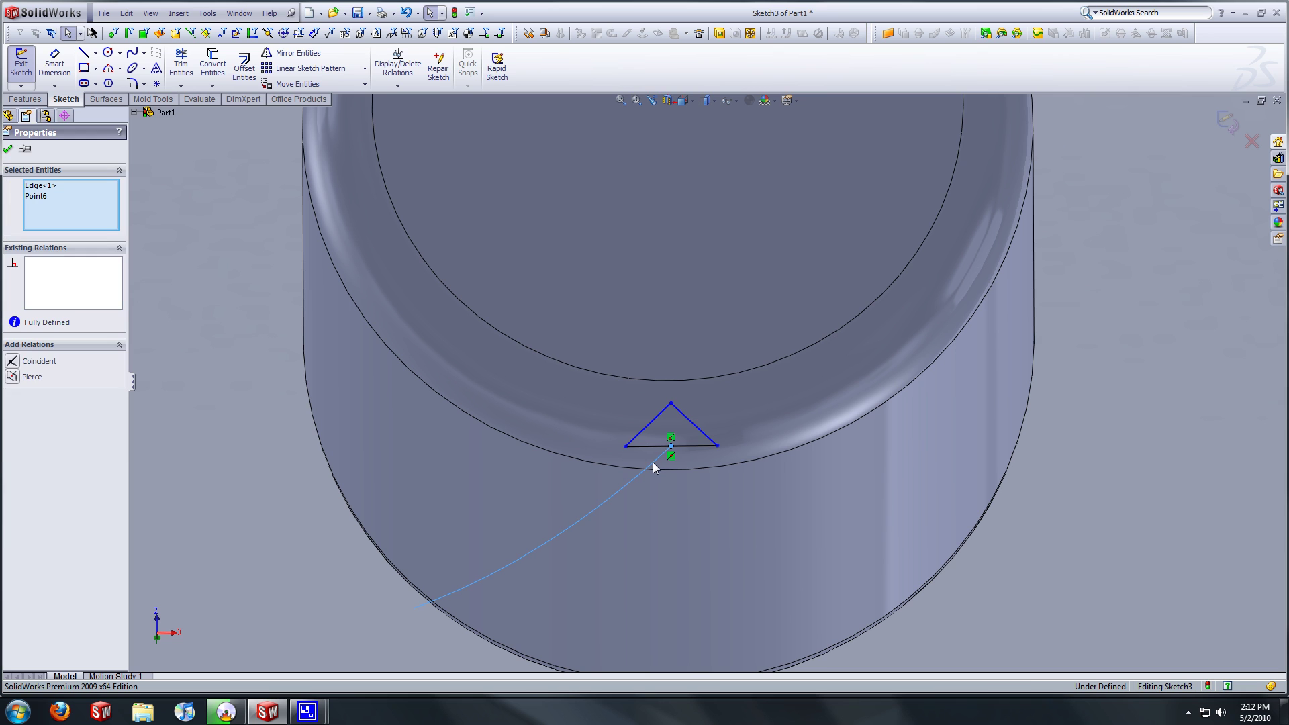
{"action": "left_click", "coordinate": [706, 406]}
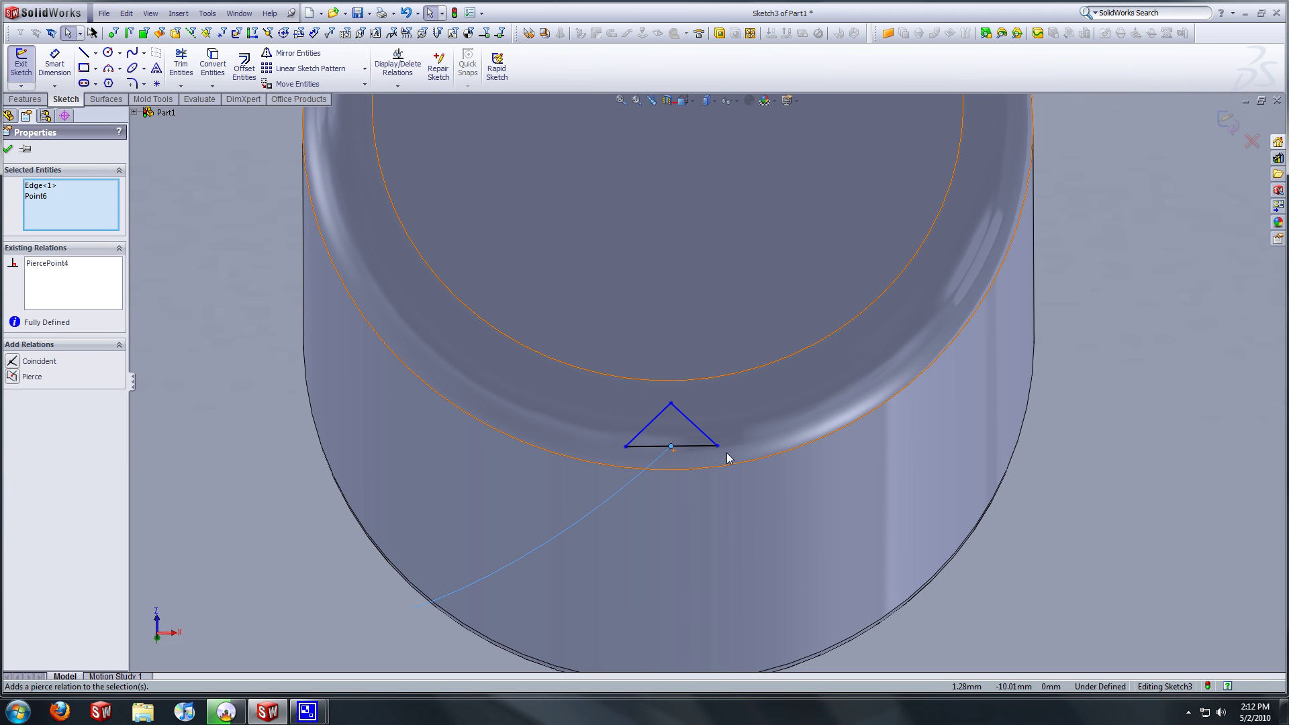
{"action": "left_click", "coordinate": [1087, 500]}
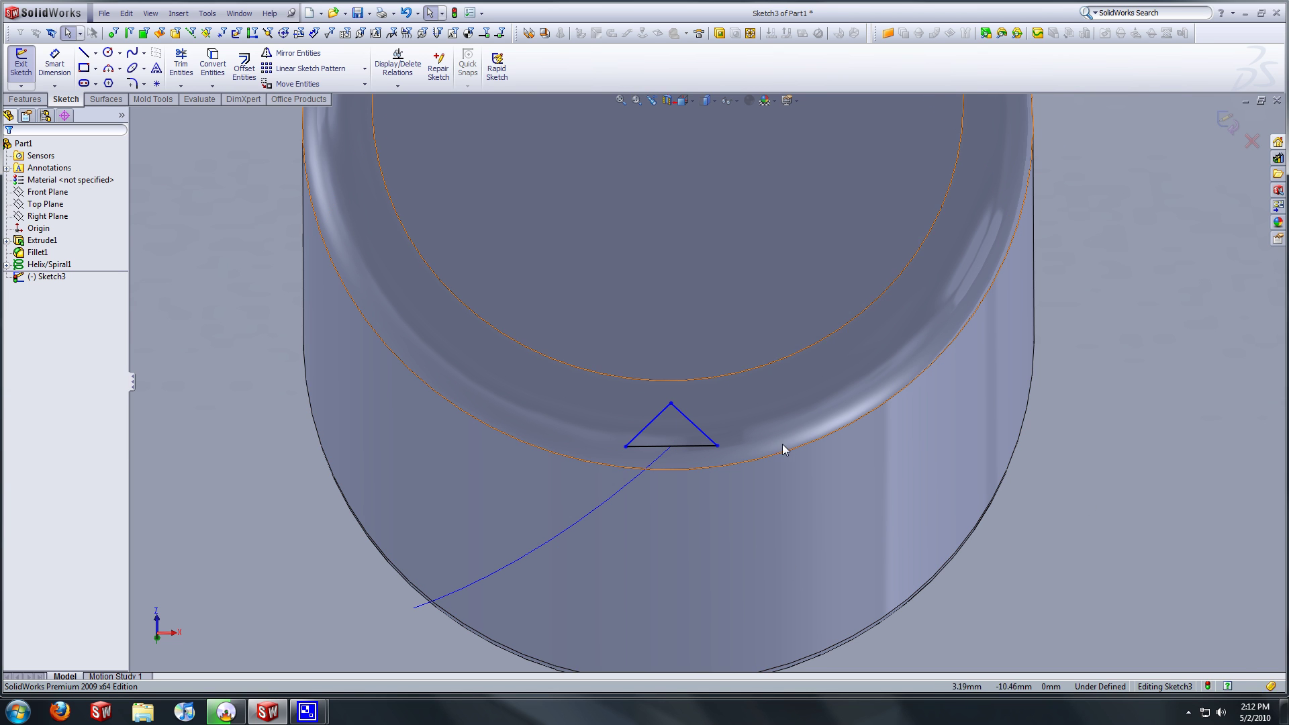
Dimension the triangle's right side to 1 mm
{"action": "right_click", "coordinate": [1104, 322]}
{"action": "left_click", "coordinate": [1130, 345]}
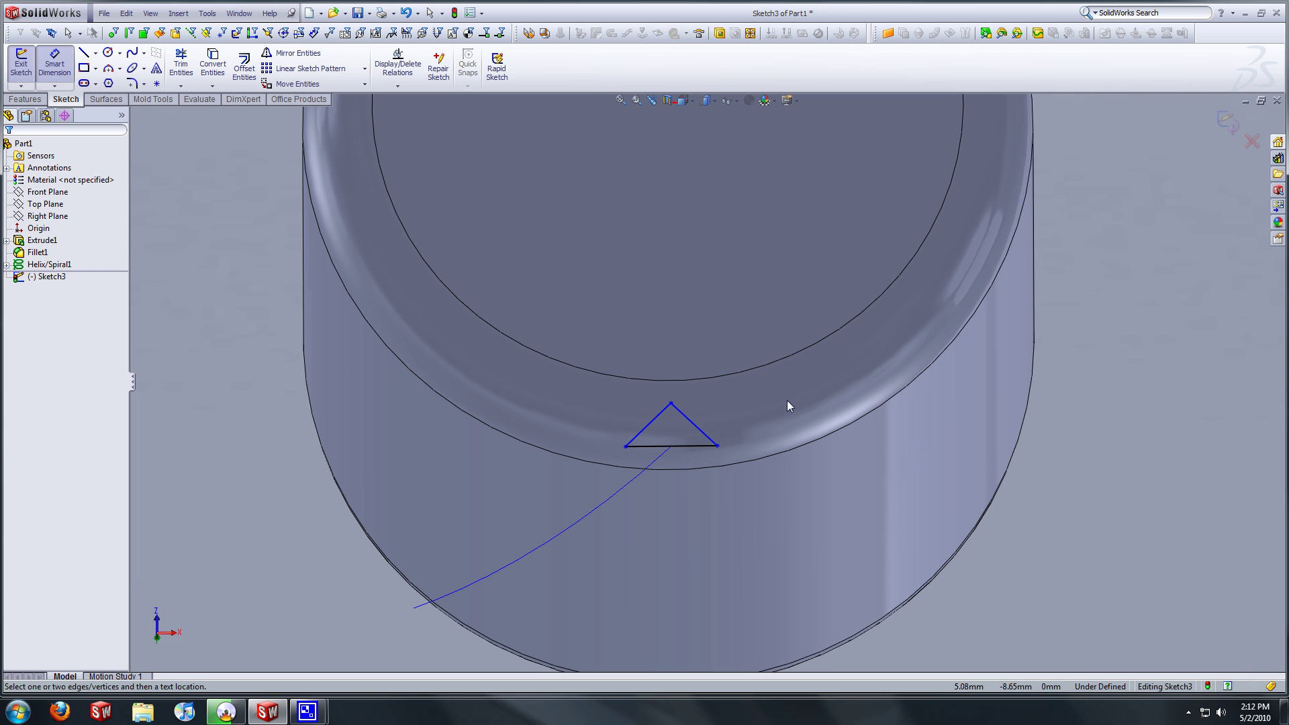
{"action": "left_click", "coordinate": [698, 431]}
{"action": "left_click", "coordinate": [729, 399]}
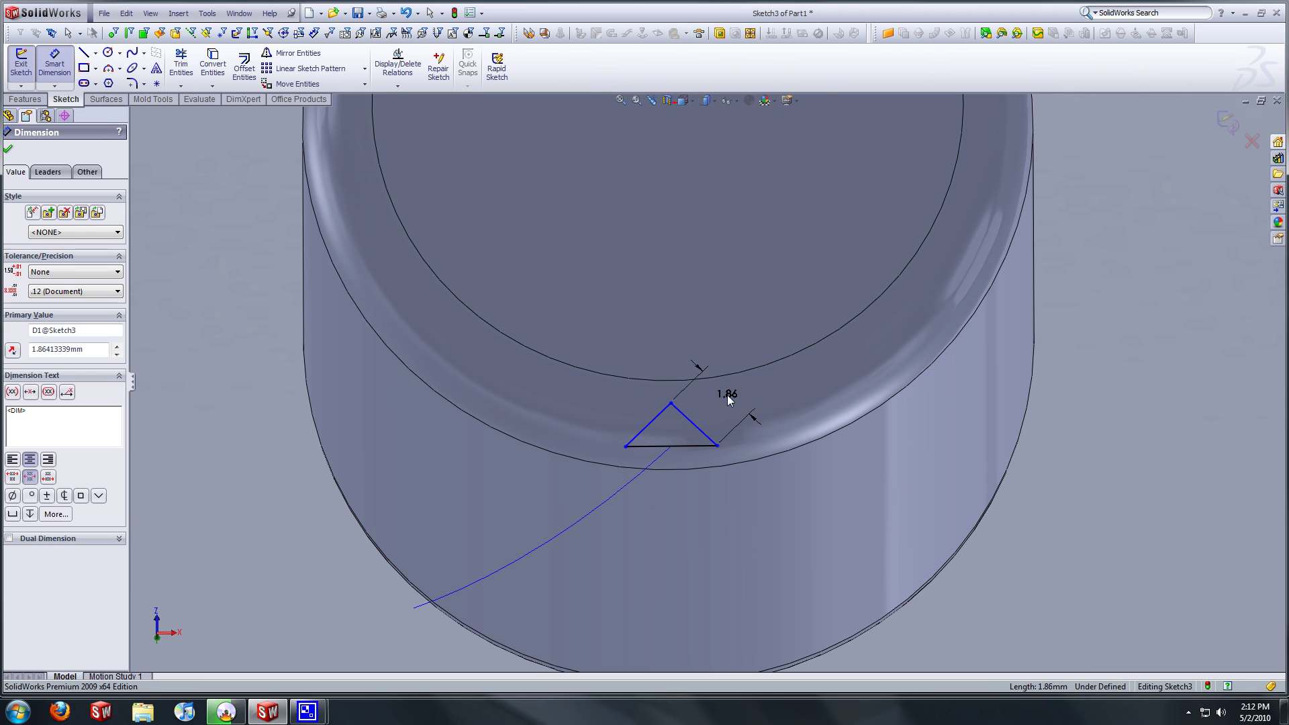
{"action": "type", "text": "1.86413339mm"}
{"action": "key", "text": "Return"}
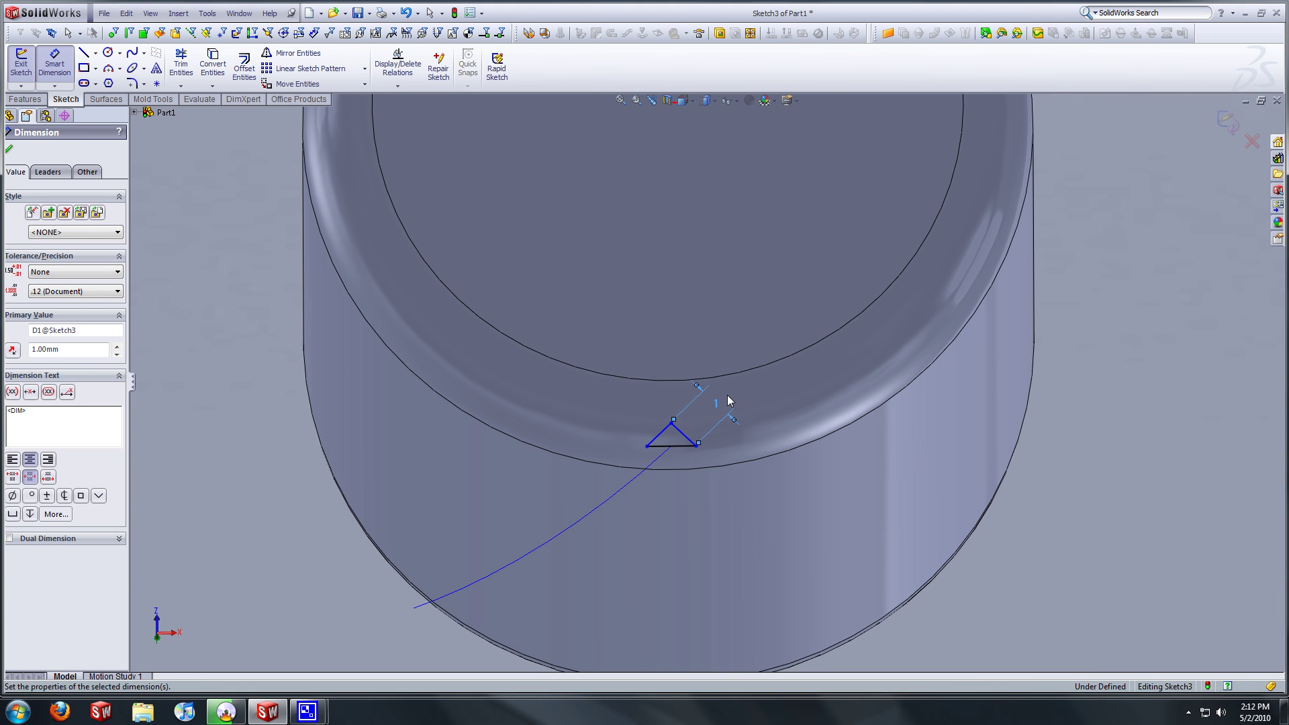
{"action": "left_click", "coordinate": [1094, 473]}
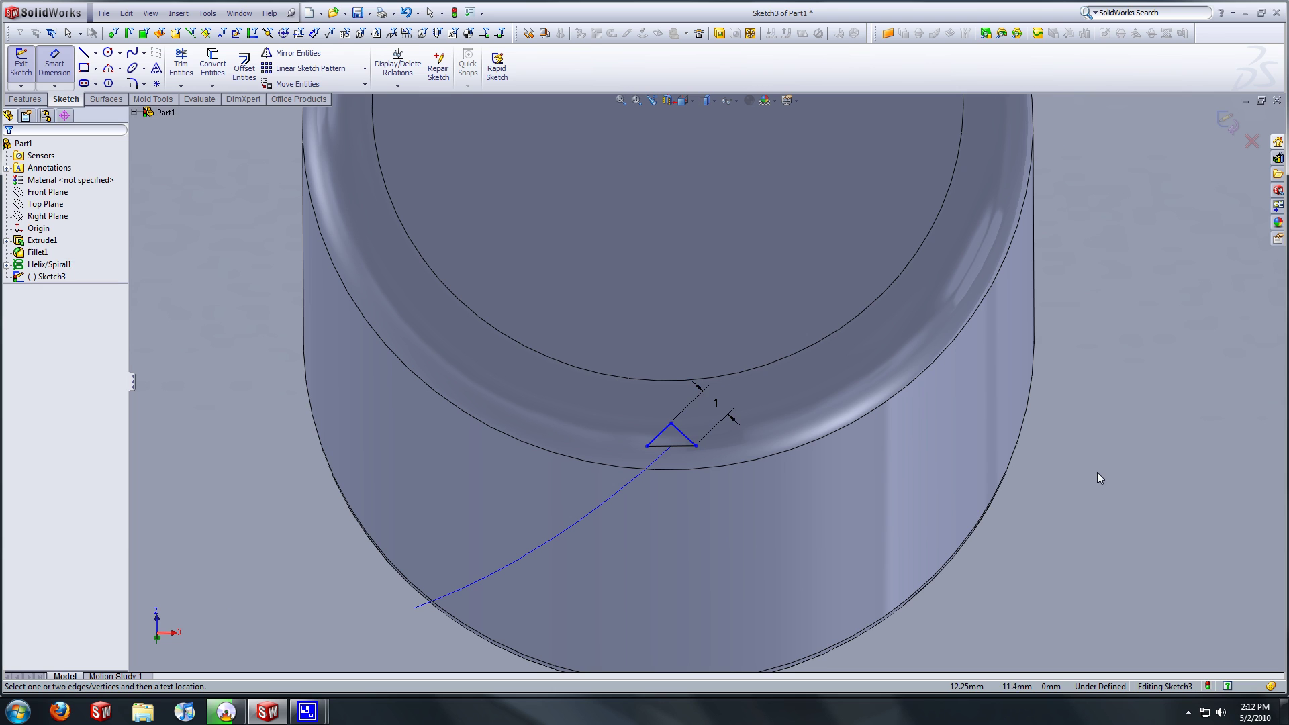
Add a Vertical relation between the triangle's apex and the origin
{"action": "key", "text": "z"}
{"action": "right_click", "coordinate": [1037, 394]}
{"action": "left_click", "coordinate": [1071, 401]}
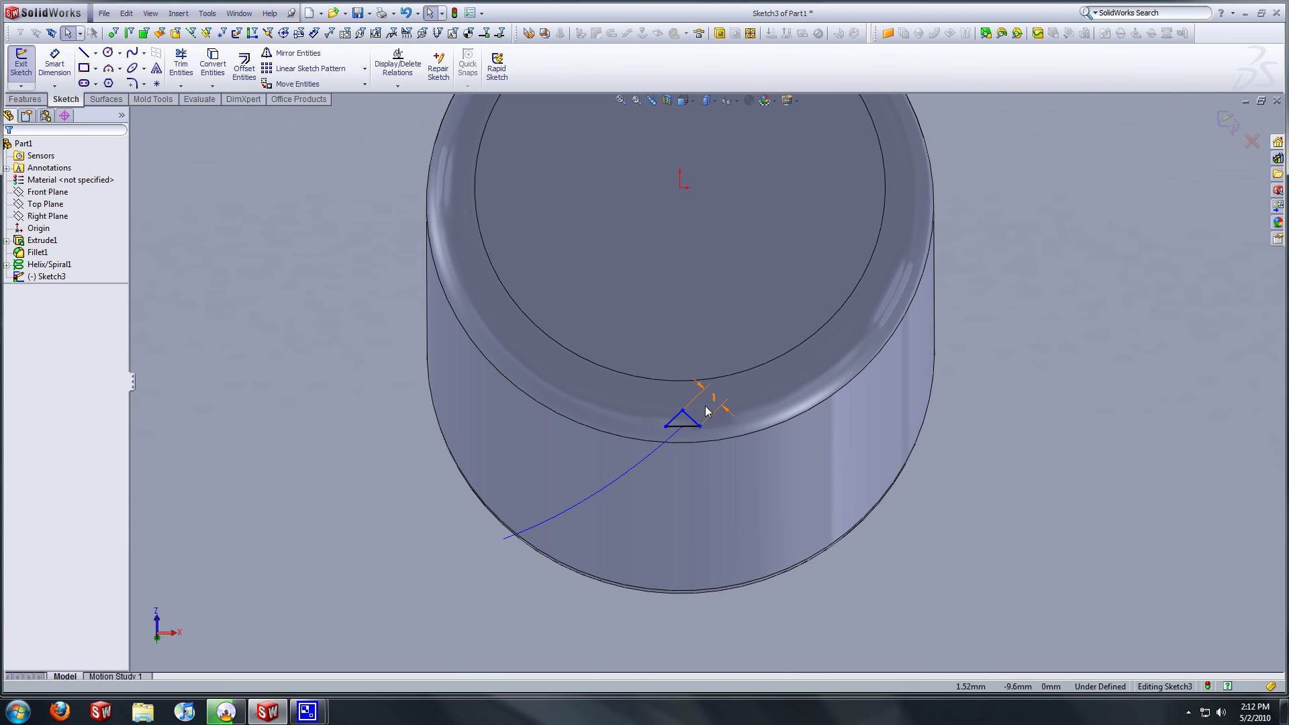
{"action": "left_click", "coordinate": [682, 410]}
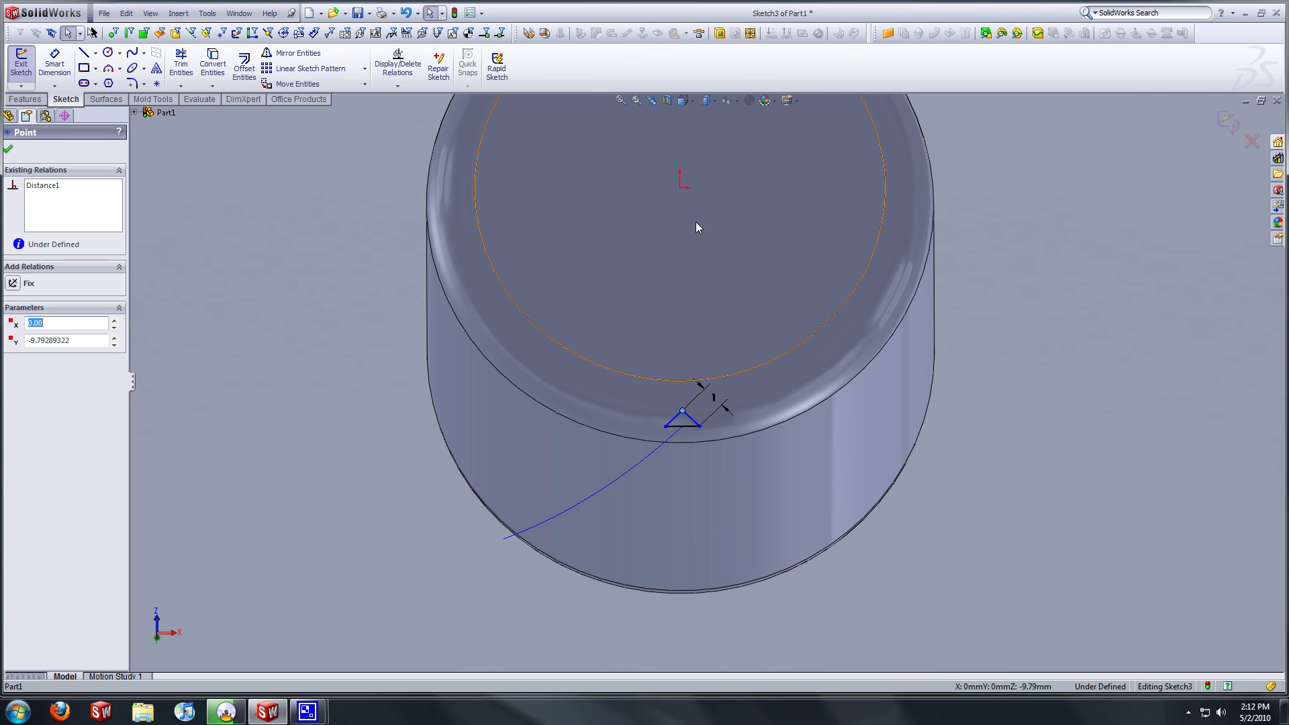
{"action": "left_click", "coordinate": [680, 187], "text": "ctrl"}
{"action": "left_click", "coordinate": [736, 139]}
{"action": "left_click", "coordinate": [1061, 397]}
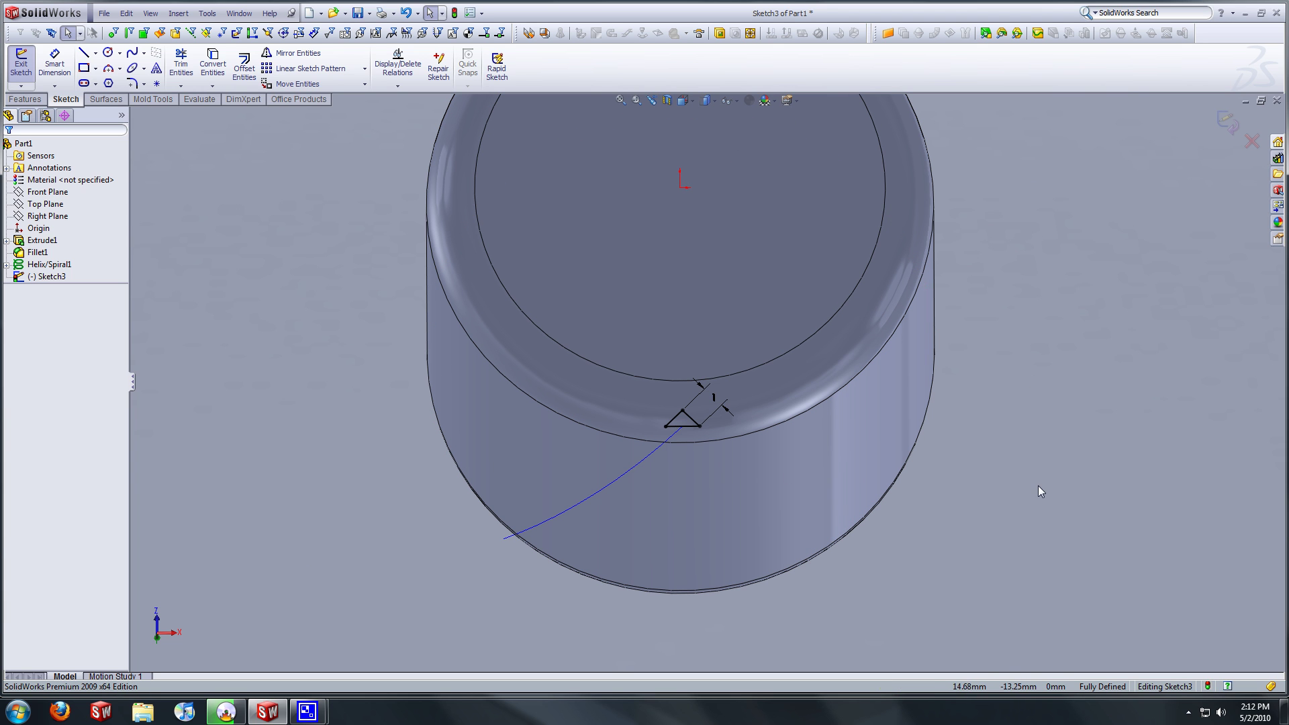
{"action": "left_click", "coordinate": [20, 63]}
{"action": "left_click", "coordinate": [25, 99]}
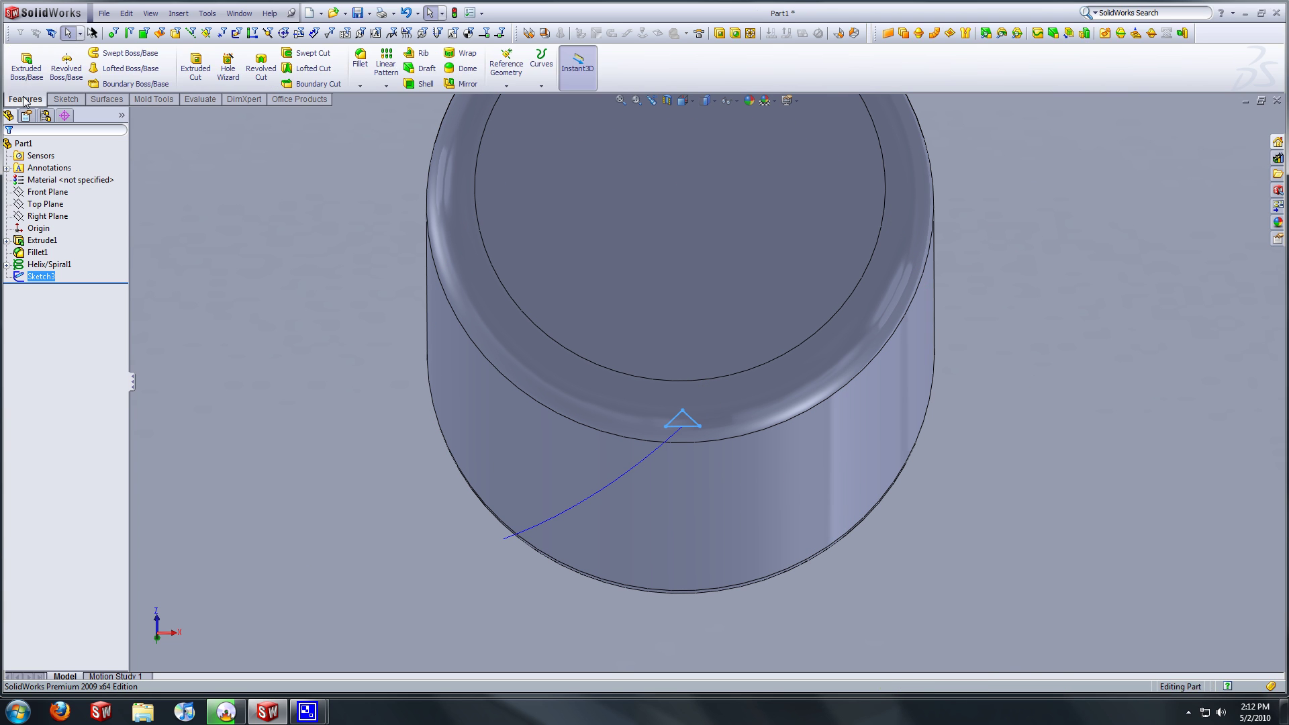
{"action": "left_click", "coordinate": [65, 99]}
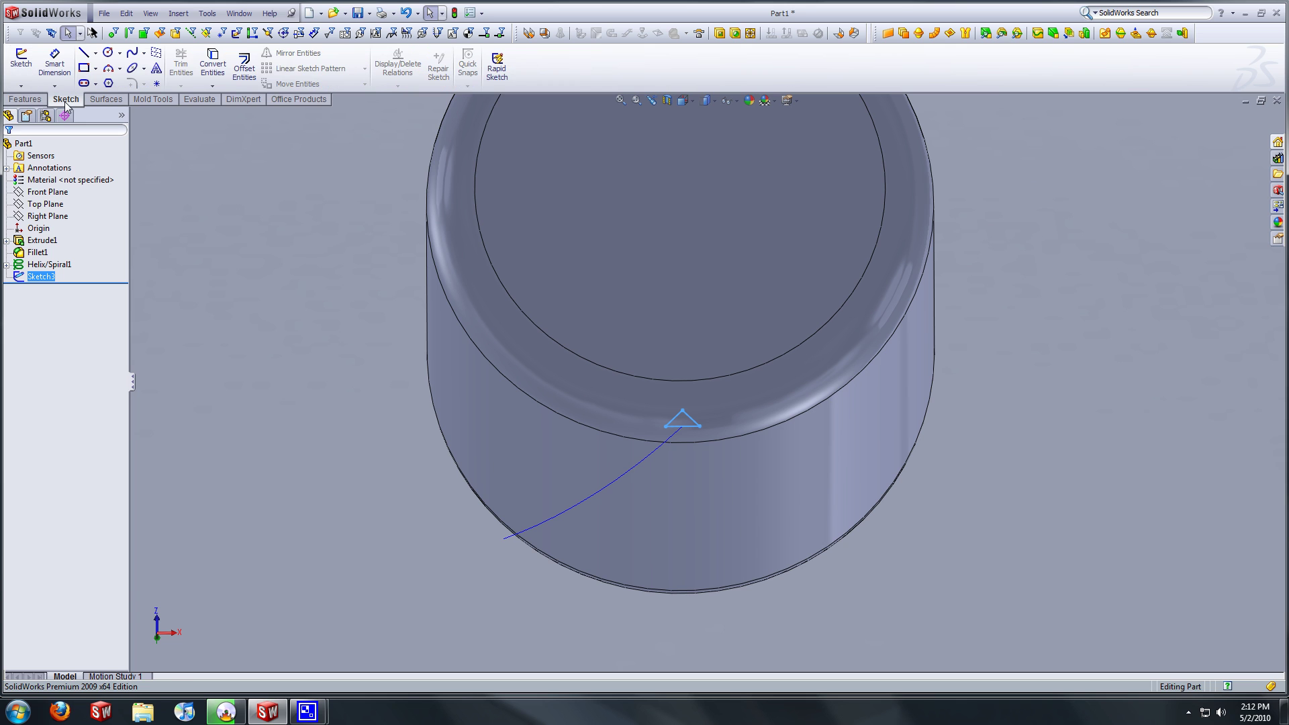
{"action": "right_click", "coordinate": [678, 427]}
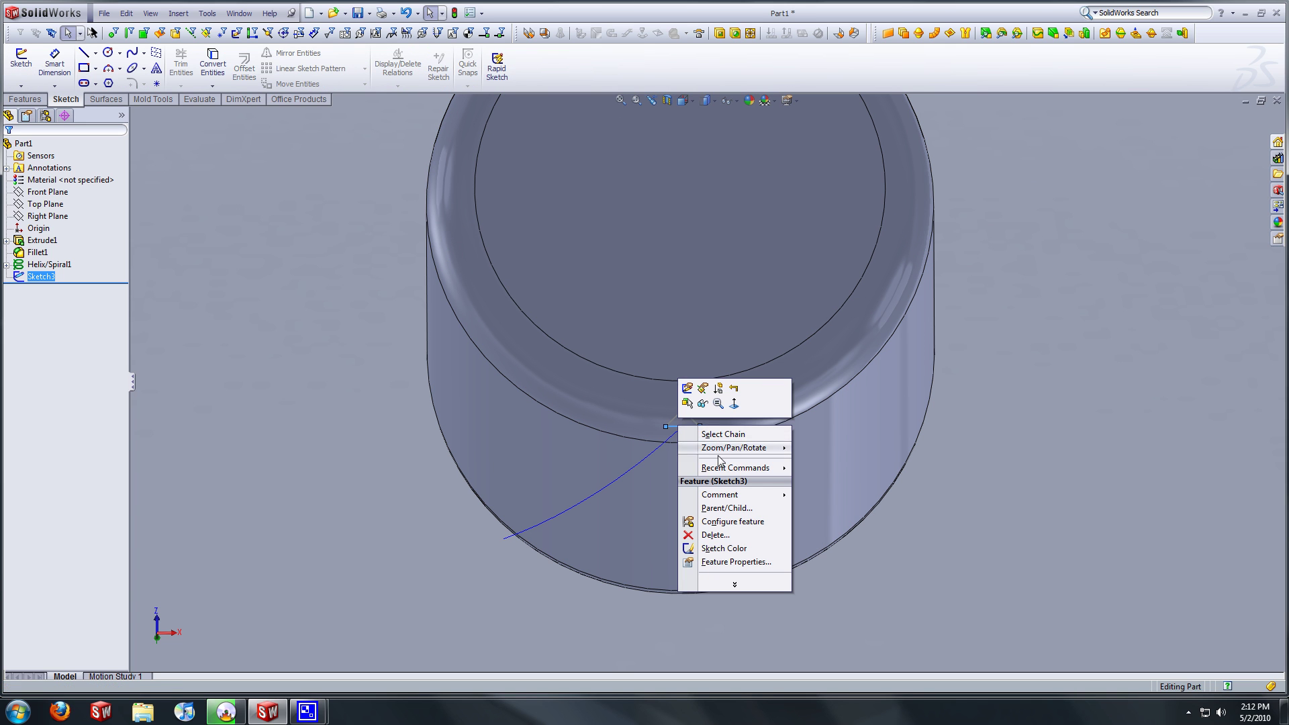
{"action": "left_click", "coordinate": [687, 390]}
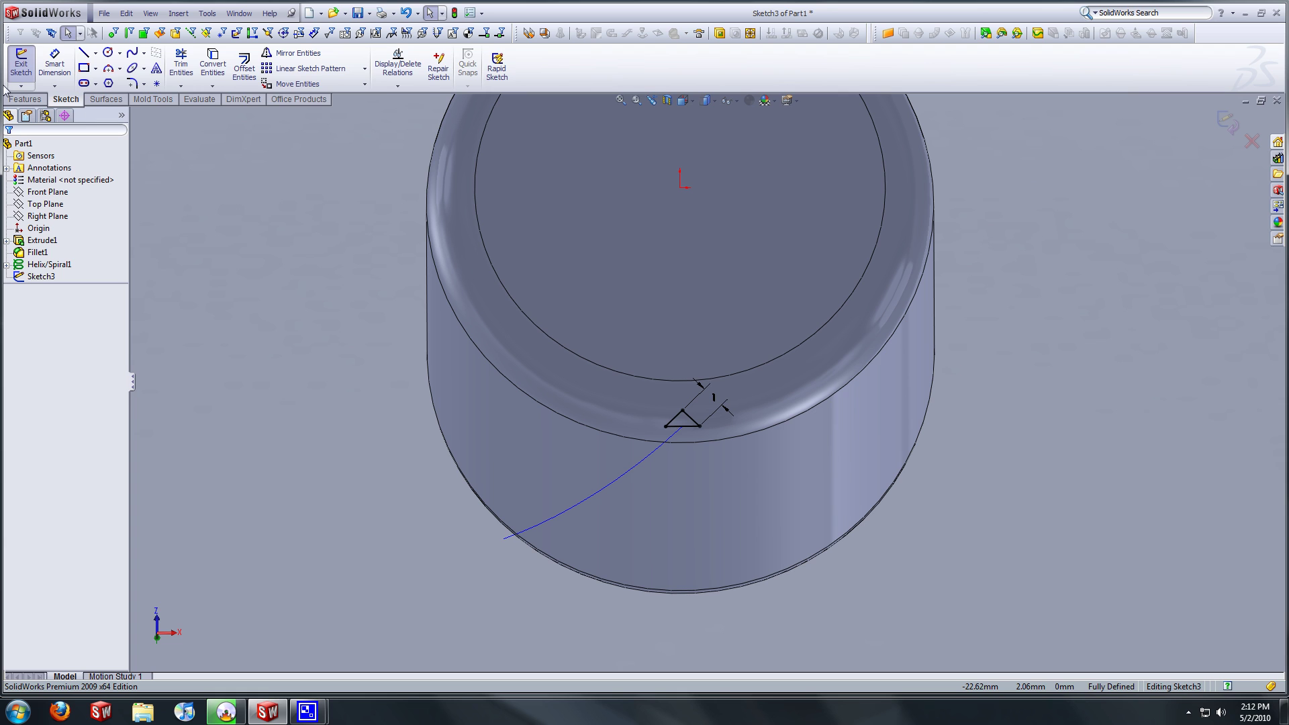
{"action": "left_click", "coordinate": [24, 99]}
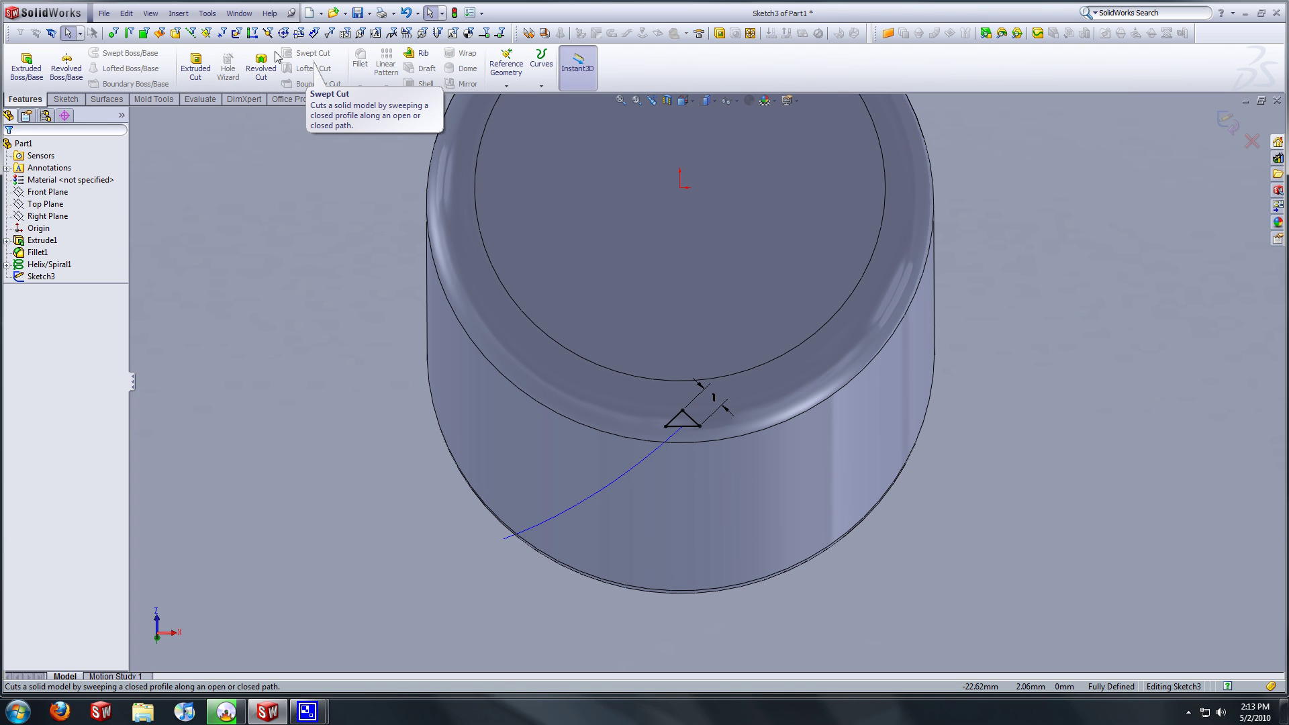
{"action": "left_click", "coordinate": [66, 100]}
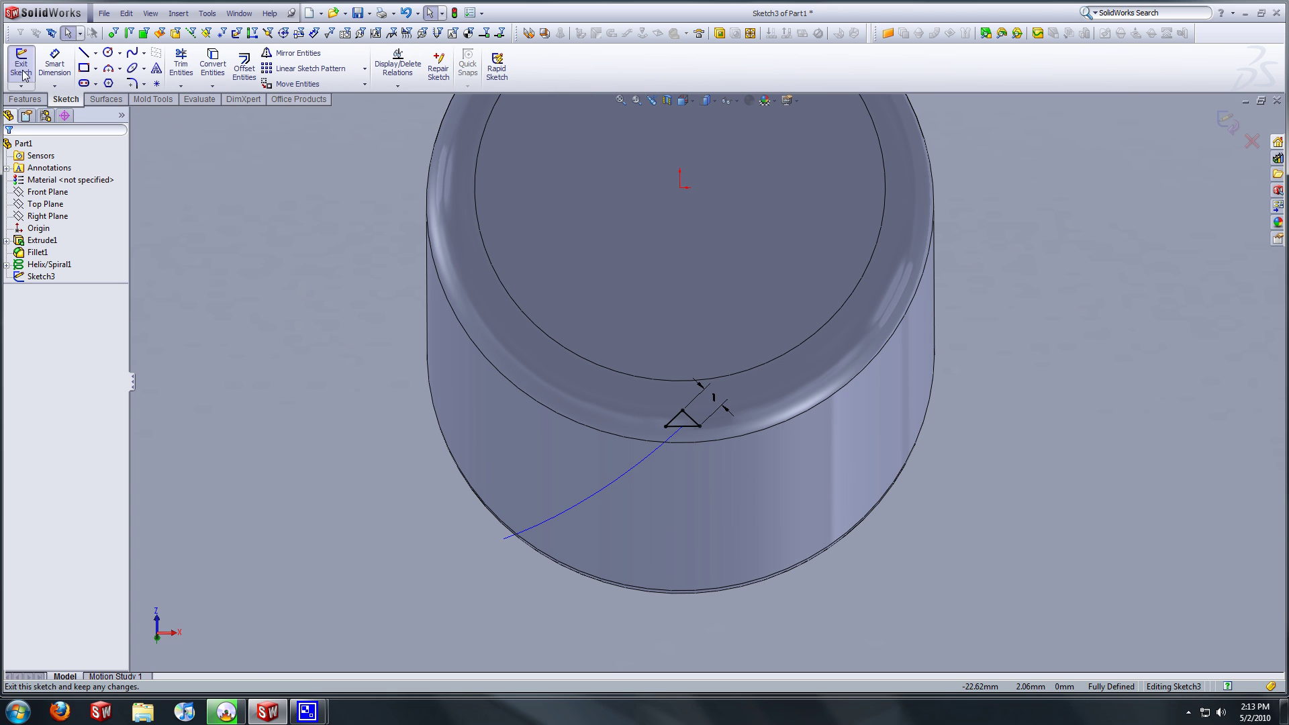
{"action": "left_click", "coordinate": [23, 68]}
{"action": "left_click", "coordinate": [29, 101]}
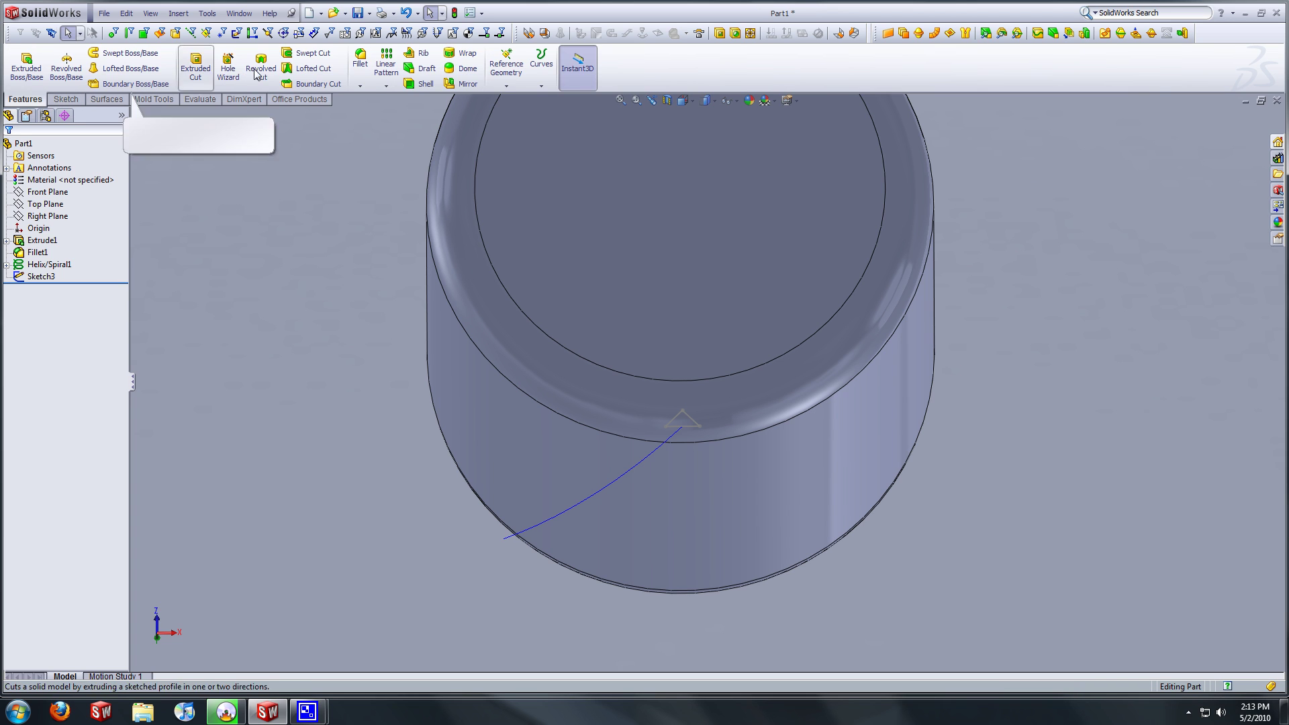
Sweep-cut the triangle profile Sketch3 along Helix/Spiral1 to create Cut-Sweep1
{"action": "left_click", "coordinate": [308, 55]}
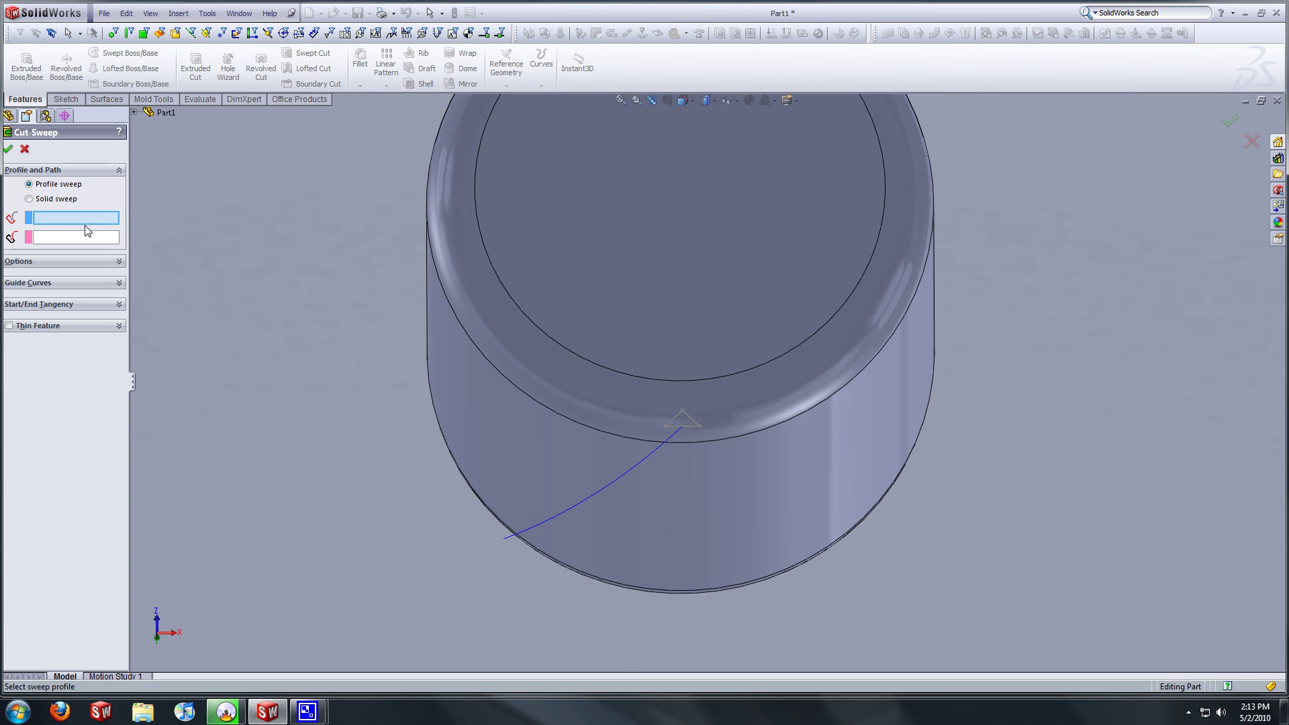
{"action": "left_click", "coordinate": [691, 433]}
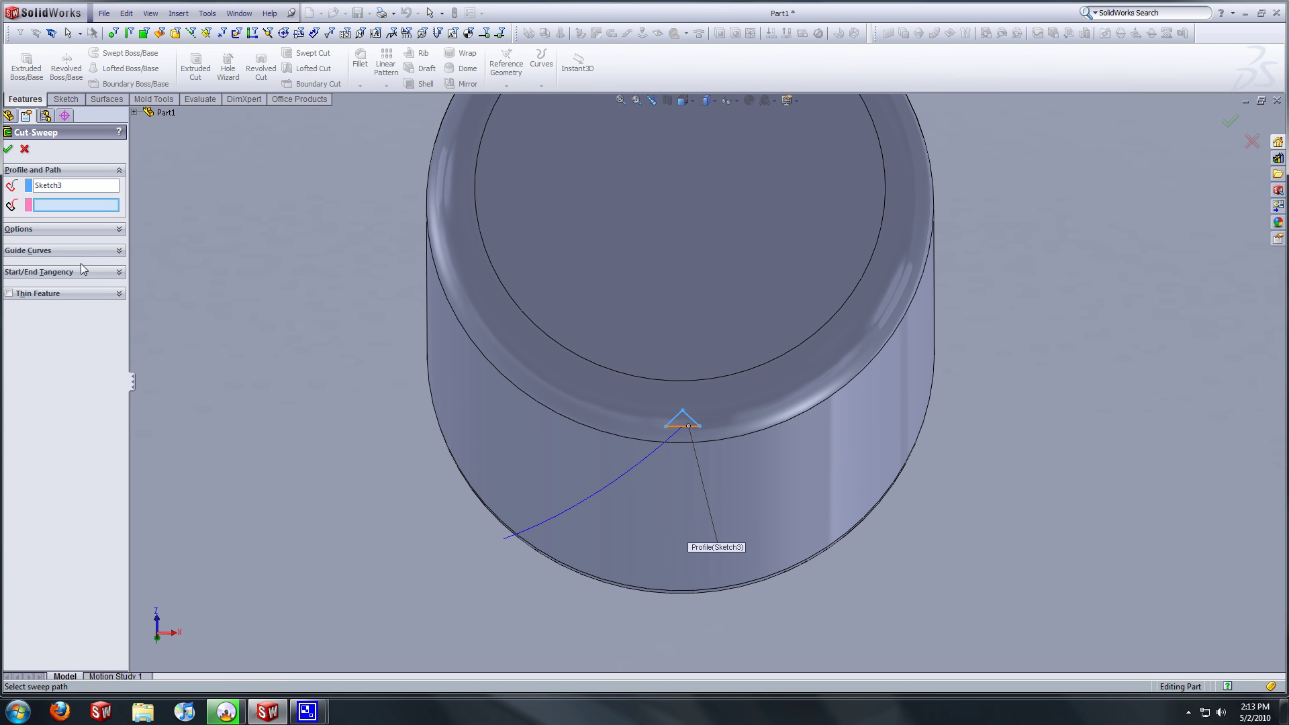
{"action": "left_click", "coordinate": [614, 481]}
{"action": "middle_click_drag", "start_coordinate": [614, 480], "coordinate": [703, 352]}
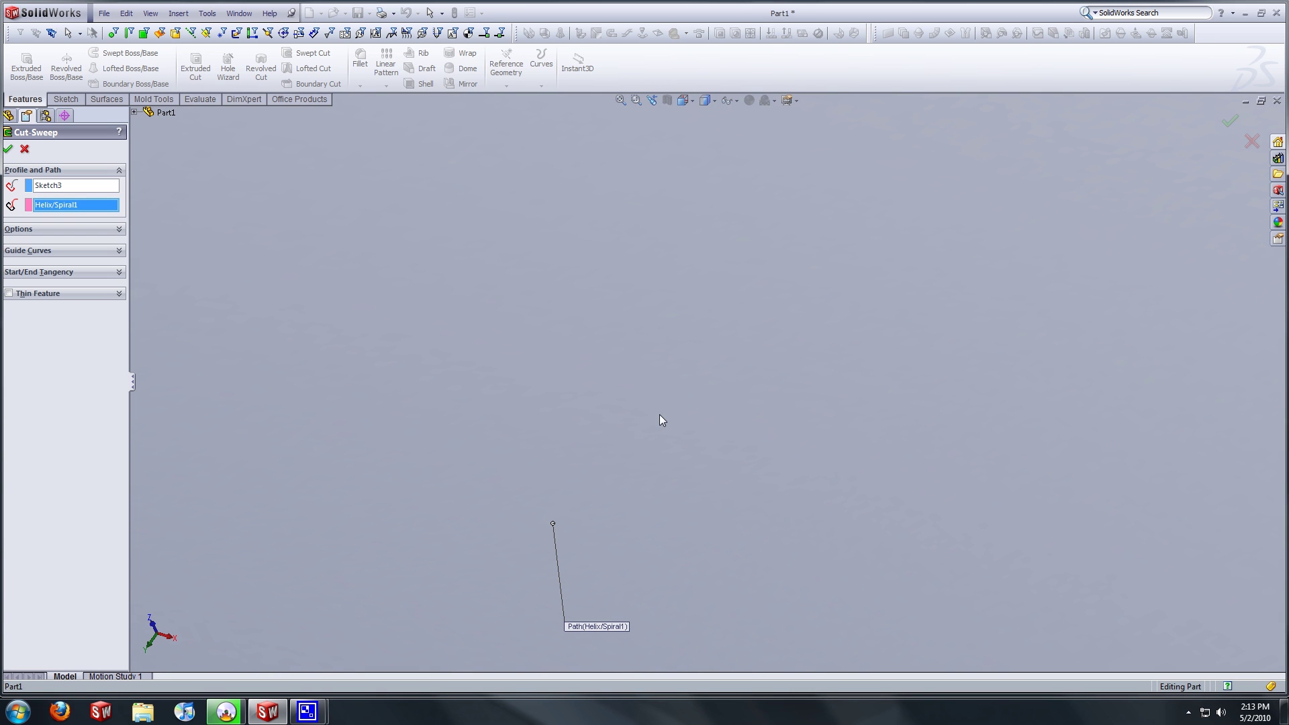
{"action": "key", "text": "ctrl+7"}
{"action": "middle_click_drag", "start_coordinate": [847, 410], "coordinate": [647, 549]}
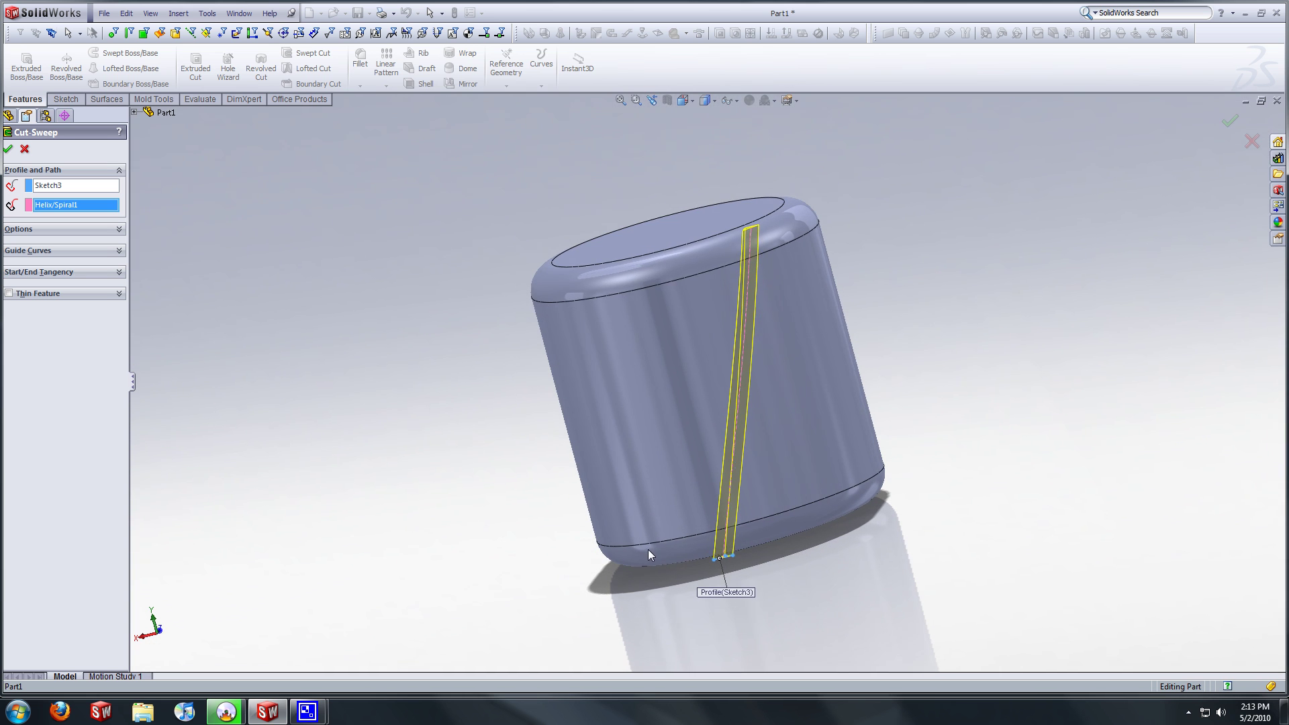
{"action": "left_click", "coordinate": [8, 148]}
{"action": "middle_click_drag", "start_coordinate": [304, 341], "coordinate": [305, 417]}
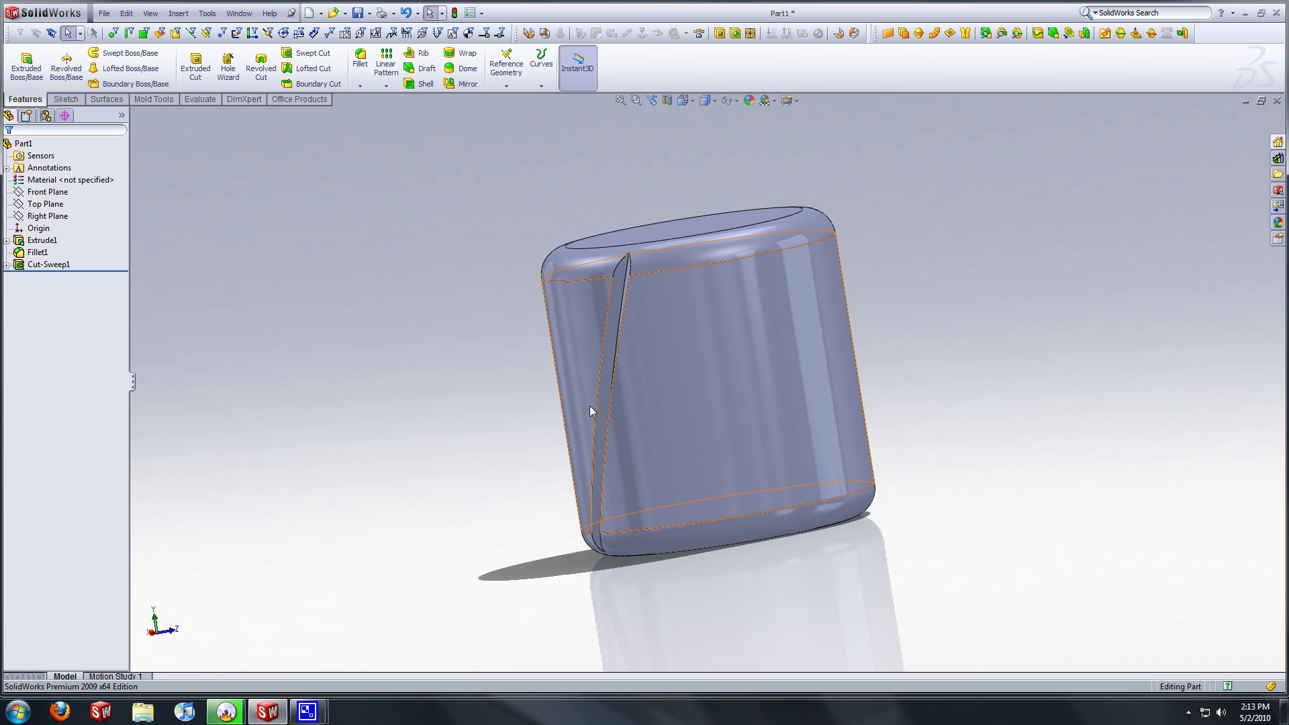
{"action": "middle_click_drag", "start_coordinate": [590, 456], "coordinate": [776, 365]}
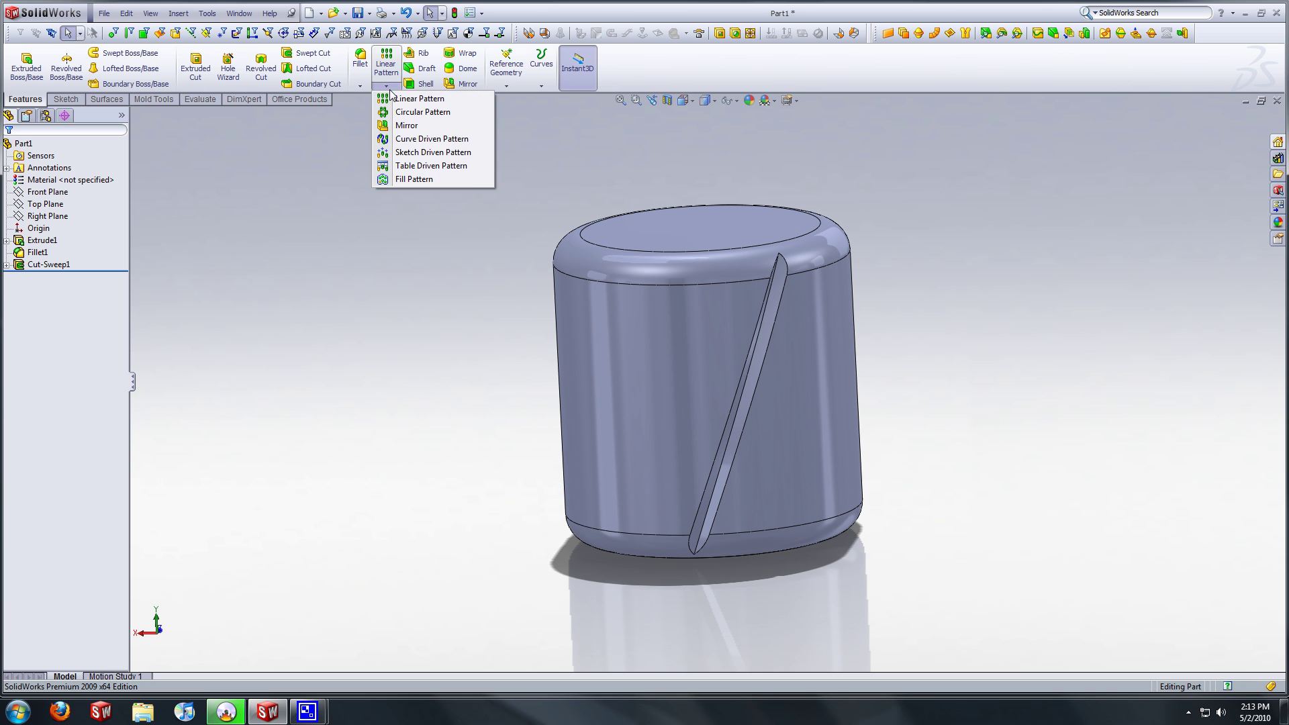
Draw a vertical centerline on the Right Plane from the origin to the knob's top edge
{"action": "left_click", "coordinate": [43, 217]}
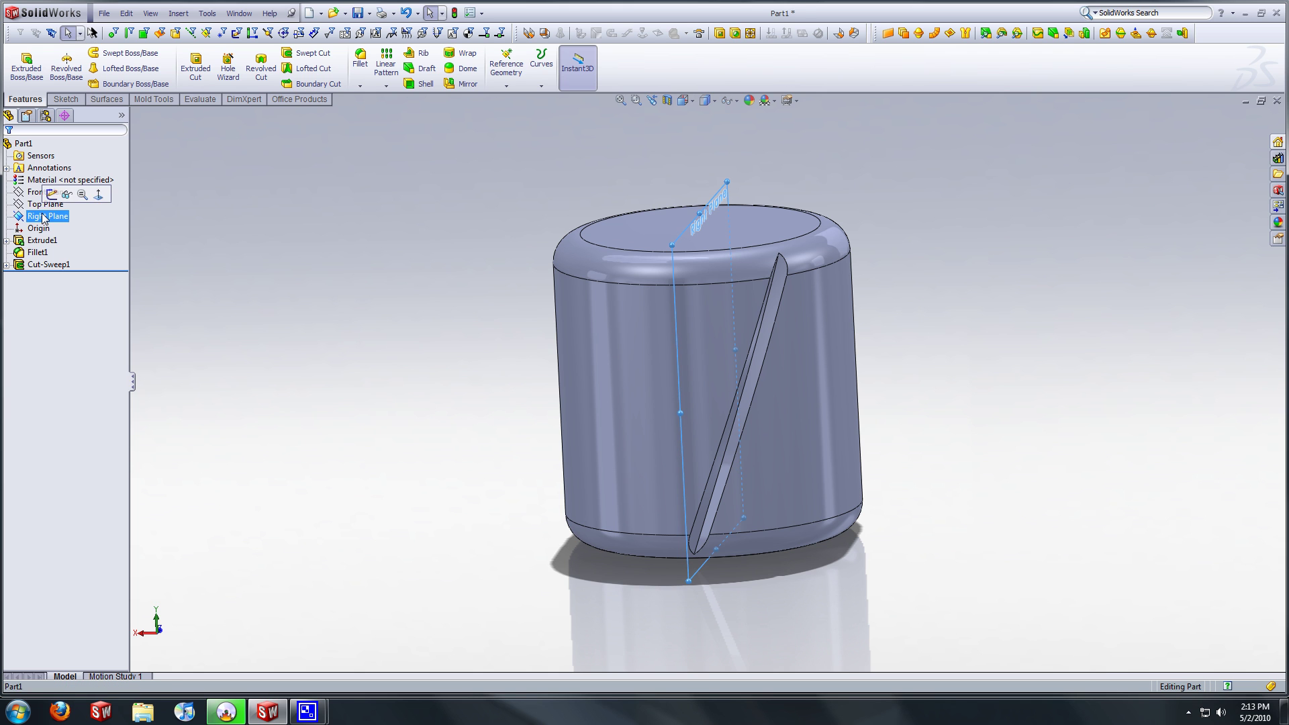
{"action": "left_click", "coordinate": [67, 203]}
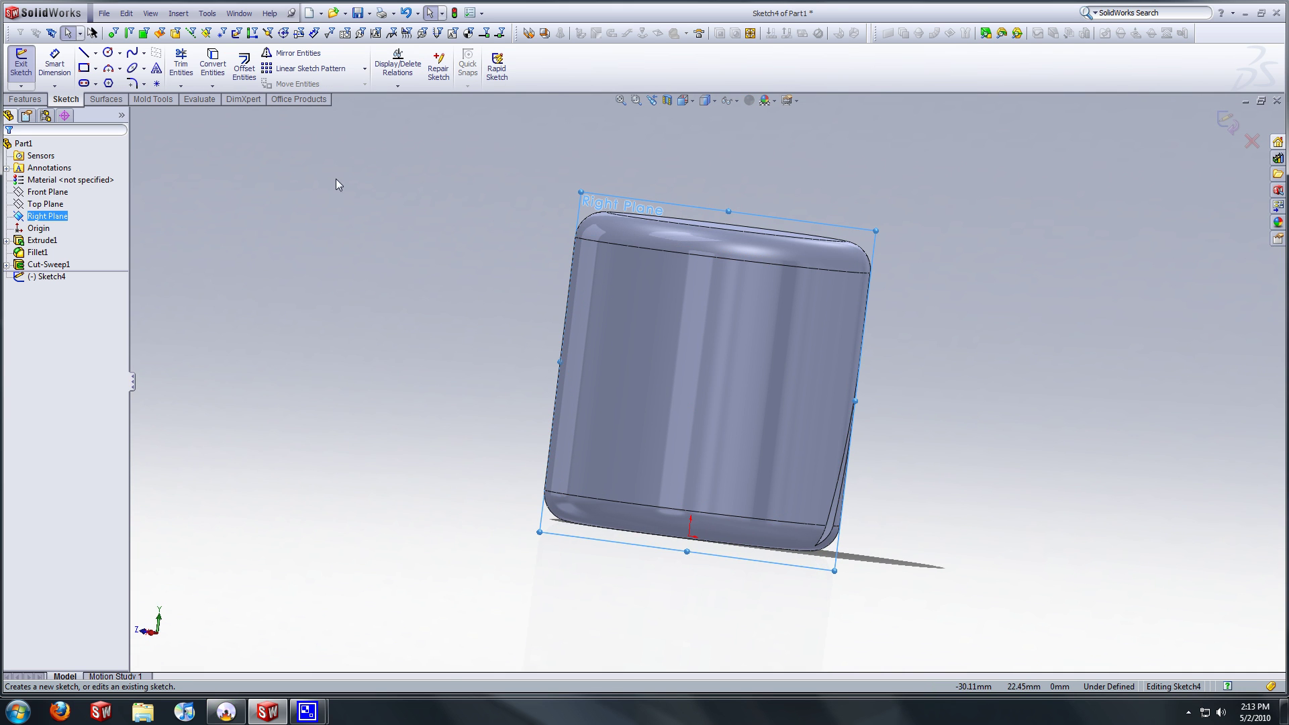
{"action": "right_click", "coordinate": [333, 189]}
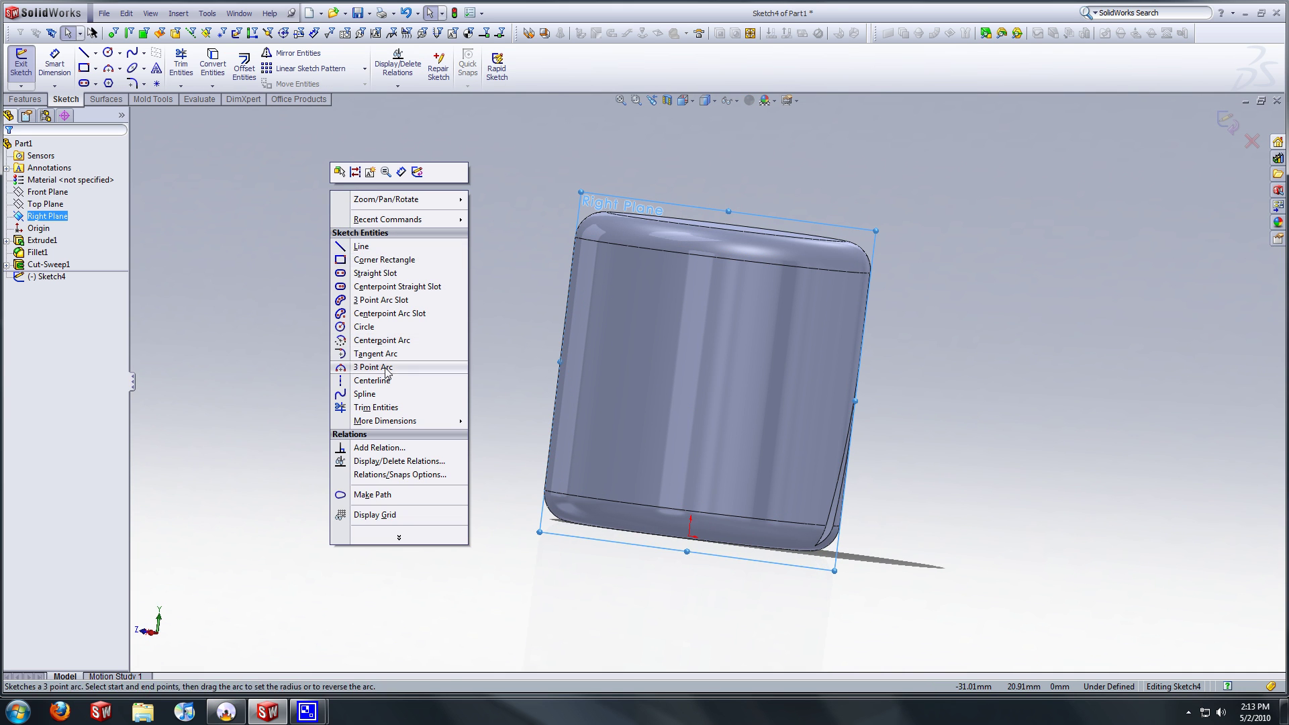
{"action": "left_click", "coordinate": [373, 381]}
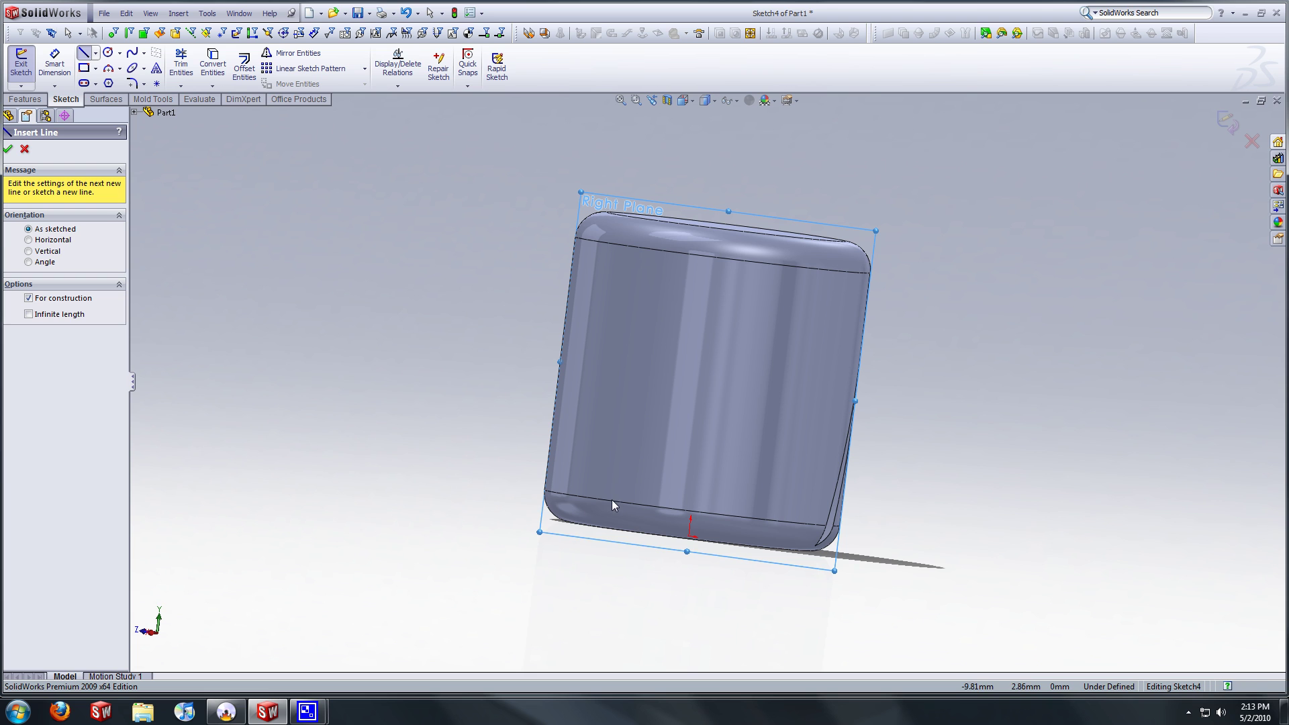
{"action": "left_click", "coordinate": [690, 537]}
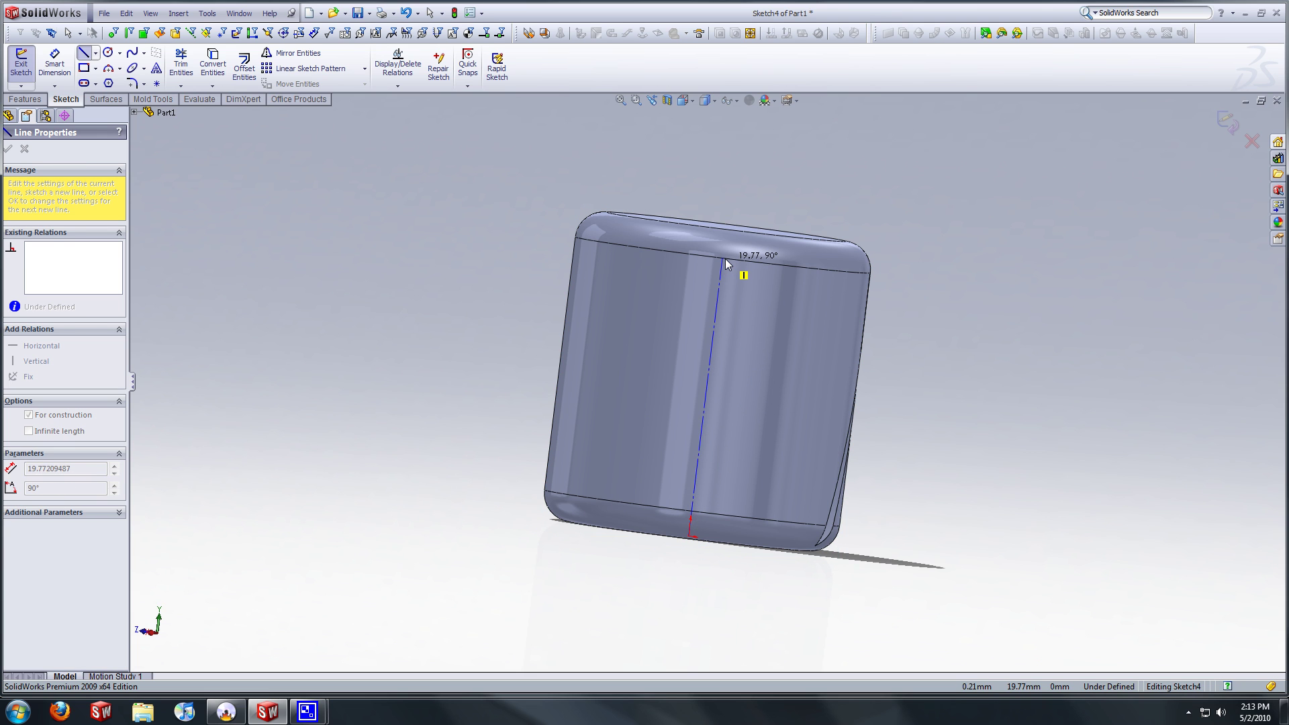
{"action": "left_click", "coordinate": [725, 259]}
{"action": "key", "text": "Escape"}
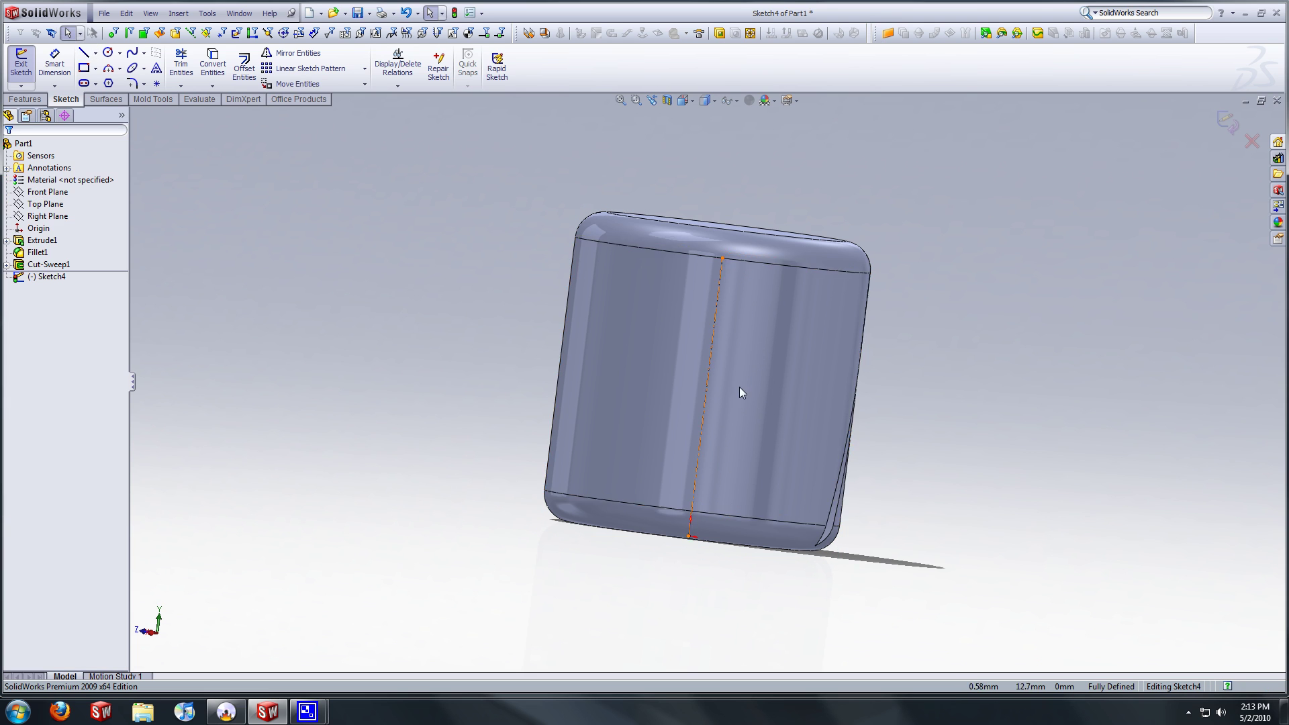
{"action": "middle_click_drag", "start_coordinate": [707, 249], "coordinate": [564, 285]}
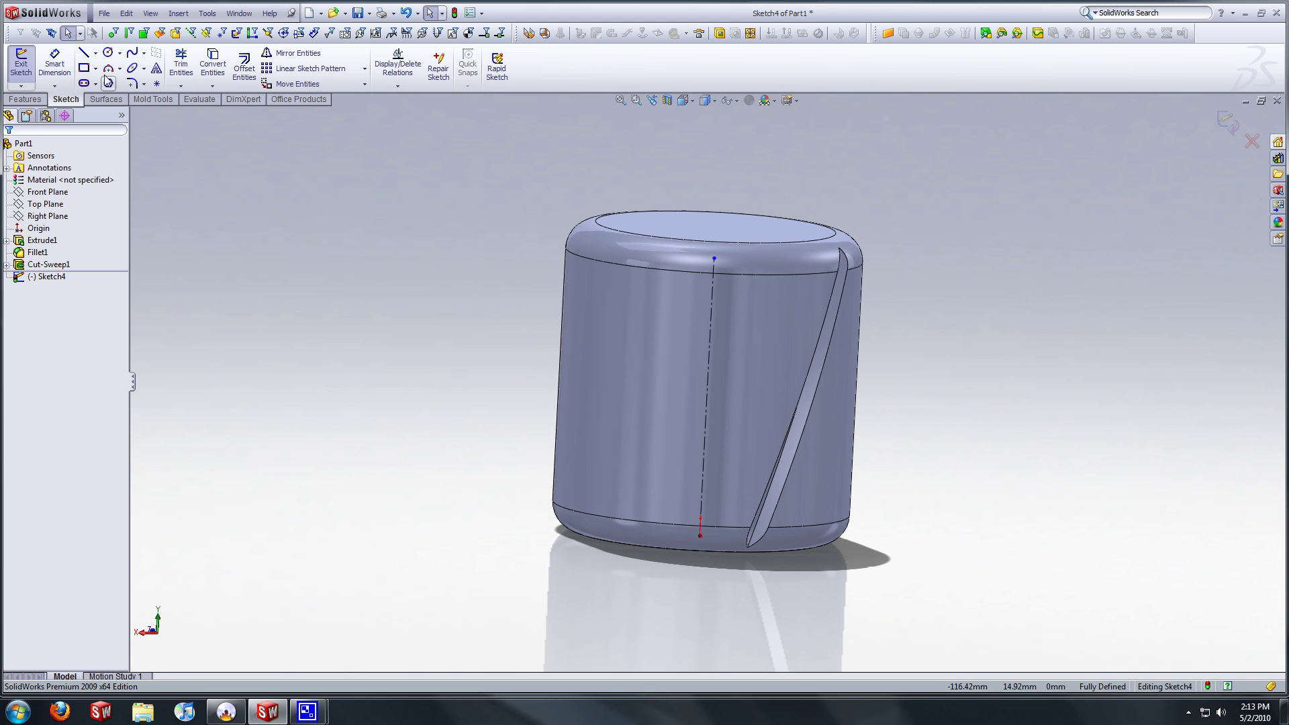
{"action": "left_click", "coordinate": [21, 64]}
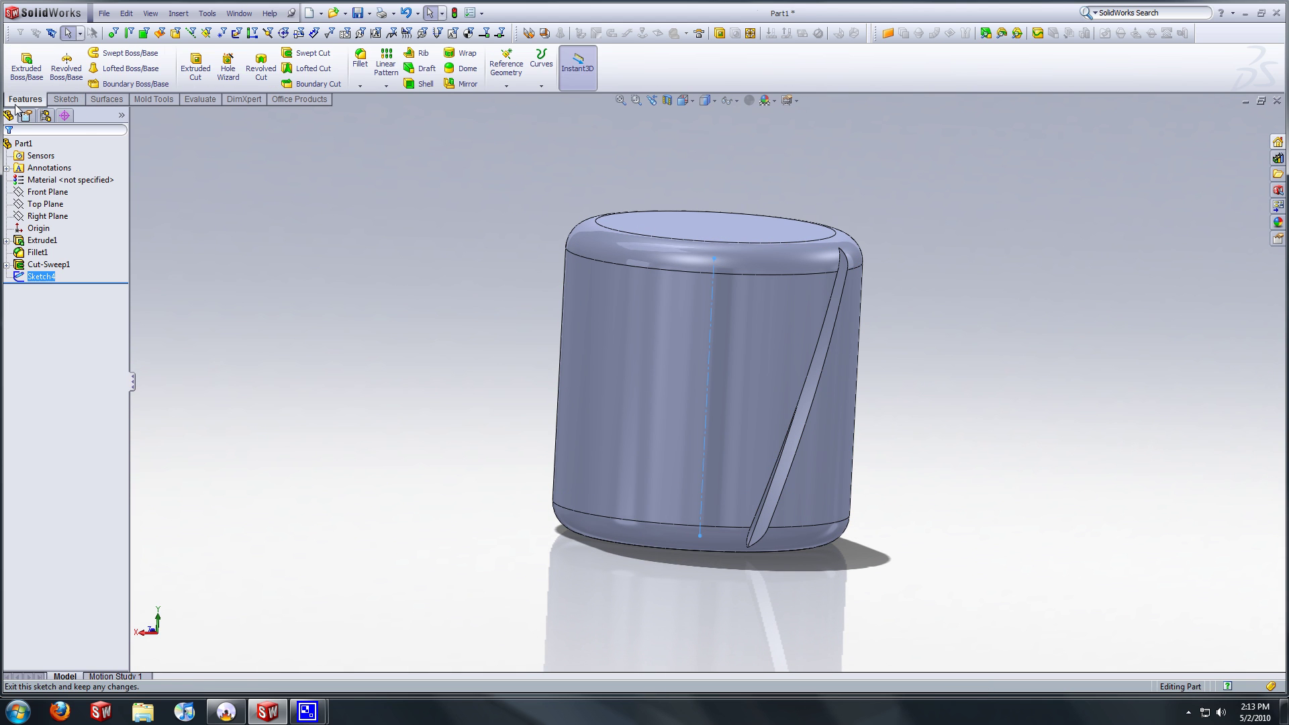
Circular-pattern Cut-Sweep1 around the Sketch4 centerline, 25 instances over 360°
{"action": "left_click", "coordinate": [391, 85]}
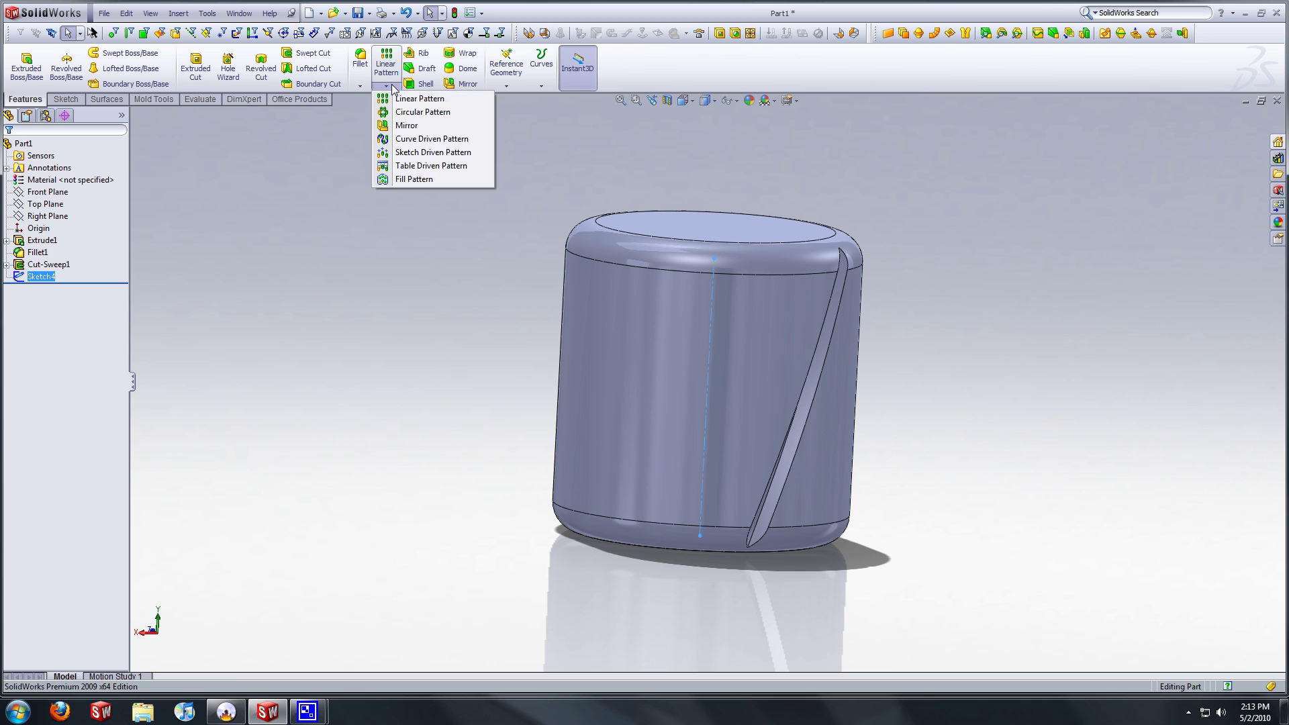
{"action": "left_click", "coordinate": [422, 111]}
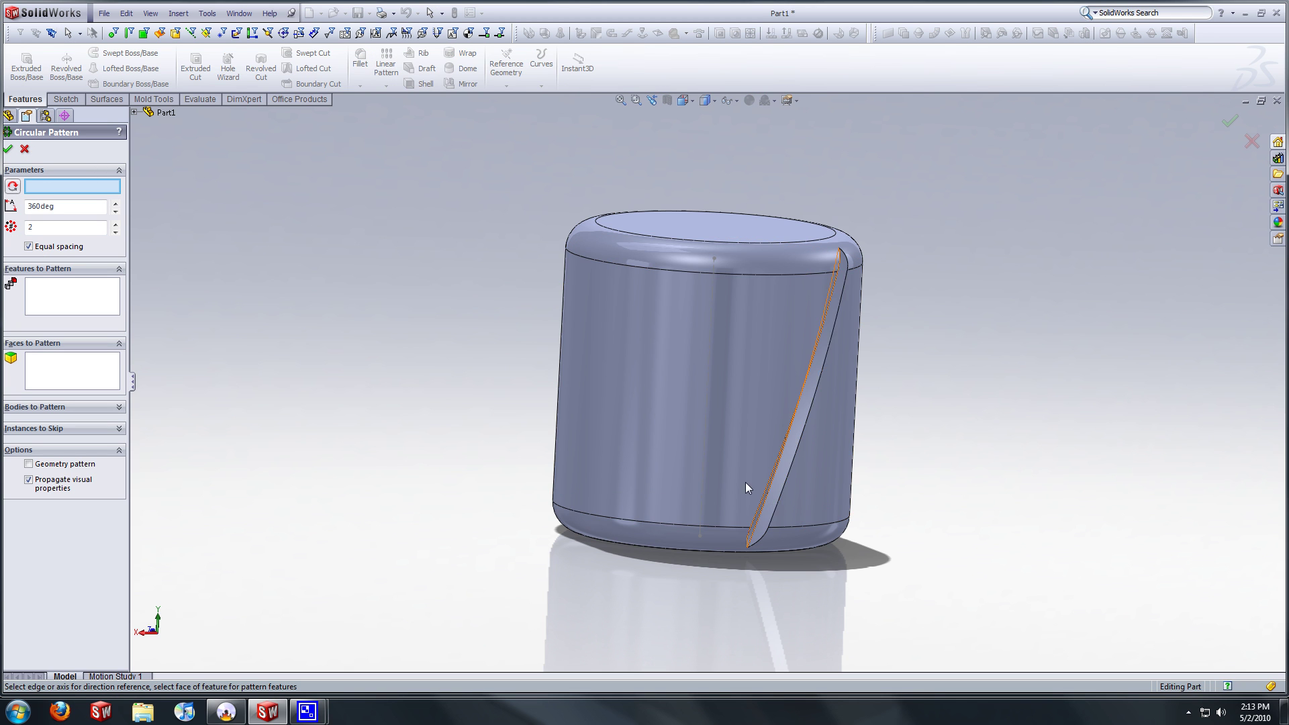
{"action": "middle_click_drag", "start_coordinate": [686, 395], "coordinate": [600, 363]}
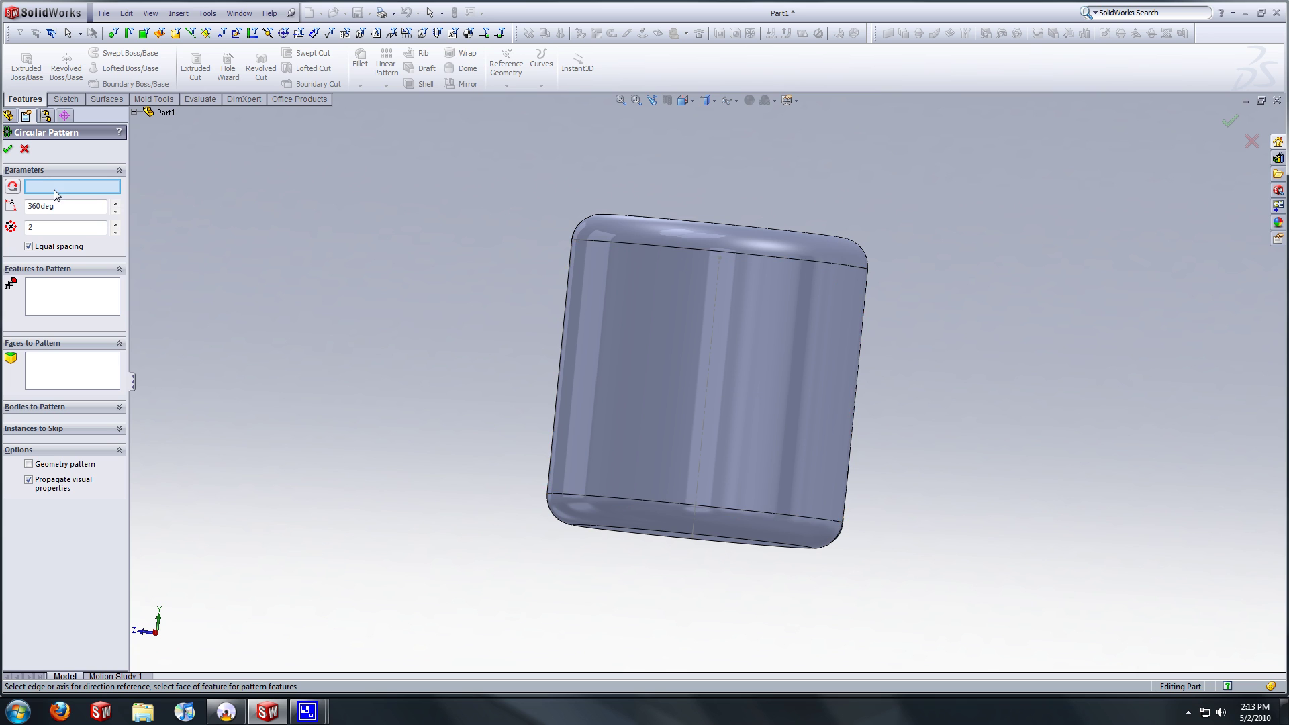
{"action": "left_click", "coordinate": [701, 425]}
{"action": "middle_click_drag", "start_coordinate": [734, 387], "coordinate": [698, 402]}
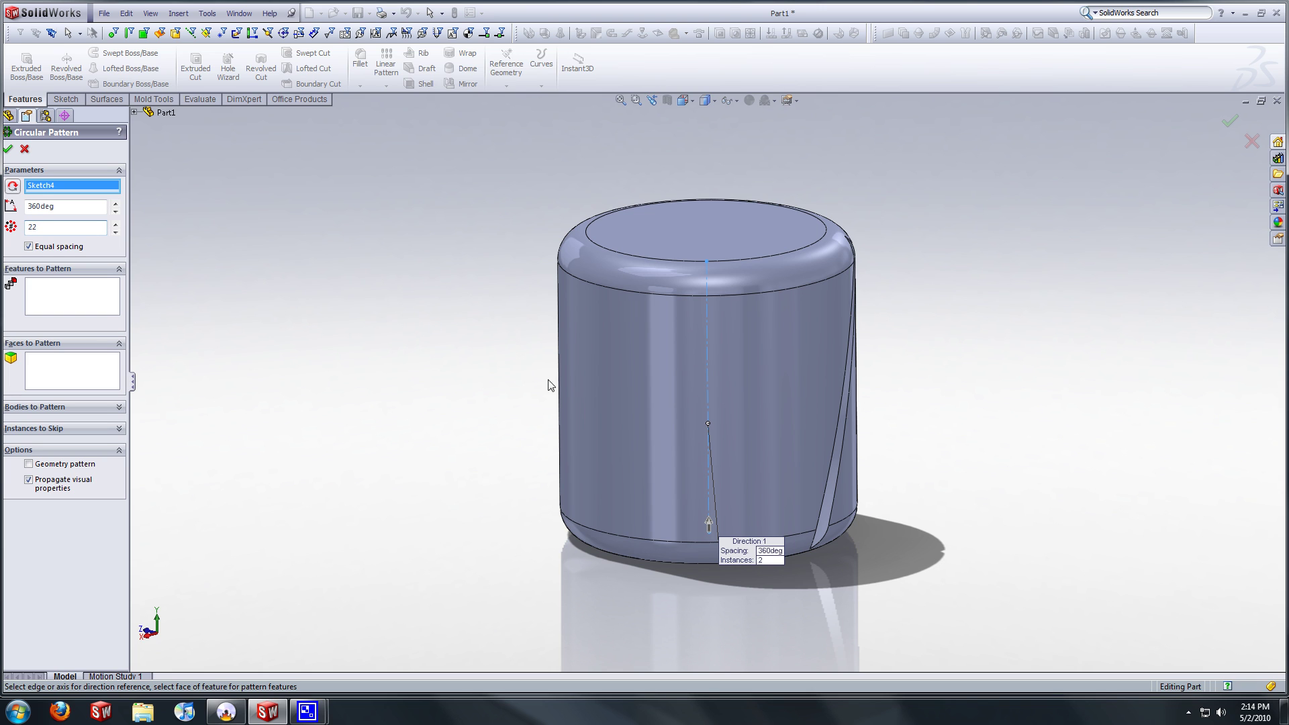
{"action": "left_click", "coordinate": [37, 310]}
{"action": "left_click", "coordinate": [134, 112]}
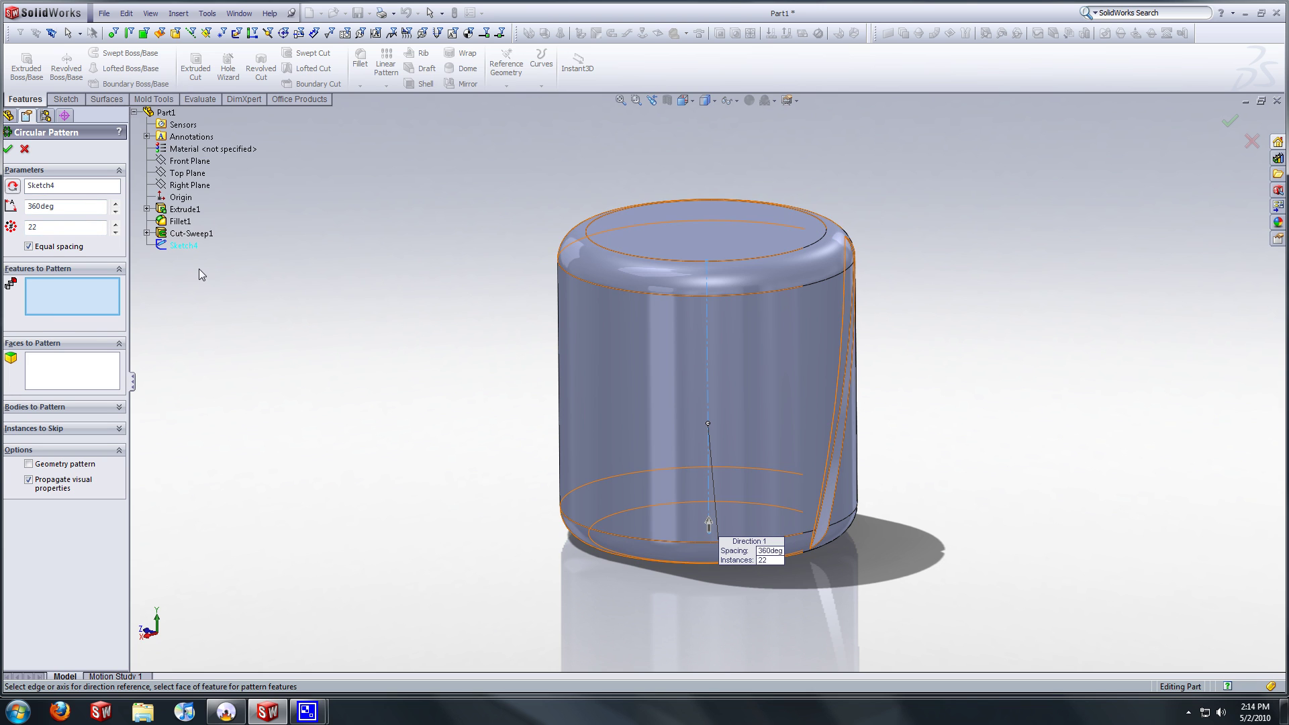
{"action": "left_click", "coordinate": [191, 234]}
Orbit around the patterned knob to inspect the grooves and its underside
{"action": "middle_click_drag", "start_coordinate": [427, 356], "coordinate": [321, 436]}
{"action": "middle_click_drag", "start_coordinate": [512, 409], "coordinate": [549, 413]}
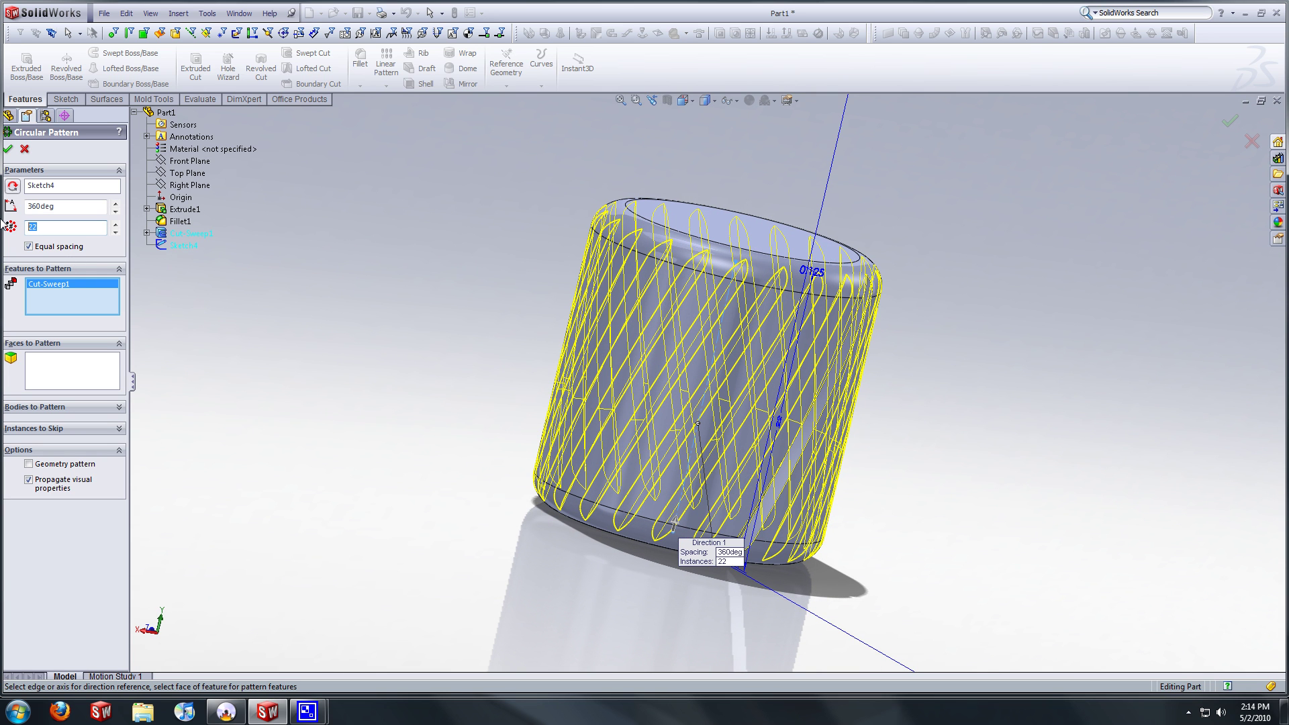
{"action": "middle_click_drag", "start_coordinate": [686, 248], "coordinate": [376, 262]}
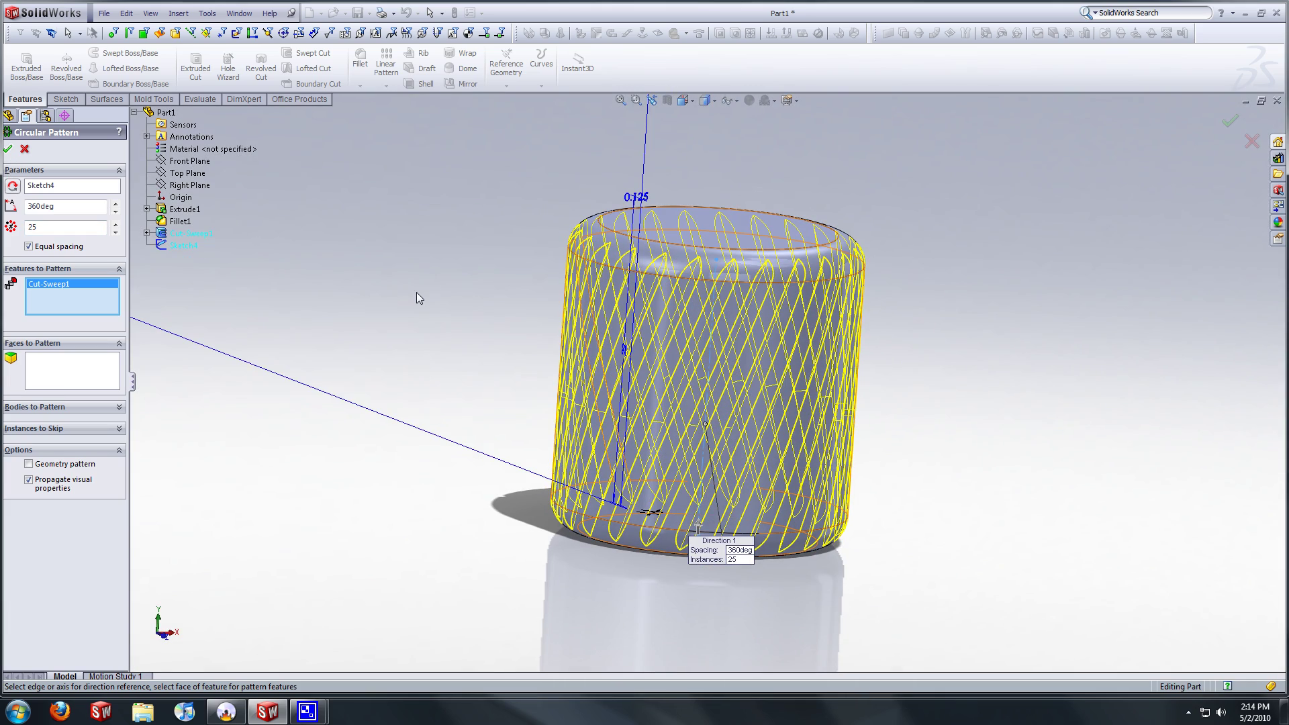
{"action": "middle_click_drag", "start_coordinate": [417, 292], "coordinate": [827, 409]}
{"action": "left_click", "coordinate": [326, 223]}
{"action": "middle_click_drag", "start_coordinate": [643, 398], "coordinate": [698, 289]}
{"action": "left_click", "coordinate": [706, 494]}
{"action": "left_click", "coordinate": [460, 179]}
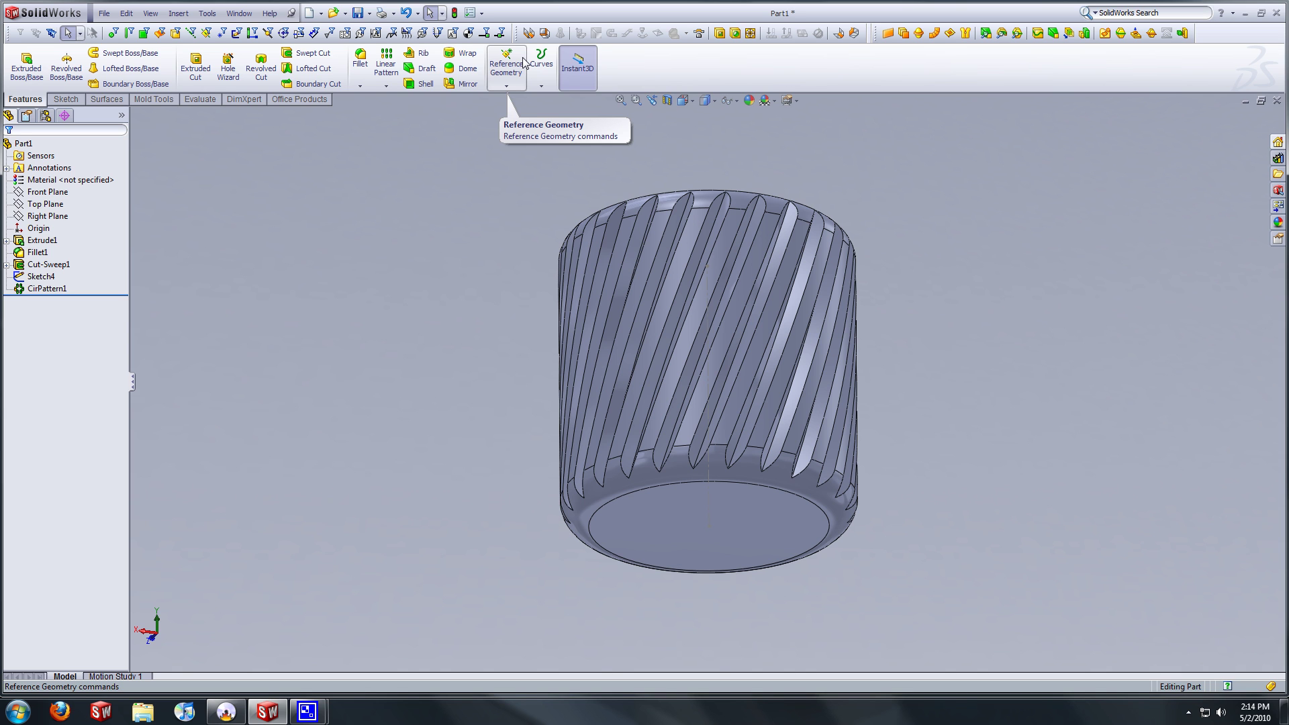
Create Plane1 offset 11 mm from the bottom face, reversed upward into the knob
{"action": "left_click", "coordinate": [517, 81]}
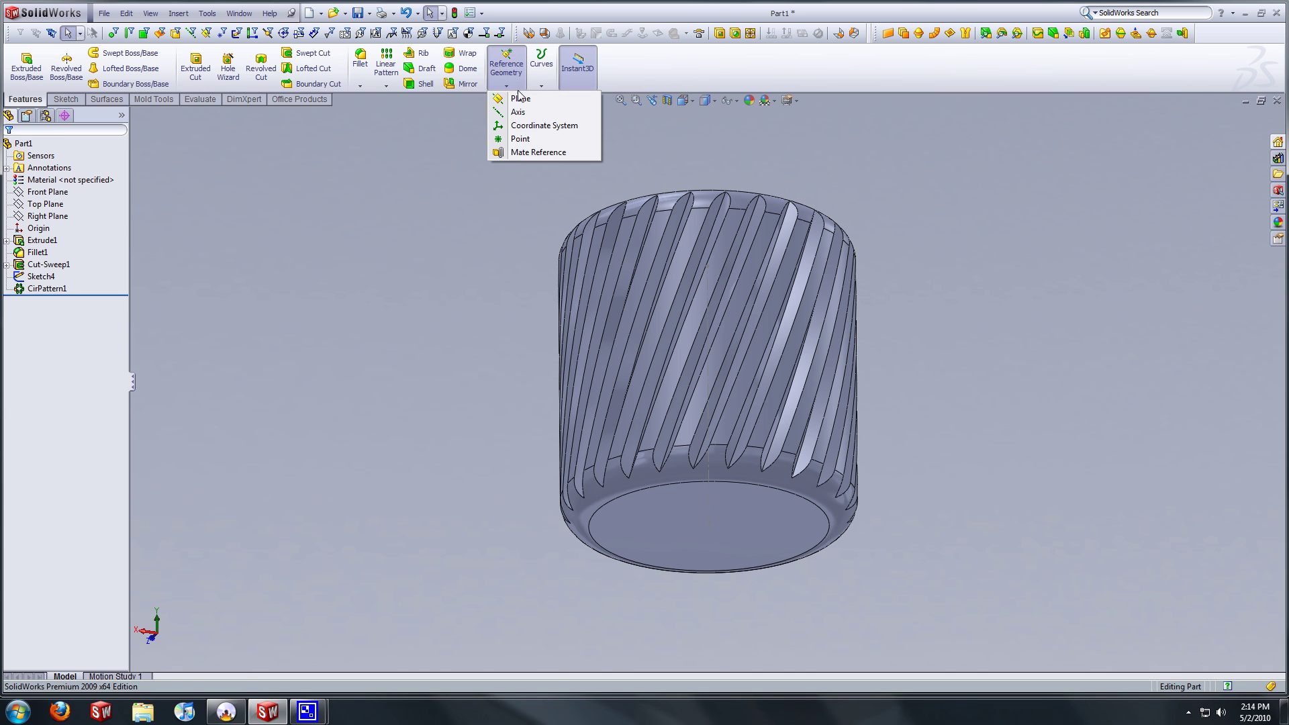
{"action": "left_click", "coordinate": [524, 98]}
{"action": "left_click", "coordinate": [701, 510]}
{"action": "middle_click_drag", "start_coordinate": [672, 423], "coordinate": [300, 399]}
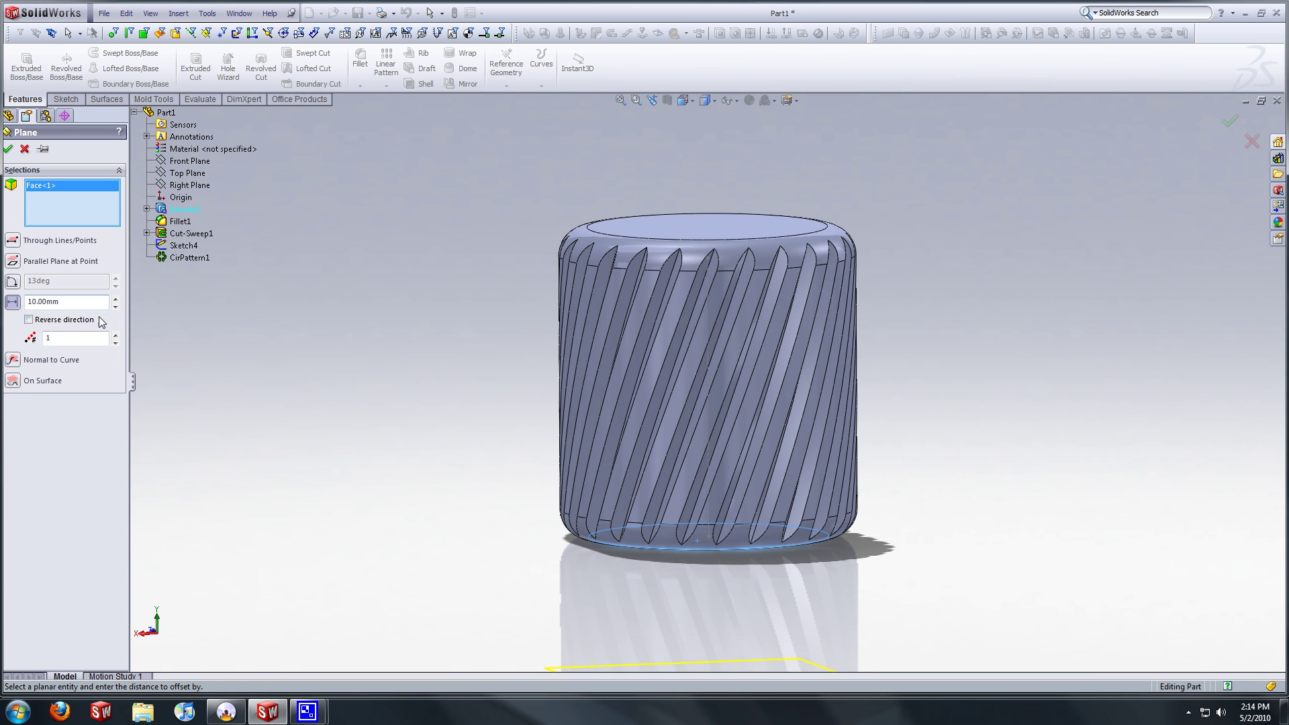
{"action": "left_click", "coordinate": [47, 322]}
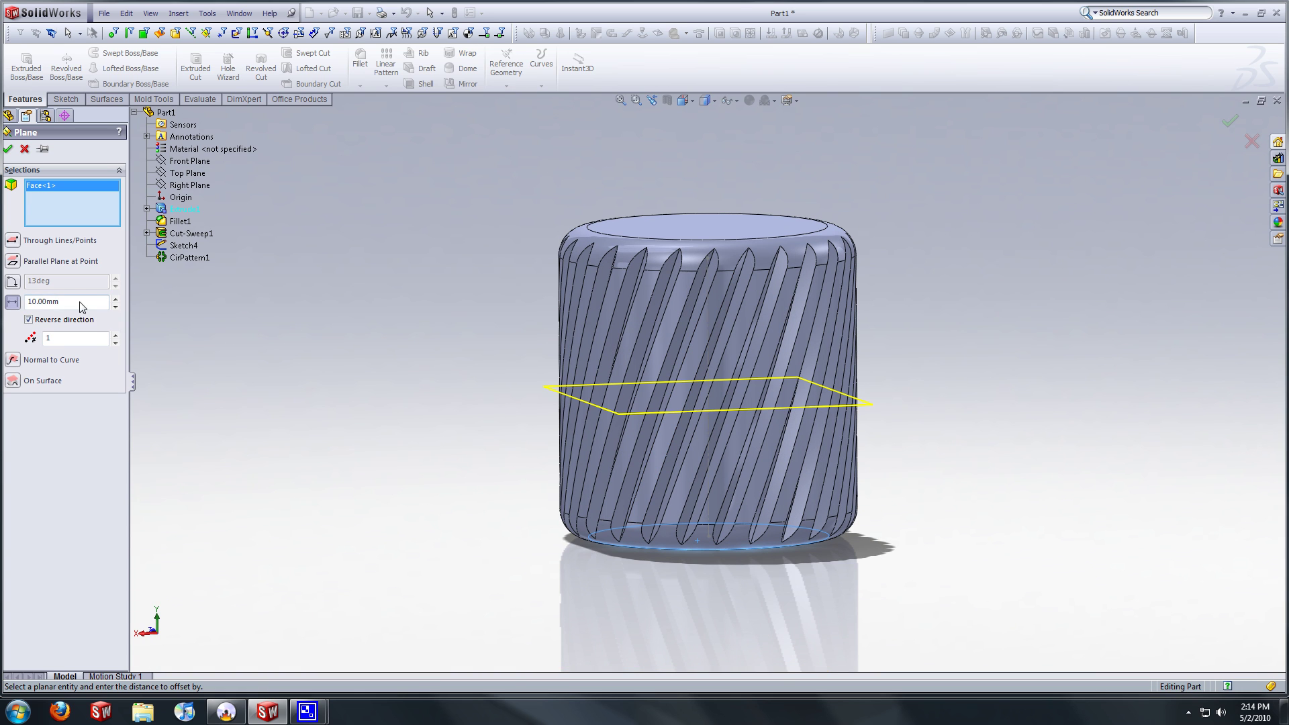
{"action": "left_click_drag", "start_coordinate": [81, 306], "coordinate": [2, 306]}
{"action": "type", "text": "11"}
{"action": "key", "text": "Return"}
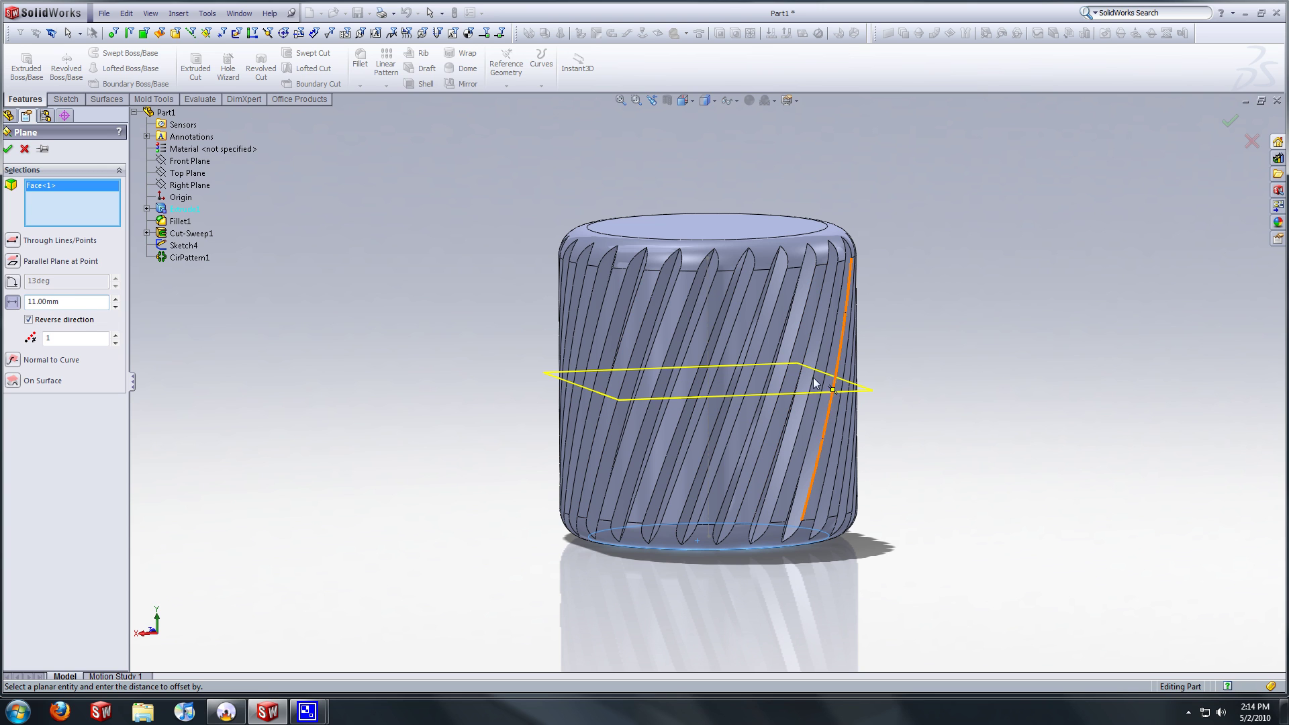
{"action": "left_click", "coordinate": [8, 151]}
{"action": "middle_click_drag", "start_coordinate": [504, 388], "coordinate": [560, 426]}
Start a mirror across Plane1 with CirPattern1 as the first feature to mirror
{"action": "left_click", "coordinate": [562, 409]}
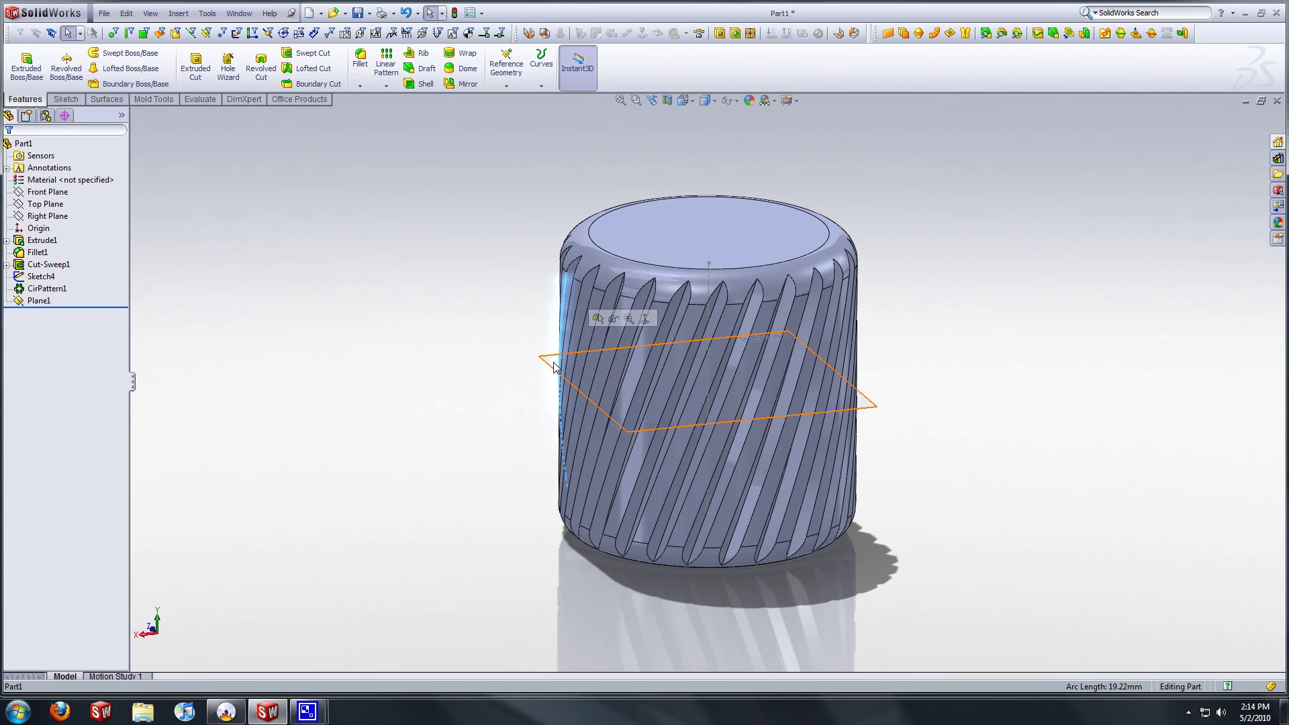
{"action": "left_click", "coordinate": [500, 336]}
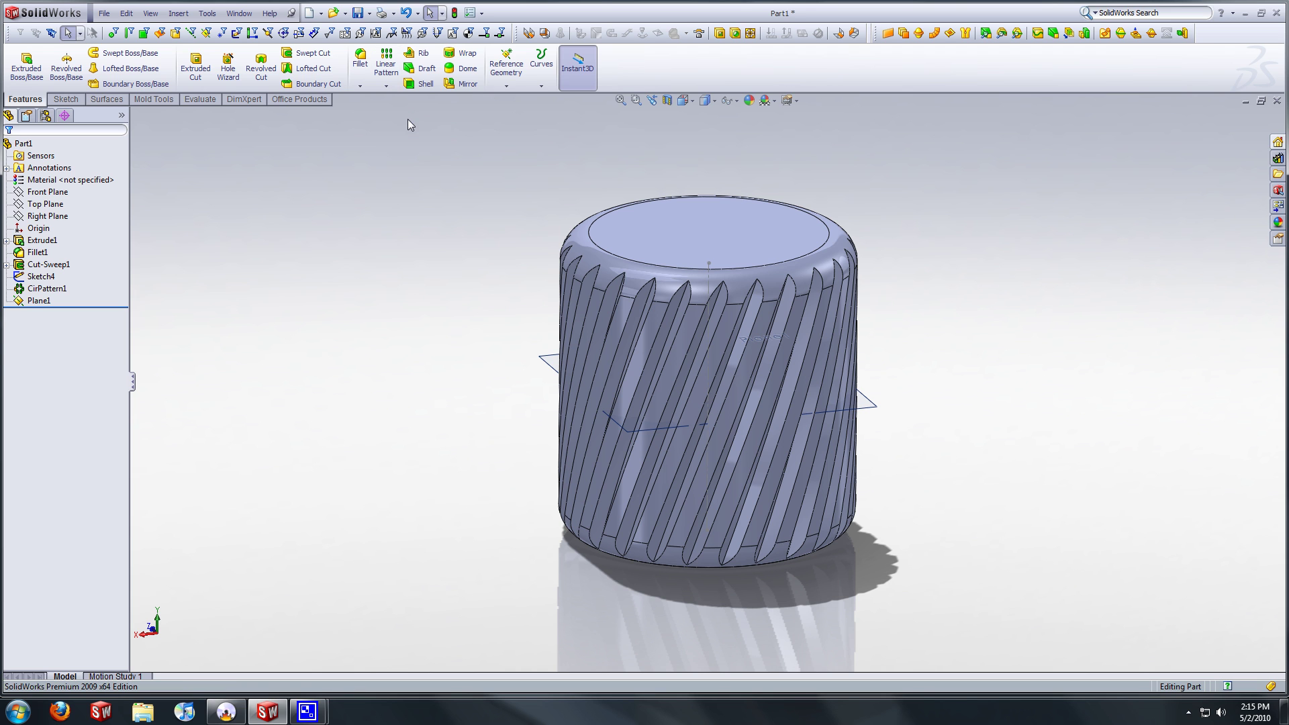
{"action": "left_click", "coordinate": [460, 85]}
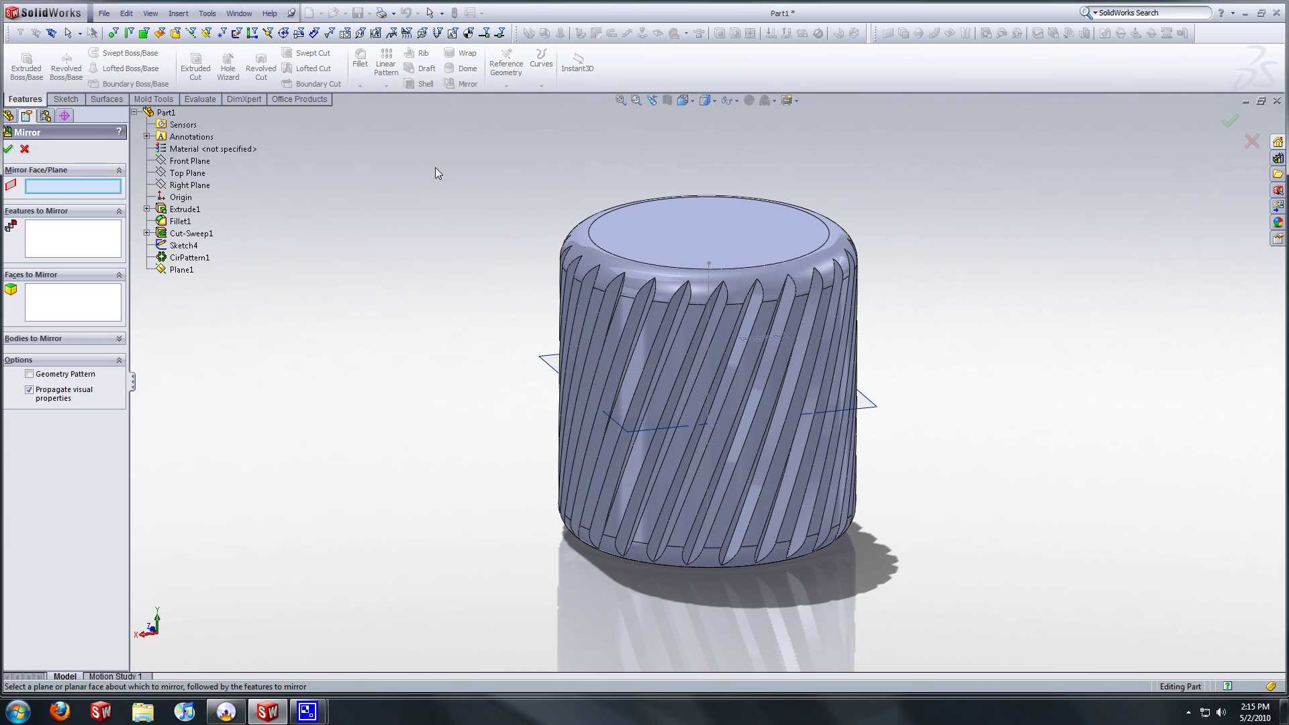
{"action": "left_click", "coordinate": [549, 364]}
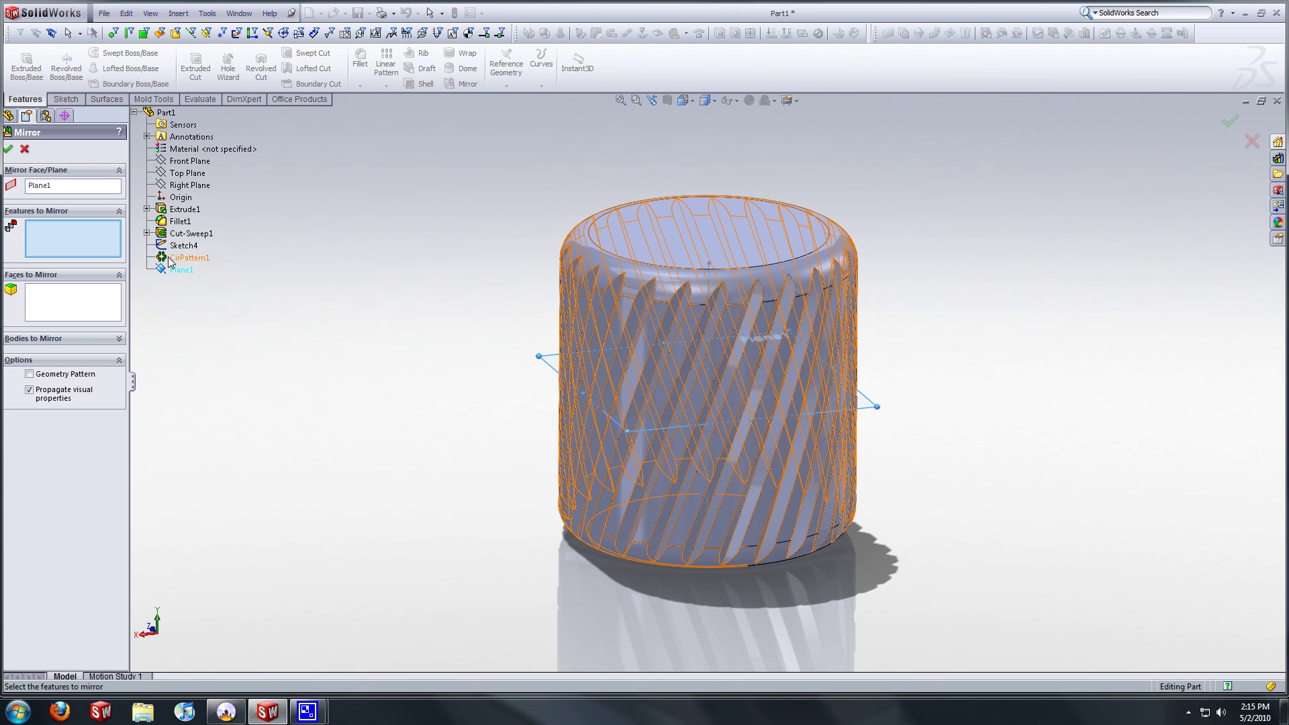
{"action": "left_click", "coordinate": [168, 256]}
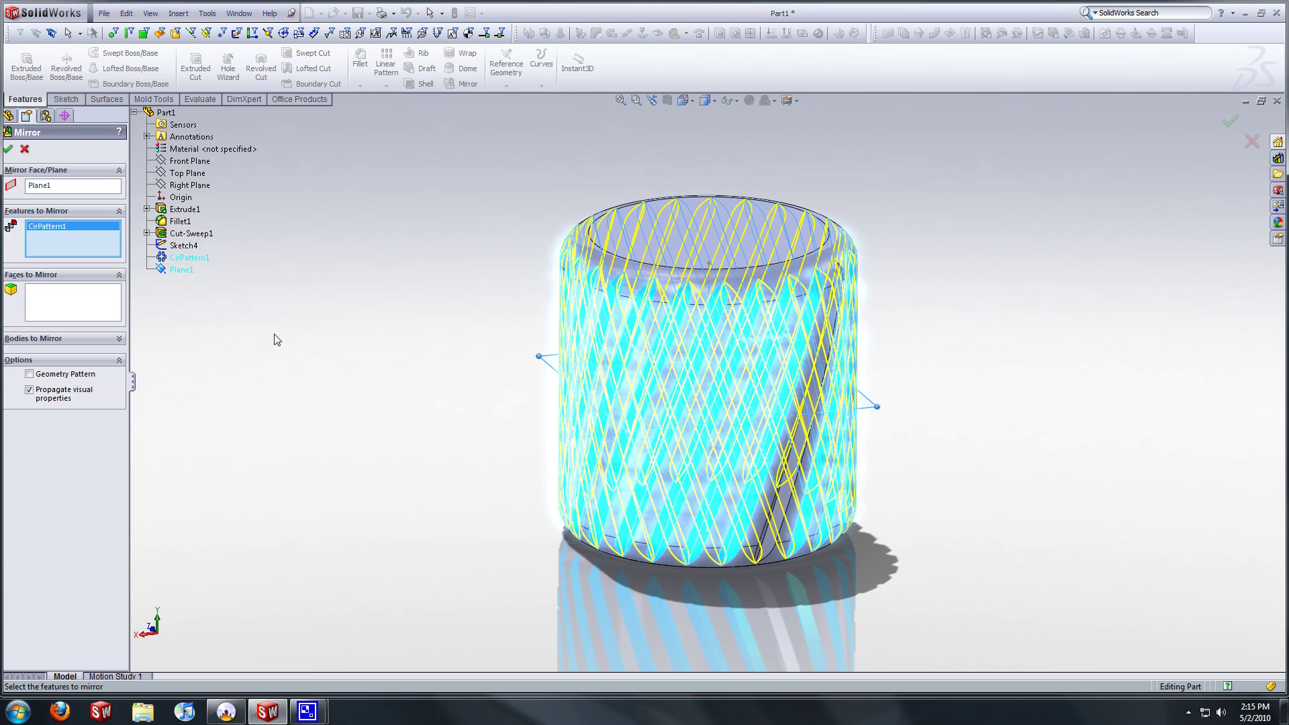
Add Cut-Sweep1 to the mirrored features and confirm to create Mirror1
{"action": "middle_click_drag", "start_coordinate": [326, 359], "coordinate": [134, 256]}
{"action": "left_click", "coordinate": [167, 233]}
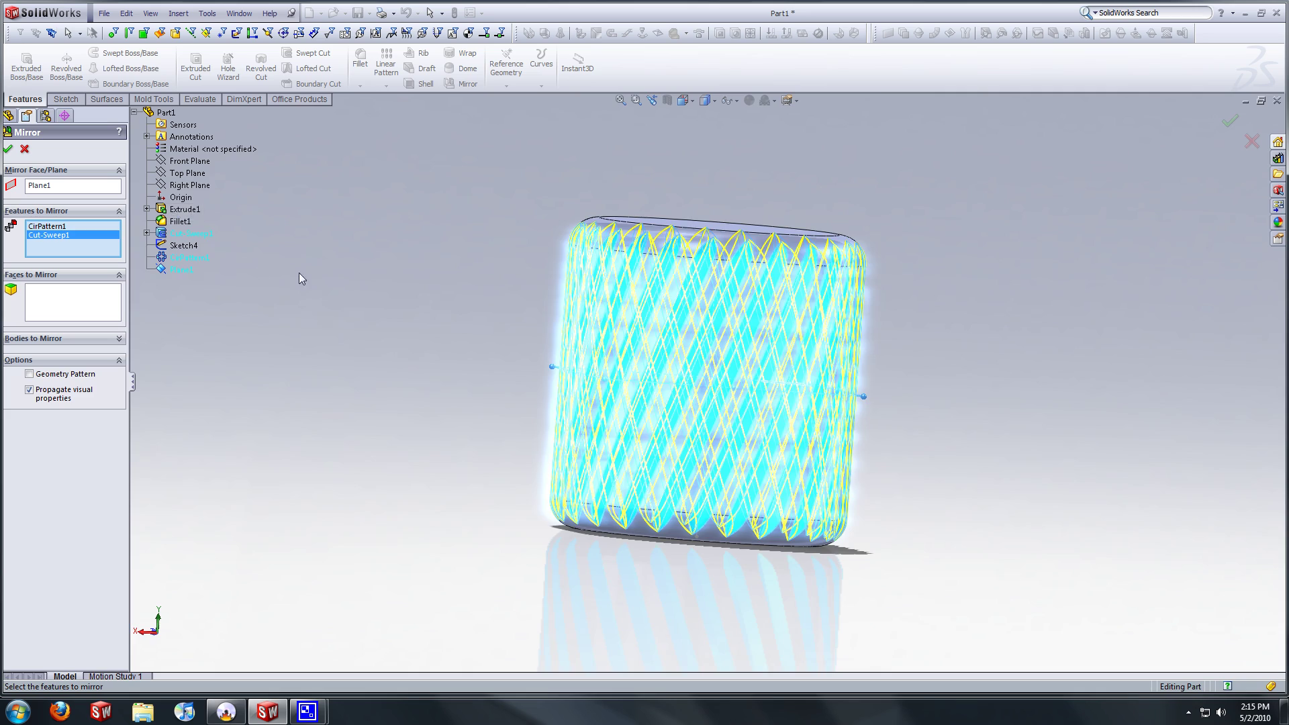
{"action": "middle_click_drag", "start_coordinate": [299, 272], "coordinate": [388, 346]}
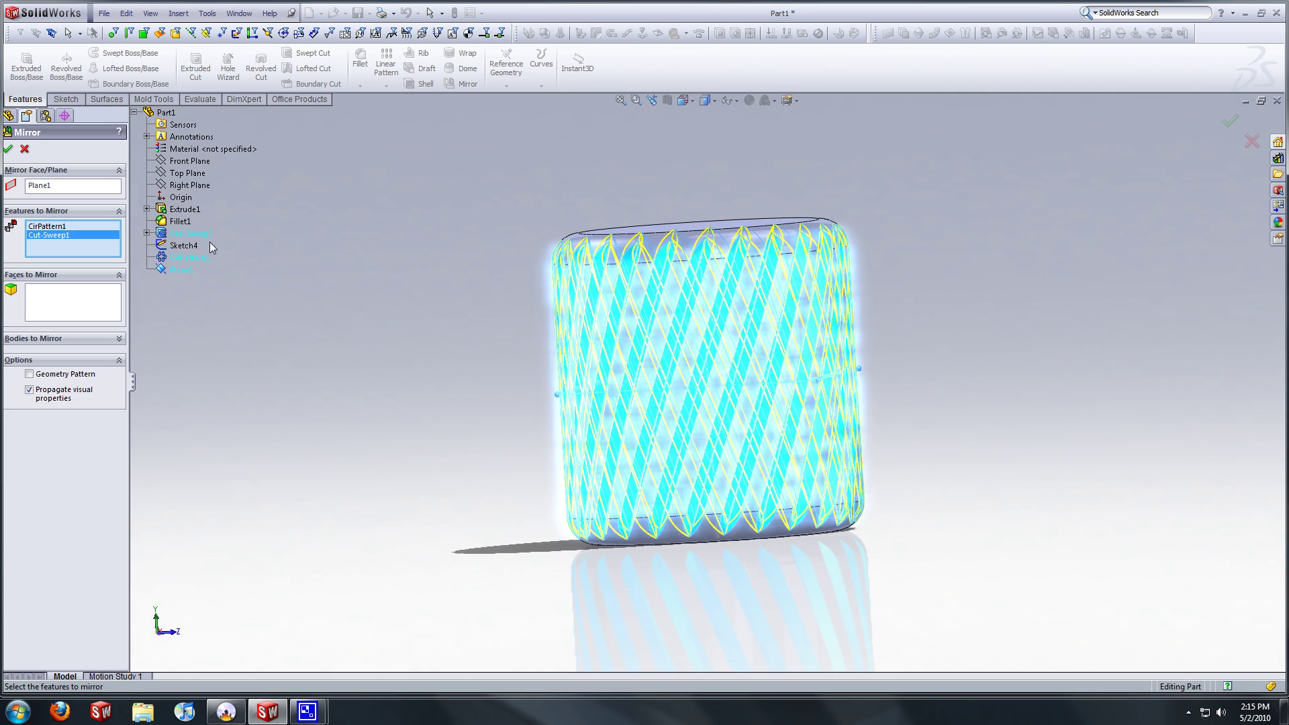
{"action": "middle_click_drag", "start_coordinate": [256, 254], "coordinate": [373, 322]}
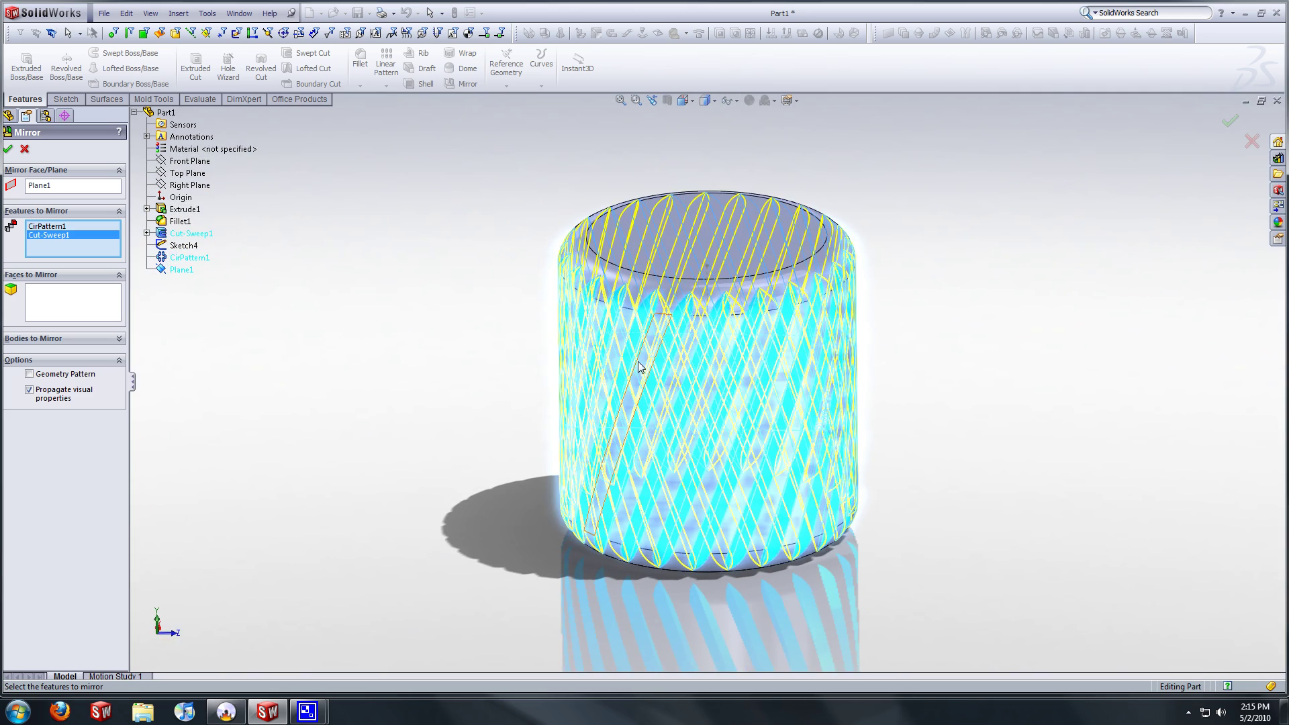
{"action": "middle_click_drag", "start_coordinate": [559, 336], "coordinate": [362, 409]}
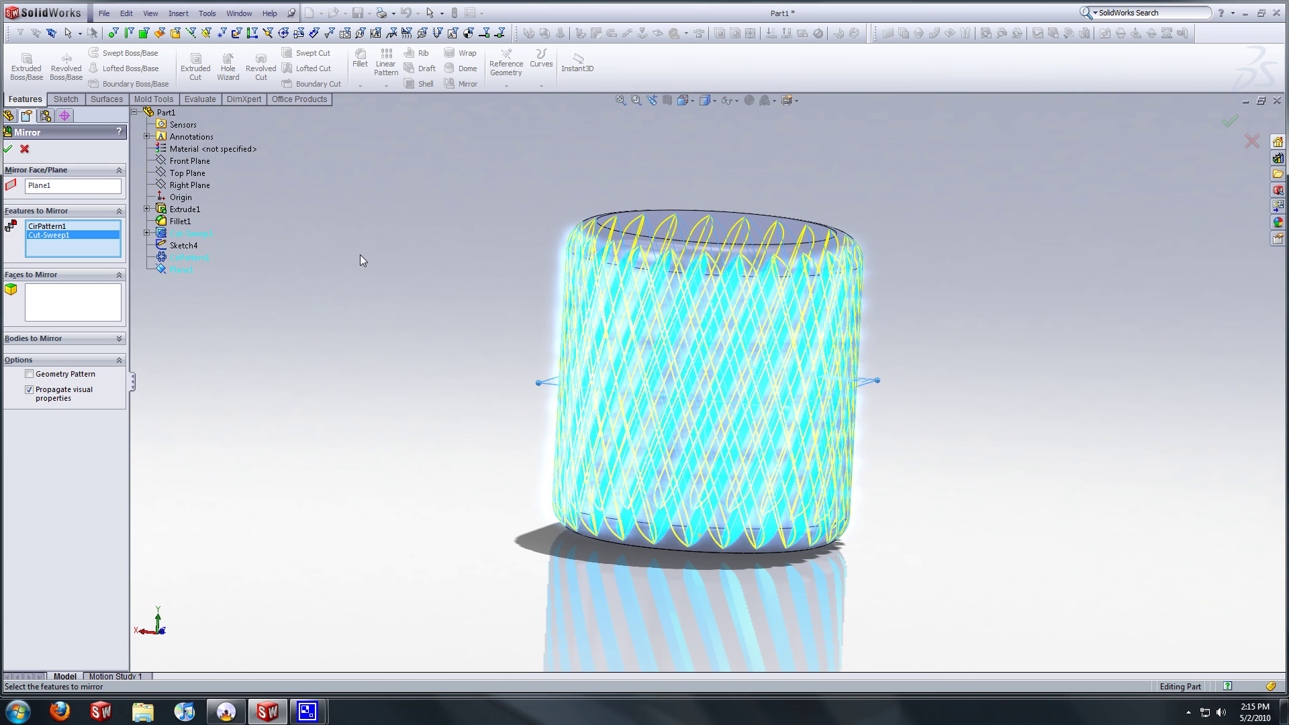
{"action": "key", "text": "Return"}
{"action": "middle_click_drag", "start_coordinate": [446, 263], "coordinate": [523, 272]}
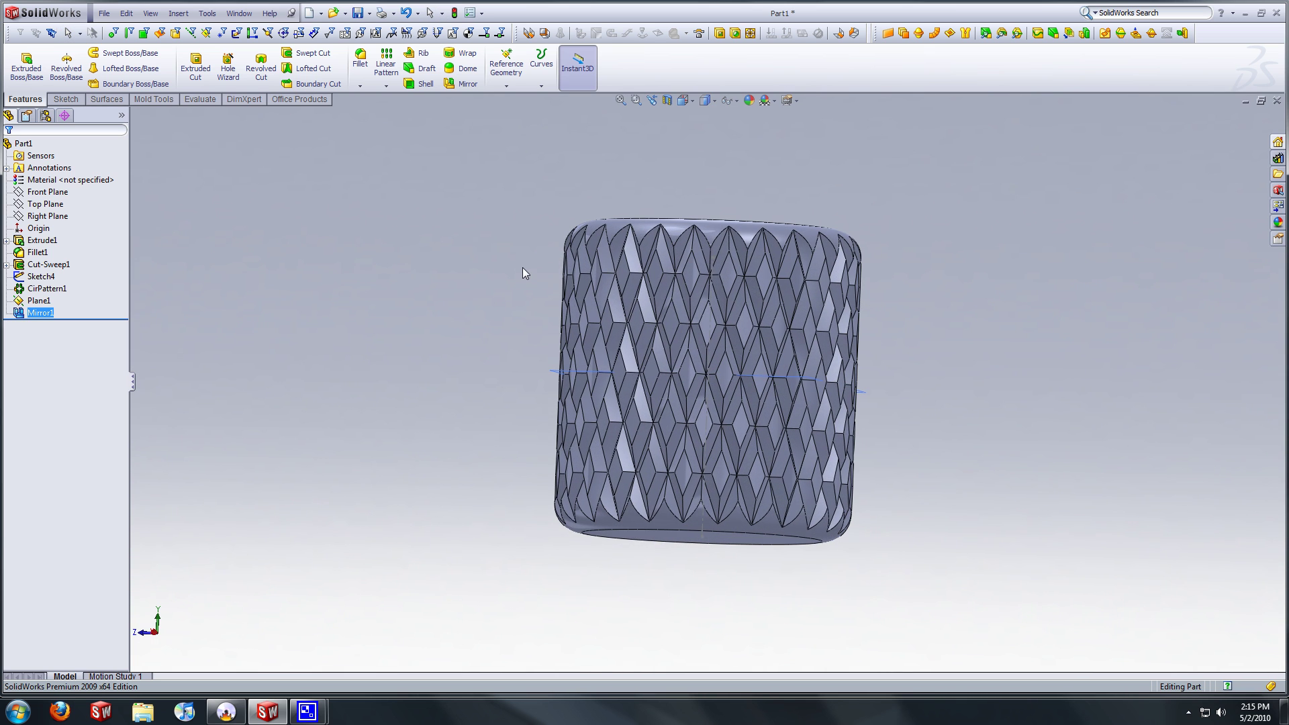
{"action": "middle_click_drag", "start_coordinate": [664, 283], "coordinate": [748, 332]}
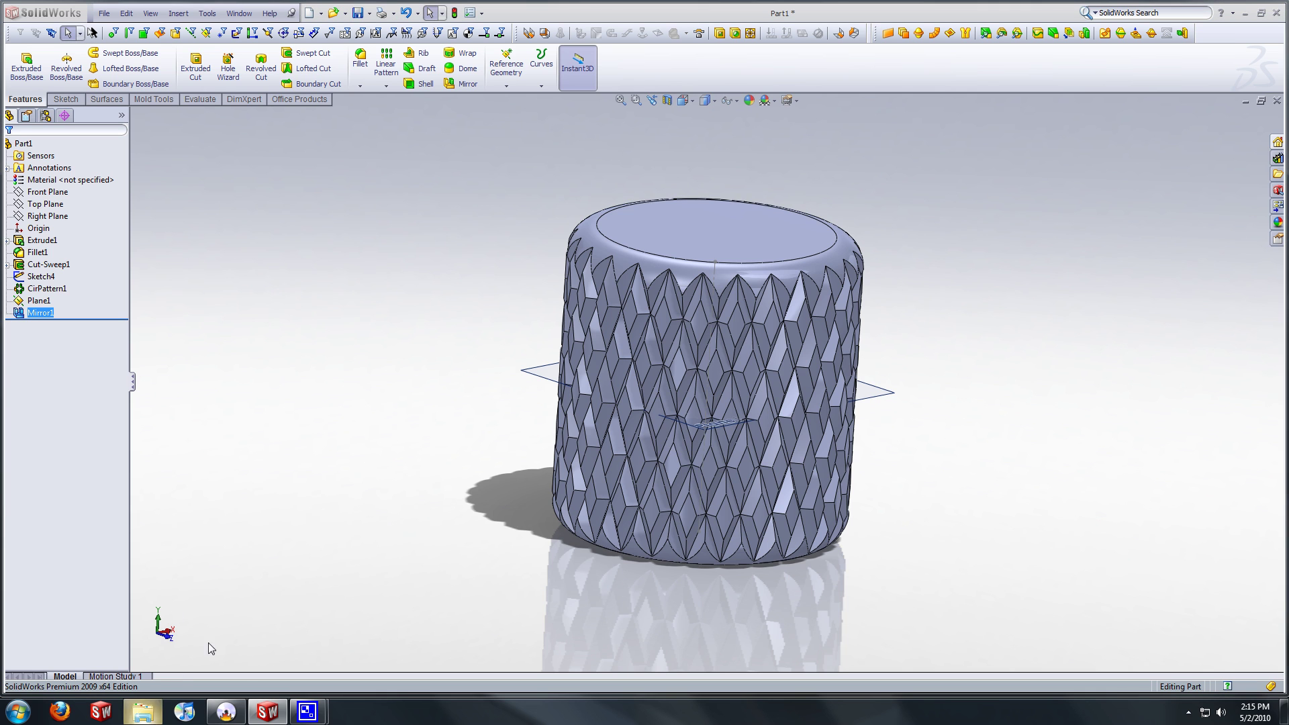
Browse to Documents > Solidworks Files > RANDOM PARTS and open the GUITAR NOB part
{"action": "left_click", "coordinate": [142, 712]}
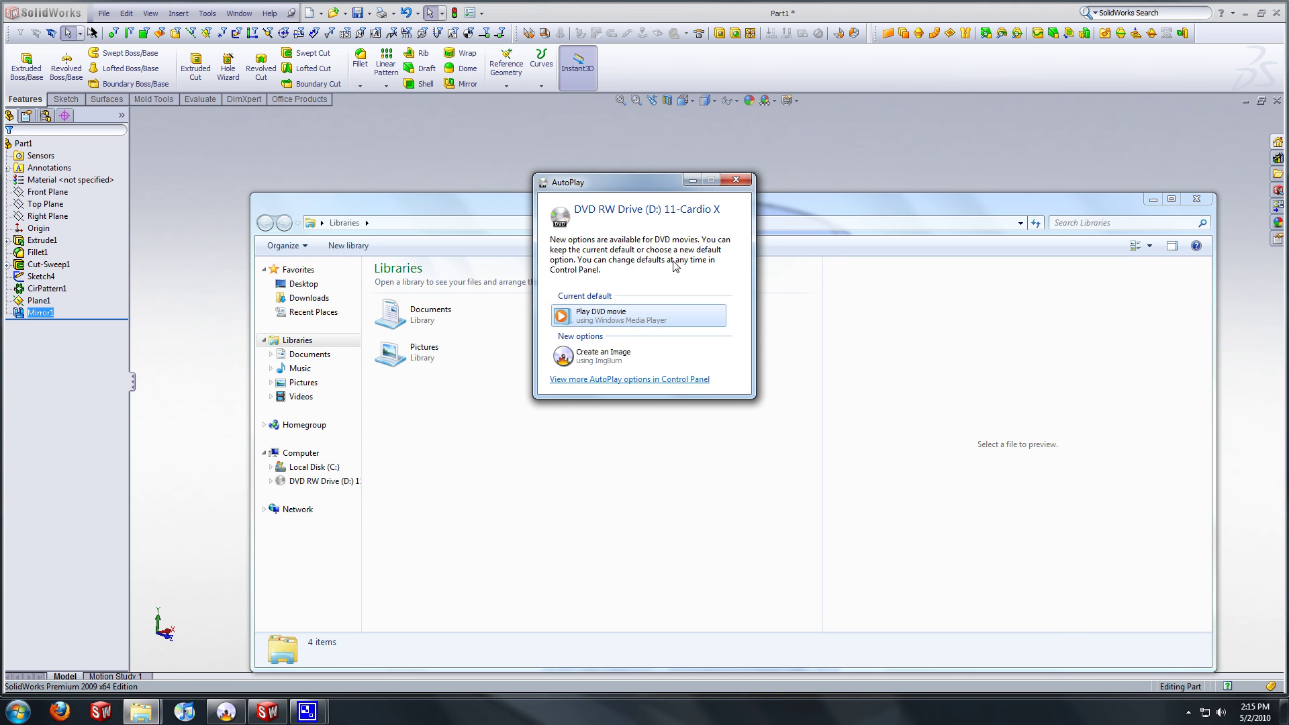
{"action": "key", "text": "Escape"}
{"action": "left_click", "coordinate": [307, 354]}
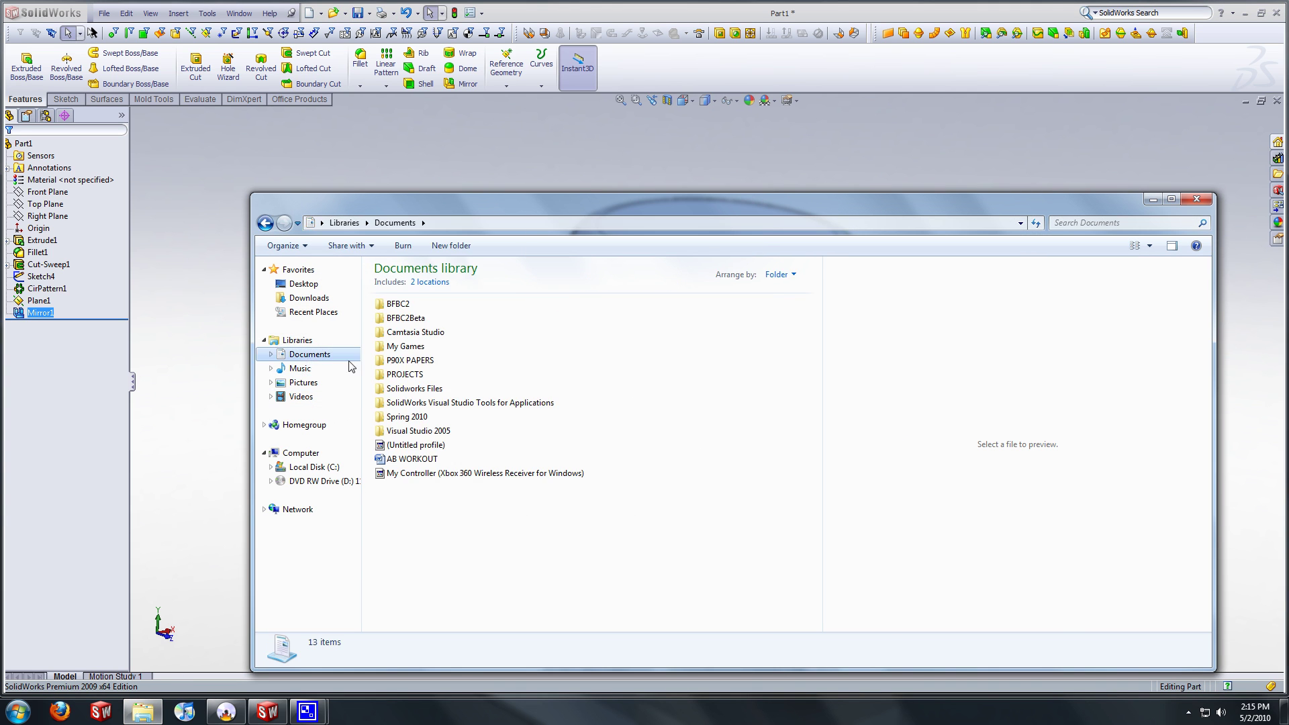
{"action": "double_click", "coordinate": [422, 393]}
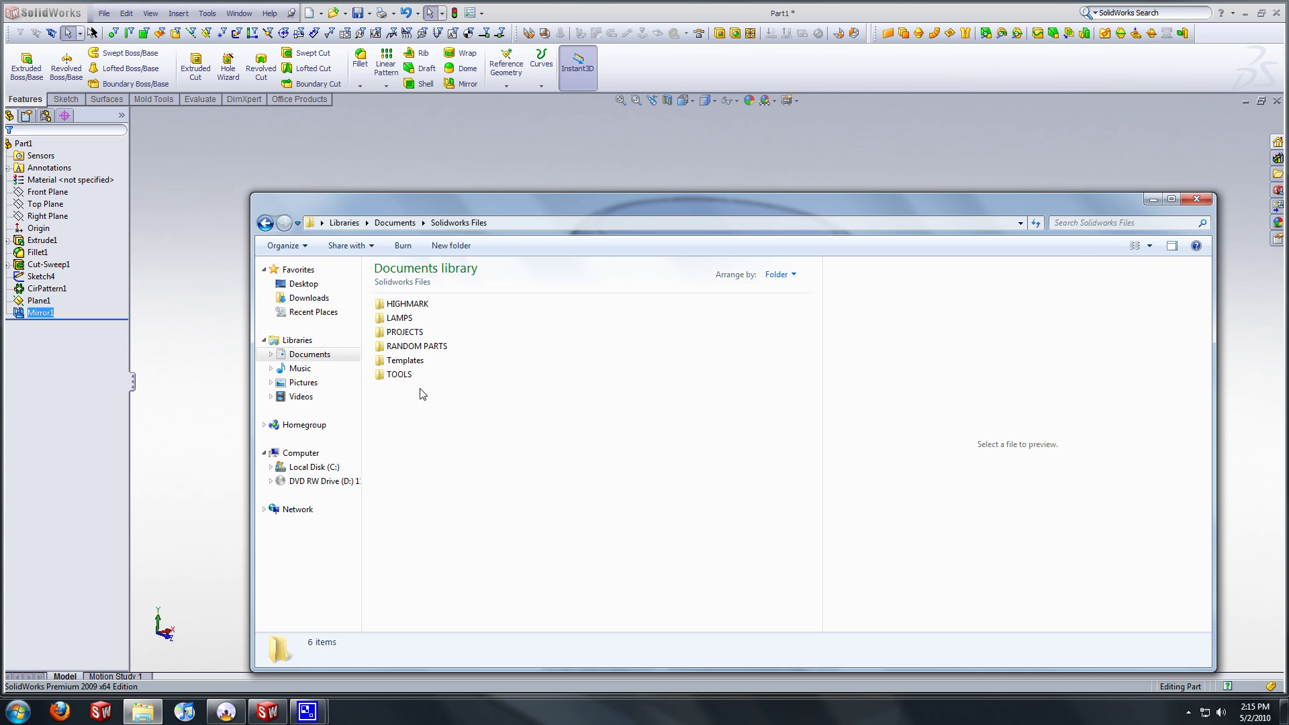
{"action": "double_click", "coordinate": [411, 347]}
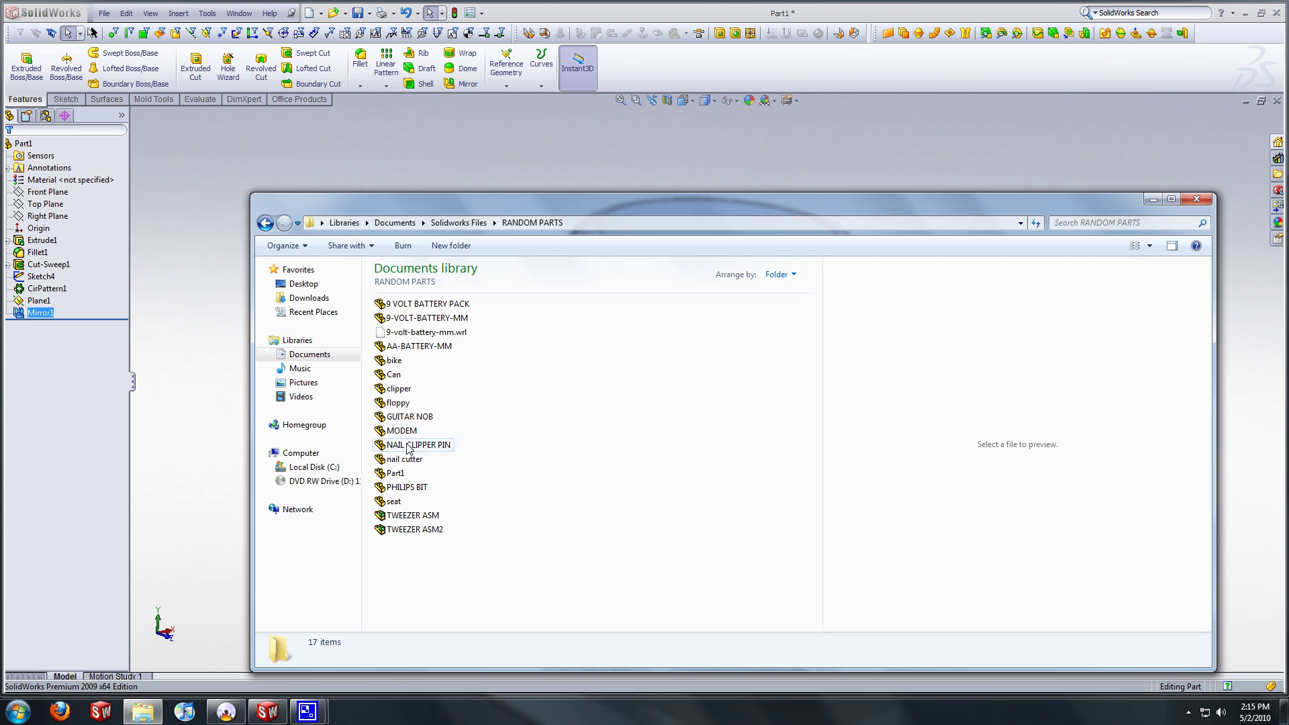
{"action": "left_click", "coordinate": [411, 417]}
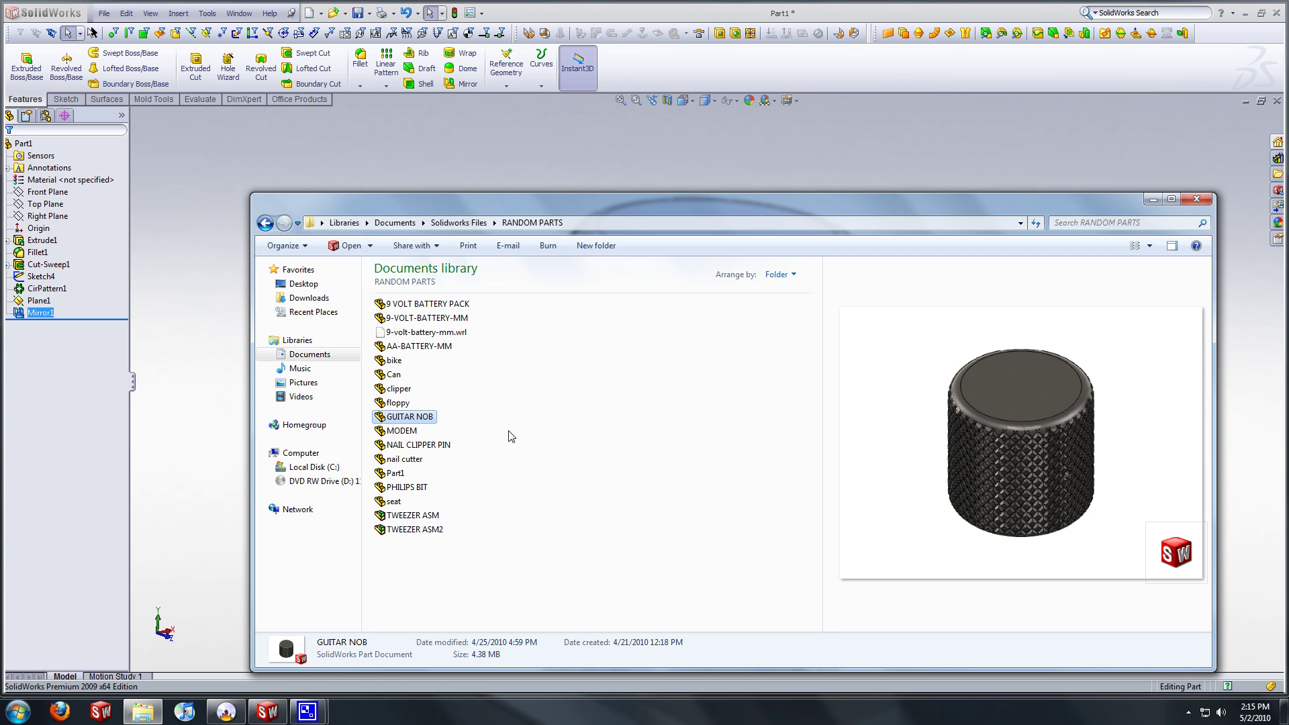
{"action": "key", "text": "alt+F4"}
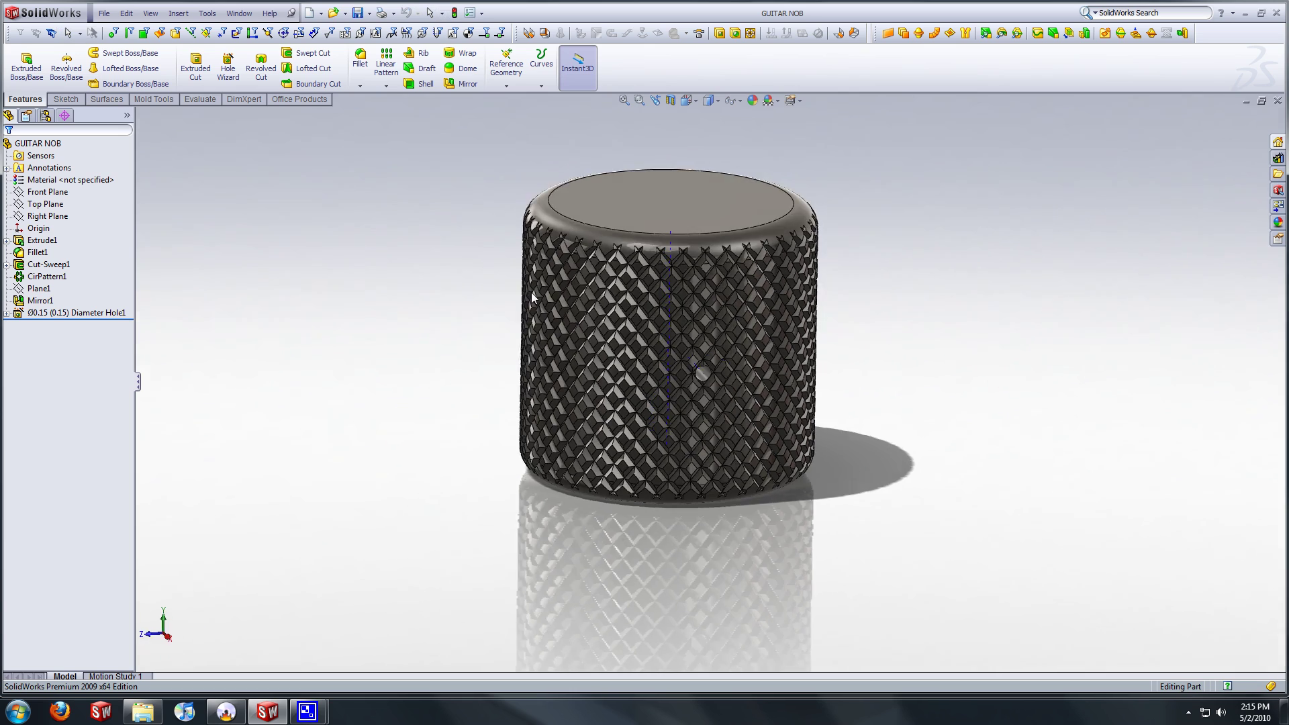
{"action": "middle_click_drag", "start_coordinate": [532, 297], "coordinate": [625, 335]}
{"action": "scroll", "coordinate": [626, 336], "scroll_direction": "down", "scroll_amount": 8}
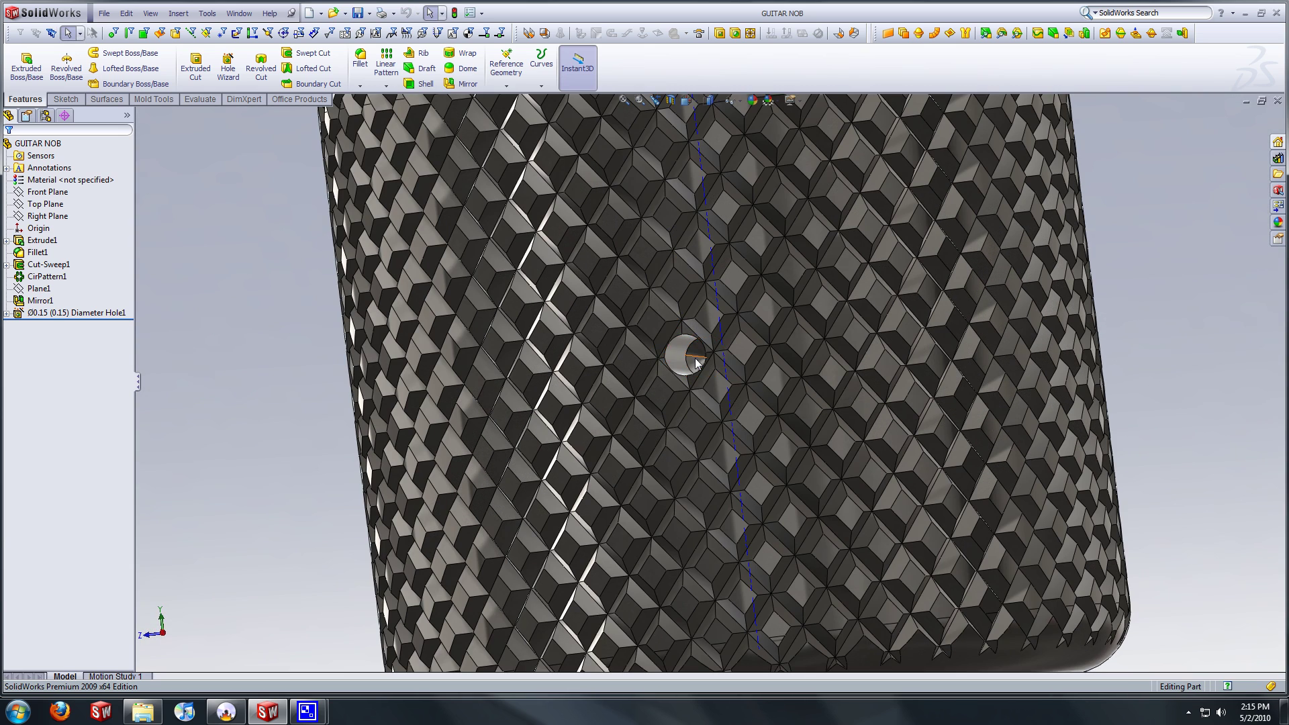
{"action": "scroll", "coordinate": [696, 362], "scroll_direction": "up", "scroll_amount": 10}
{"action": "key", "text": "ctrl+7"}
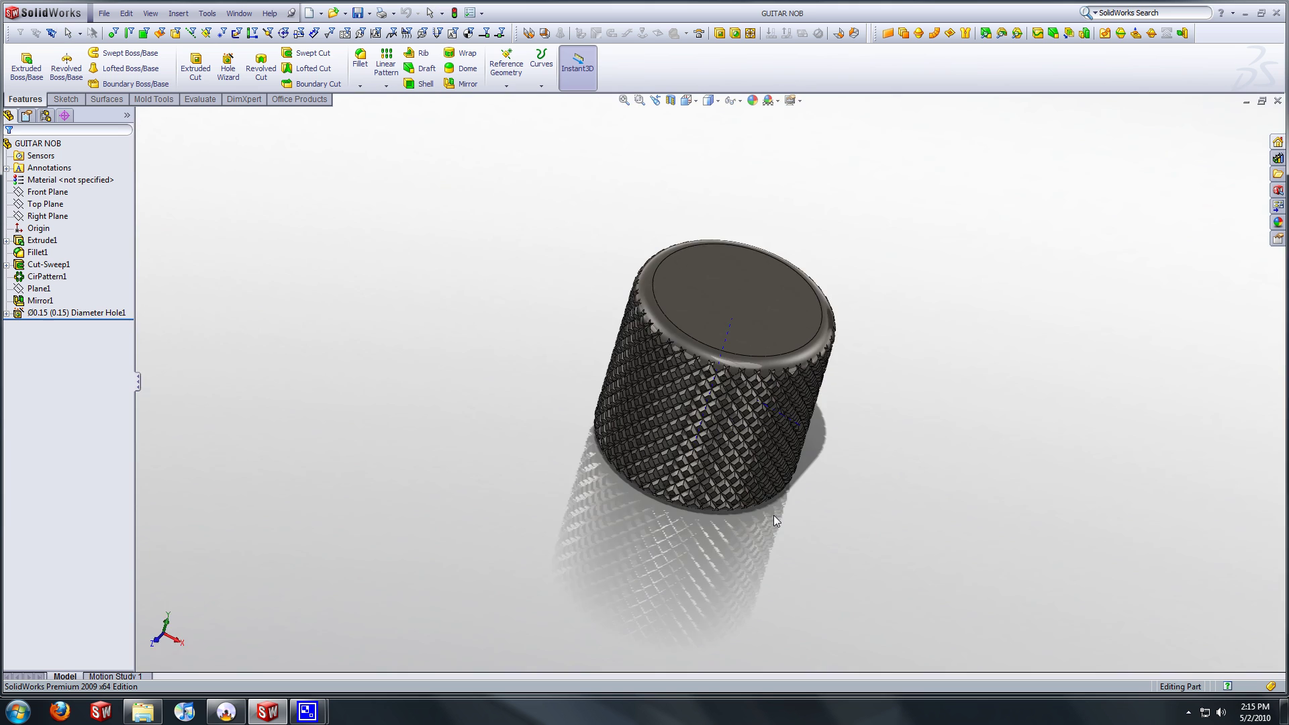
{"action": "scroll", "coordinate": [768, 520], "scroll_direction": "up", "scroll_amount": 5}
{"action": "key", "text": "f"}
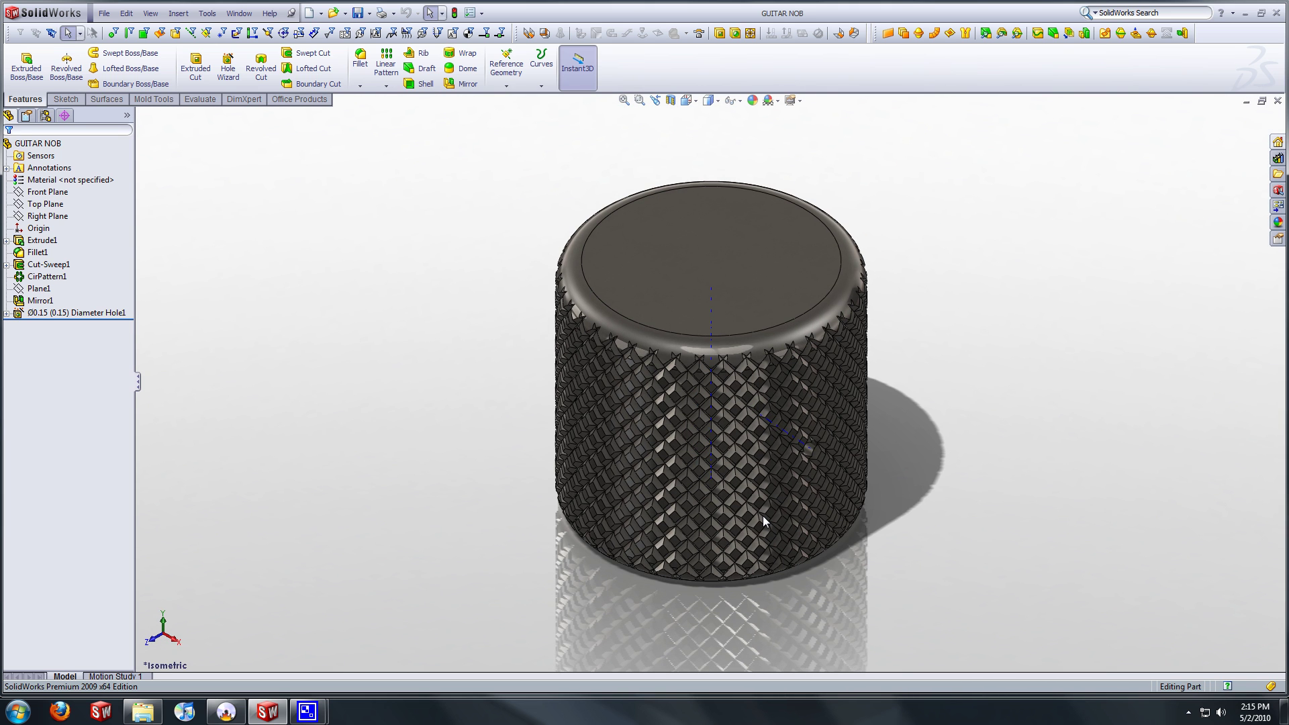